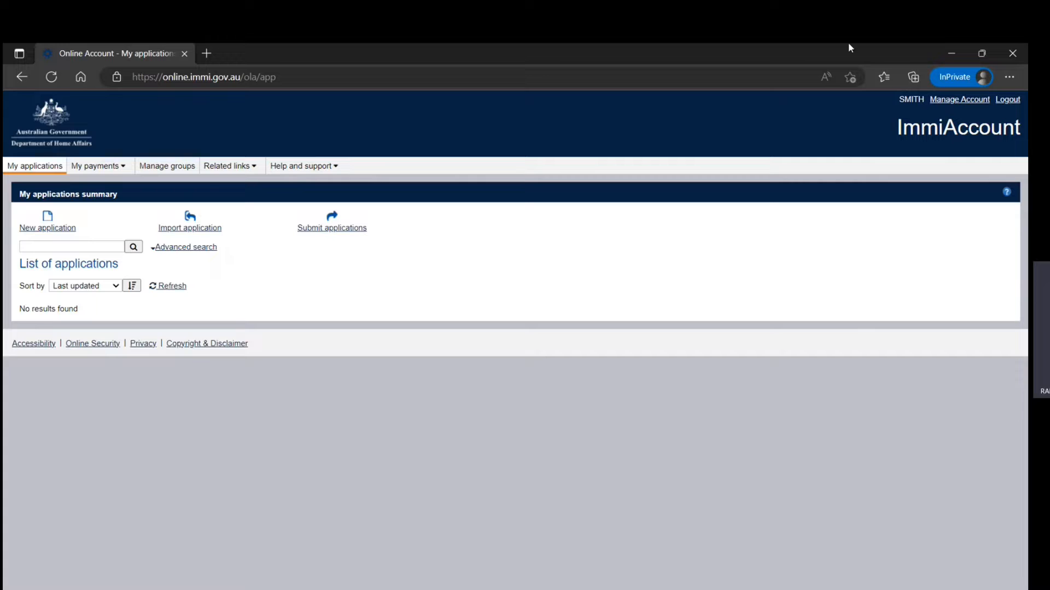
Start a new Visitor Visa (600) application and accept its terms and conditions
{"action": "left_click", "coordinate": [57, 234]}
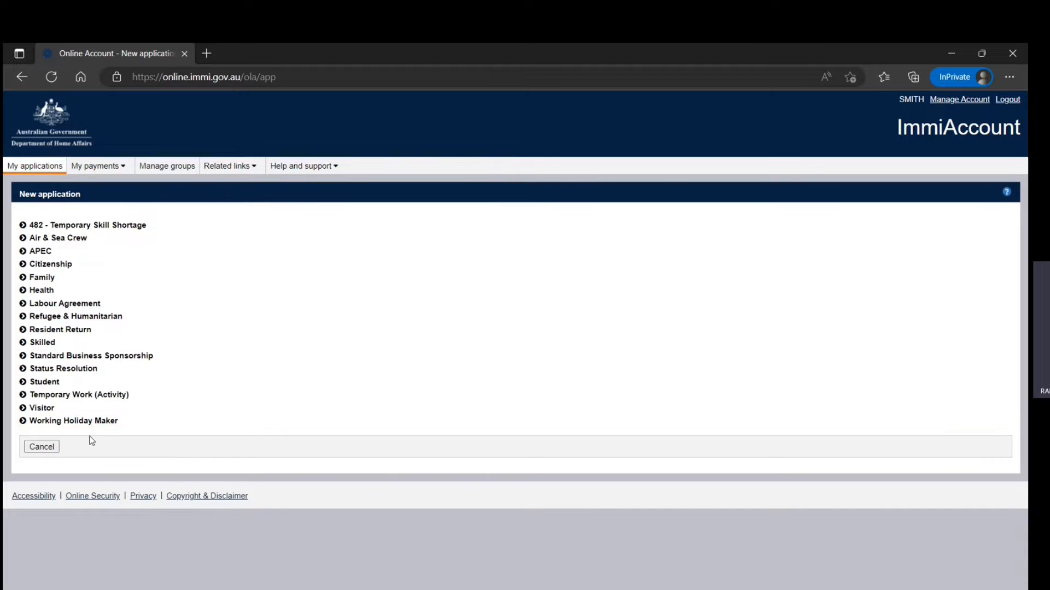
{"action": "left_click", "coordinate": [48, 411]}
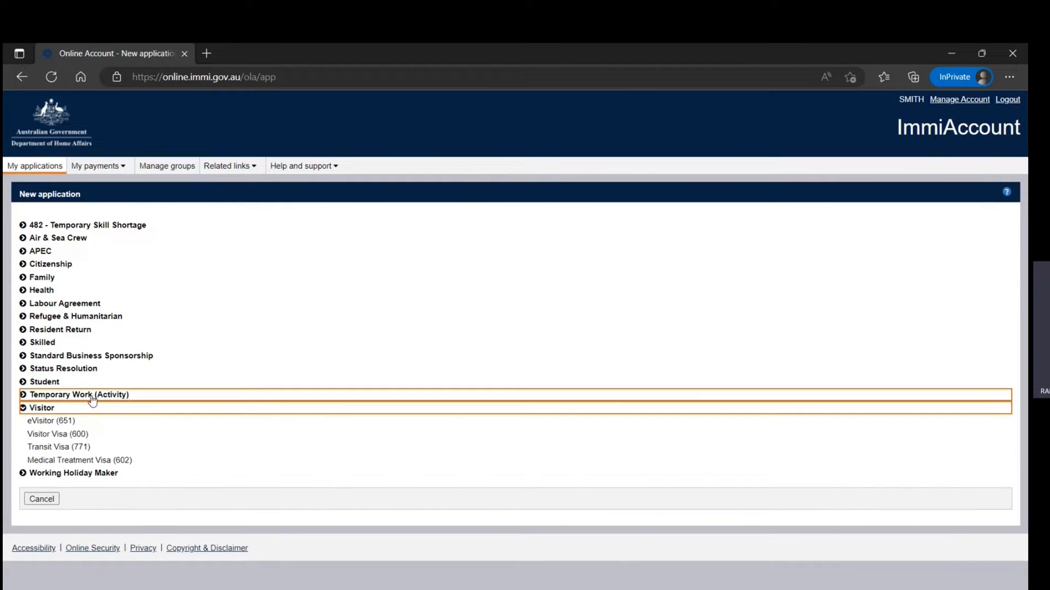
{"action": "left_click", "coordinate": [61, 435]}
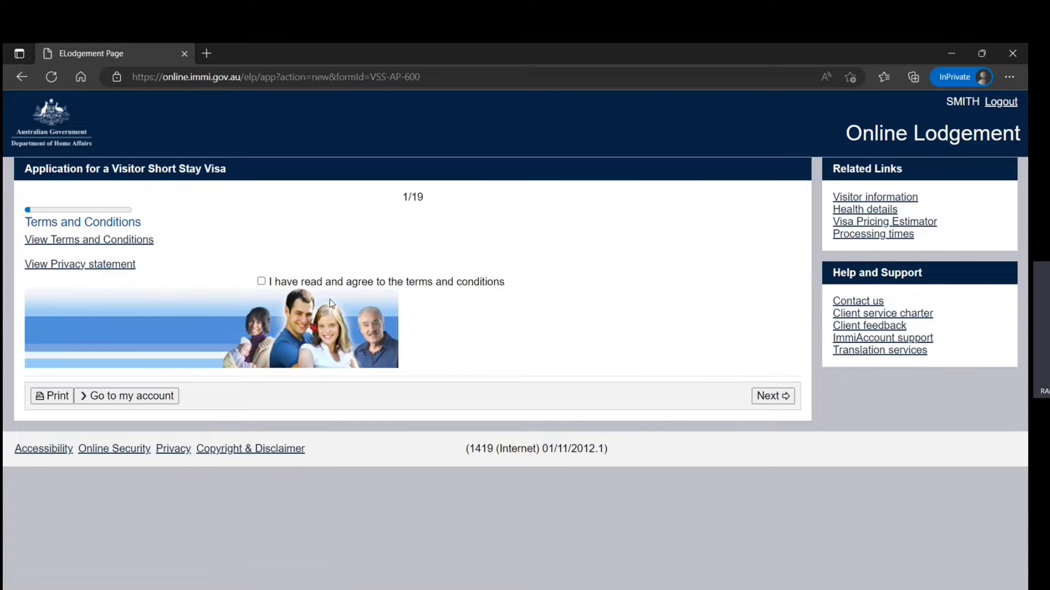
{"action": "left_click", "coordinate": [261, 281]}
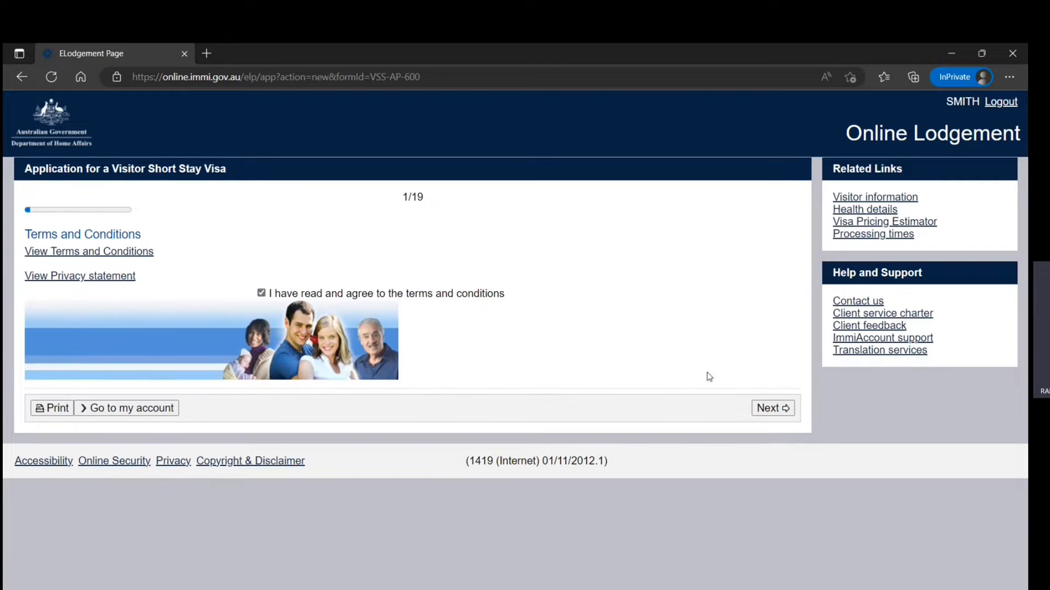
{"action": "left_click", "coordinate": [773, 411]}
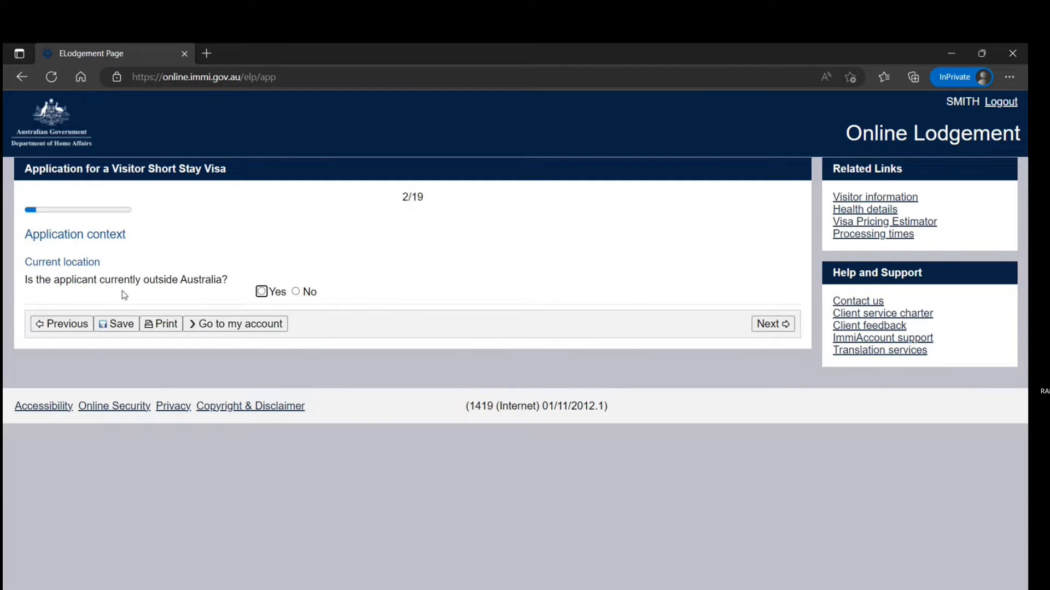
Record the applicant as outside Australia, currently in INDIA, with Citizen legal status
{"action": "left_click", "coordinate": [267, 295]}
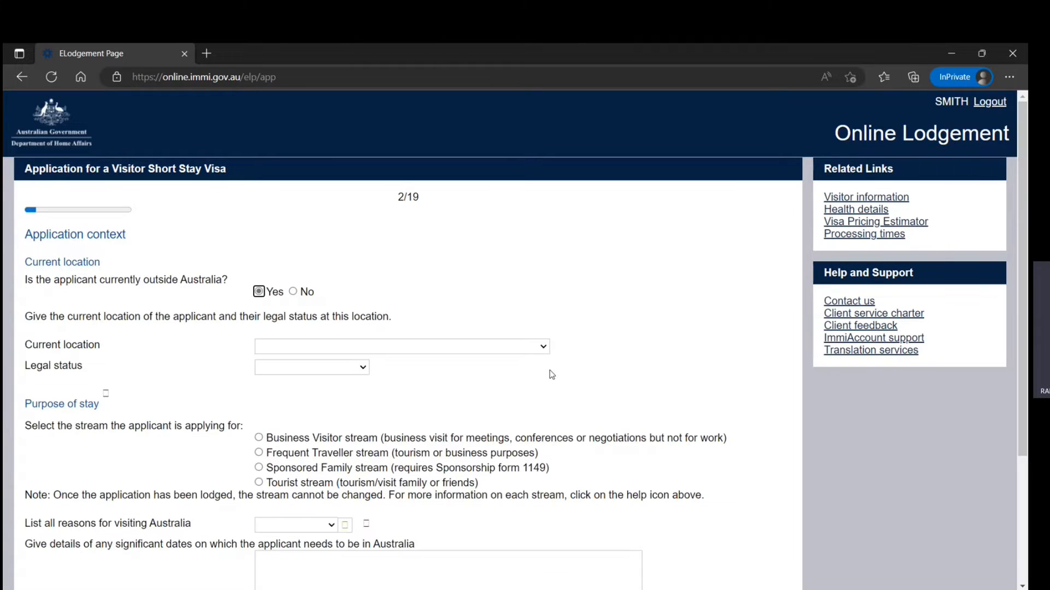
{"action": "scroll", "coordinate": [549, 370], "scroll_direction": "down", "scroll_amount": 2}
{"action": "left_click", "coordinate": [544, 273]}
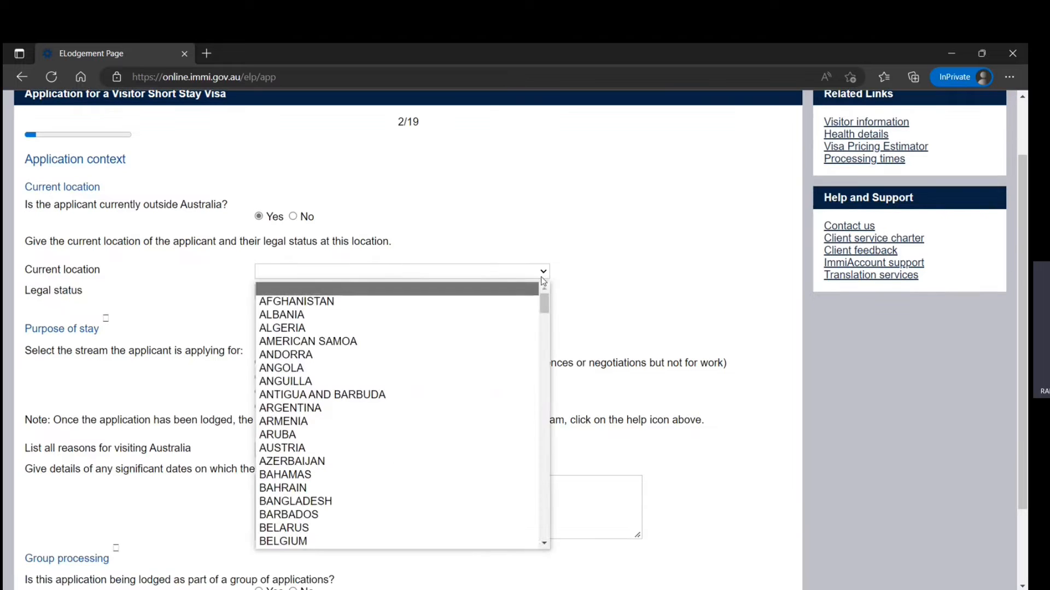
{"action": "type", "text": "in"}
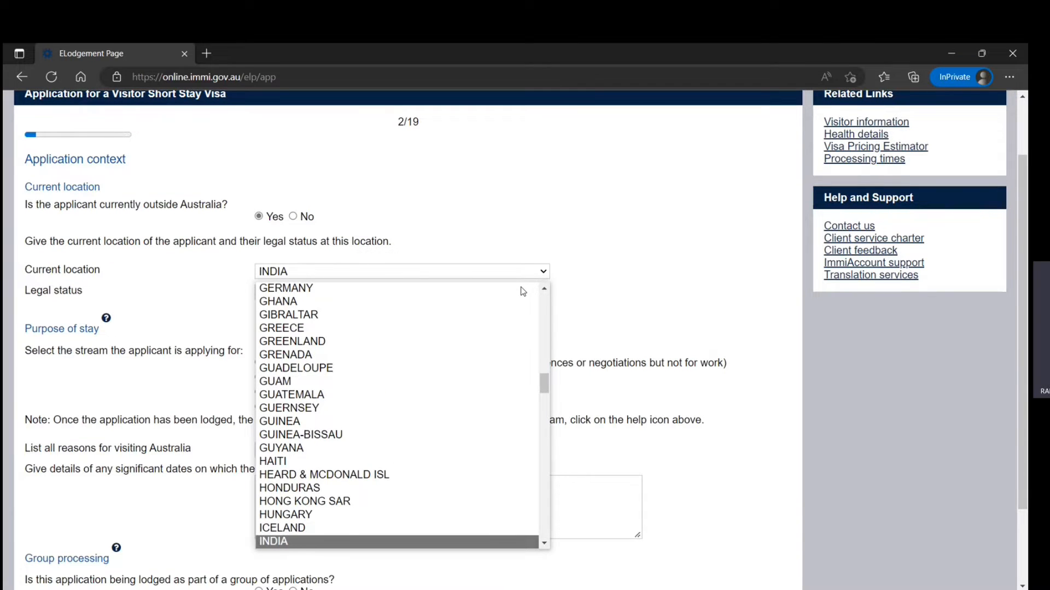
{"action": "left_click", "coordinate": [672, 257]}
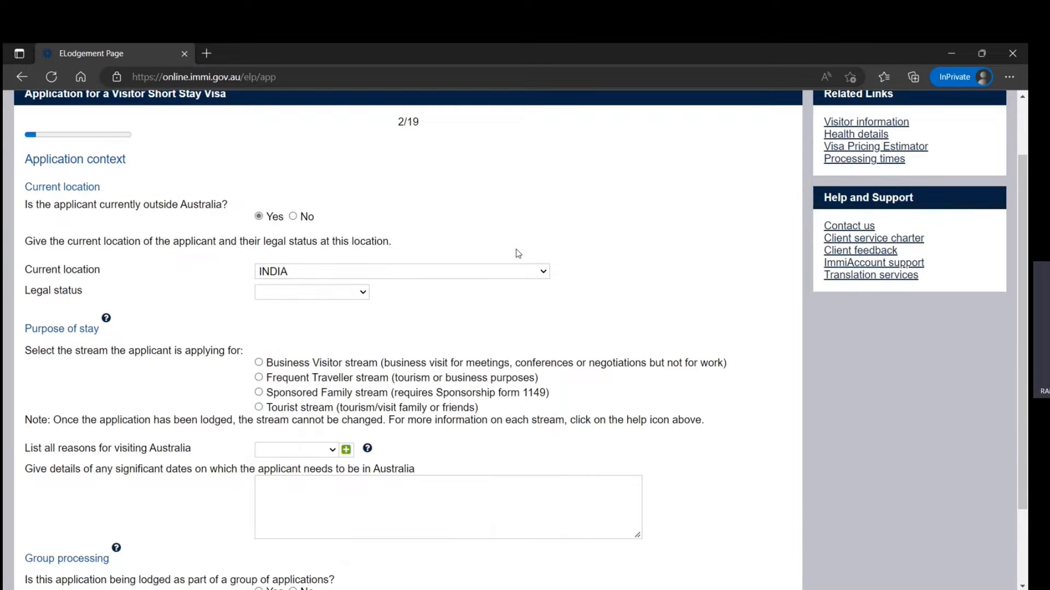
{"action": "left_click", "coordinate": [358, 291]}
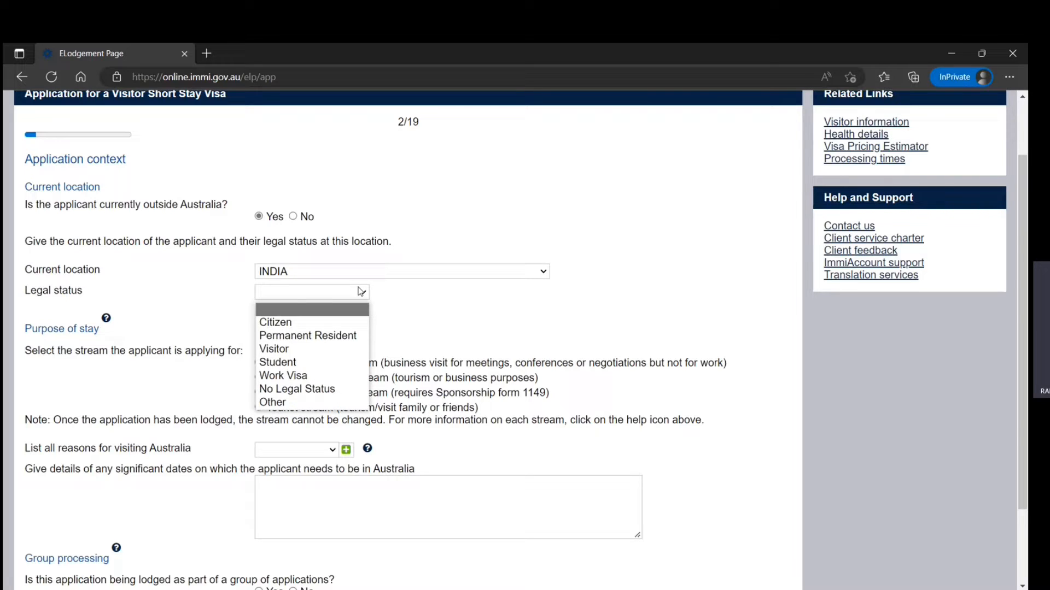
{"action": "left_click", "coordinate": [325, 329]}
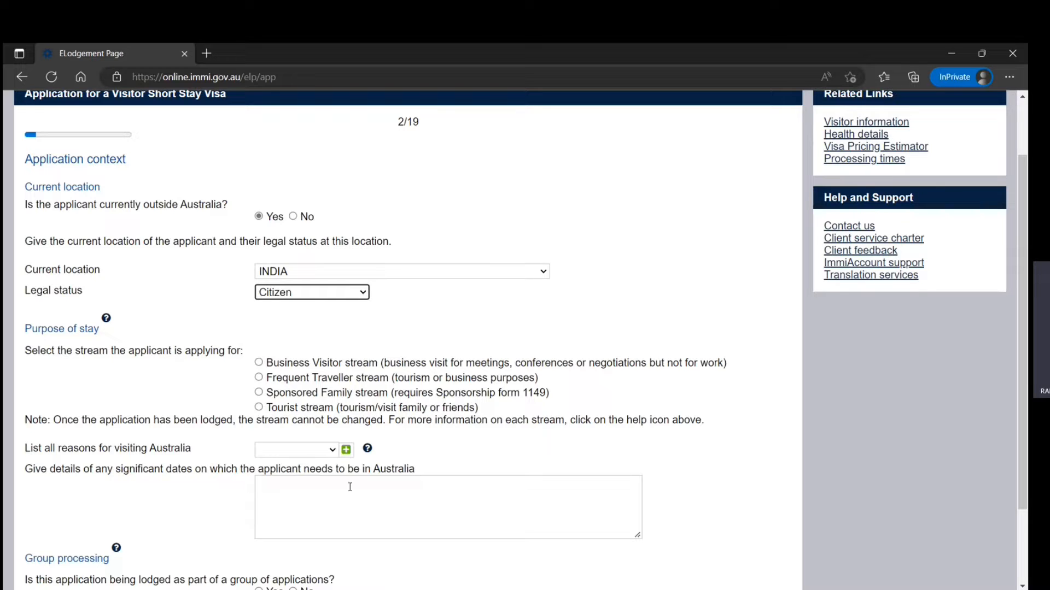
Choose the Tourist stream and add Tourism as the reason for visiting
{"action": "left_click", "coordinate": [258, 407]}
{"action": "scroll", "coordinate": [204, 454], "scroll_direction": "down", "scroll_amount": 2}
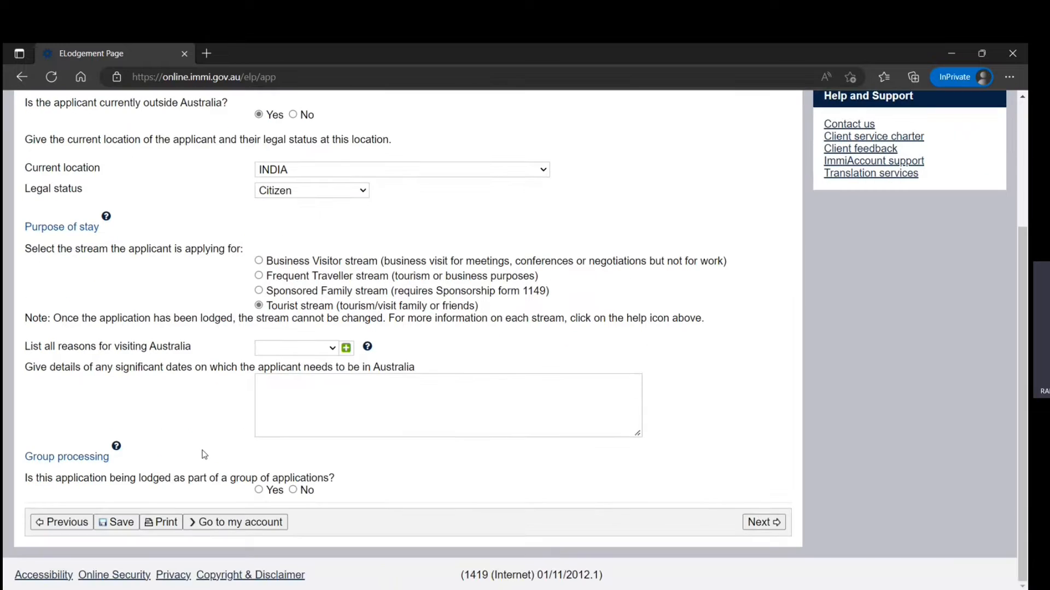
{"action": "left_click", "coordinate": [333, 348]}
{"action": "left_click", "coordinate": [293, 393]}
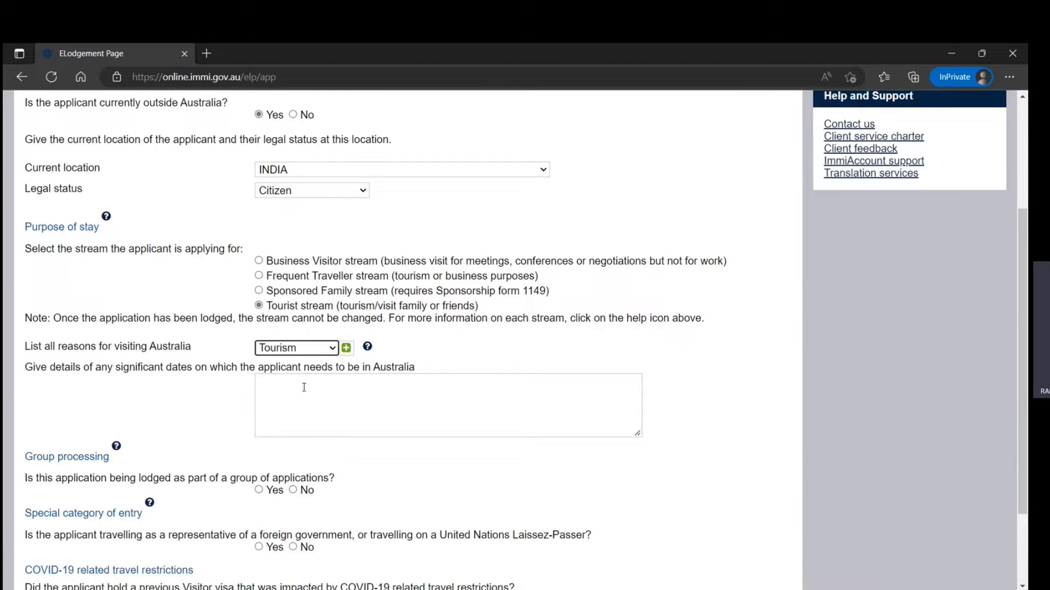
{"action": "left_click", "coordinate": [346, 348]}
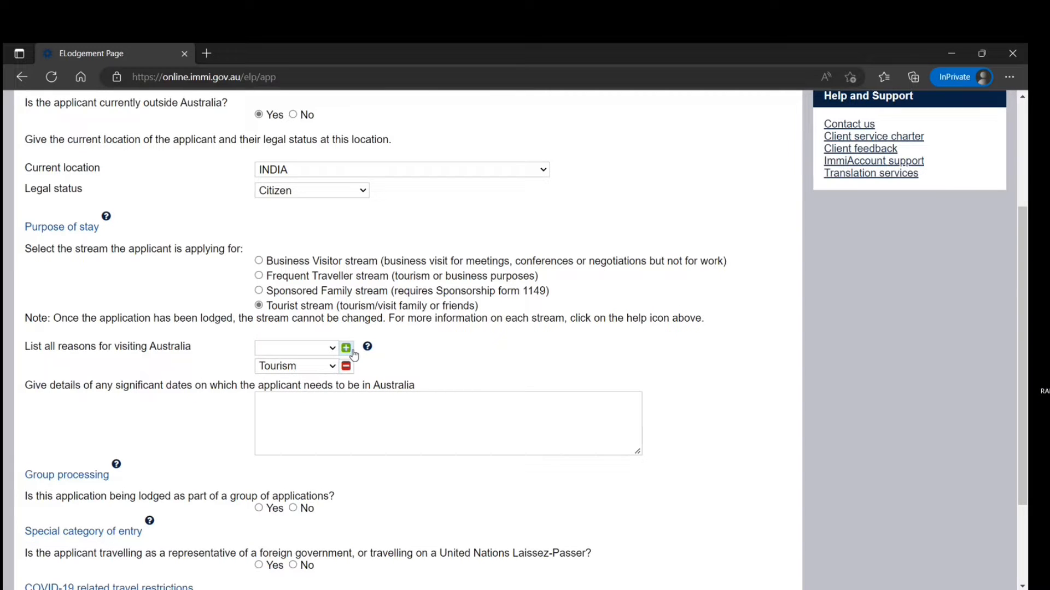
{"action": "scroll", "coordinate": [313, 401], "scroll_direction": "down", "scroll_amount": 2}
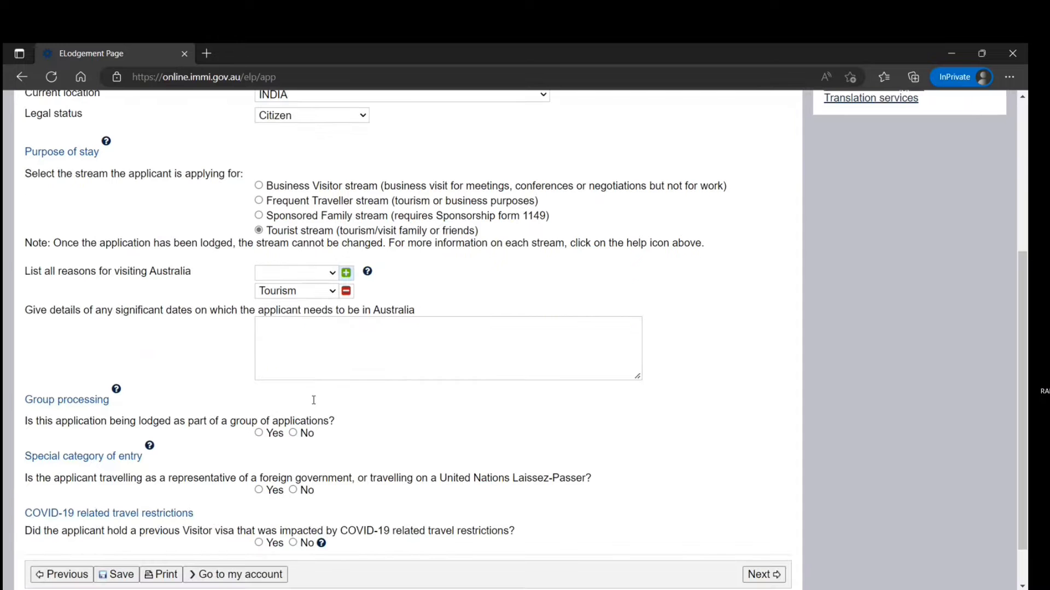
Enter placeholder text for significant dates and open the Group processing help in a new tab
{"action": "left_click", "coordinate": [357, 343]}
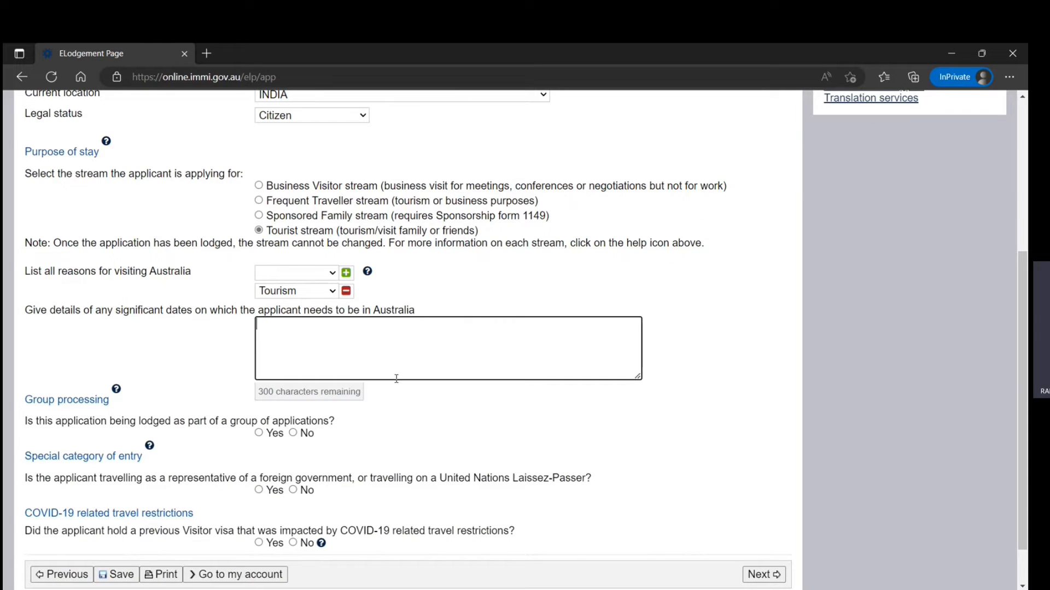
{"action": "type", "text": "kjnjjnjnjnjnjhghggcgcgcgc"}
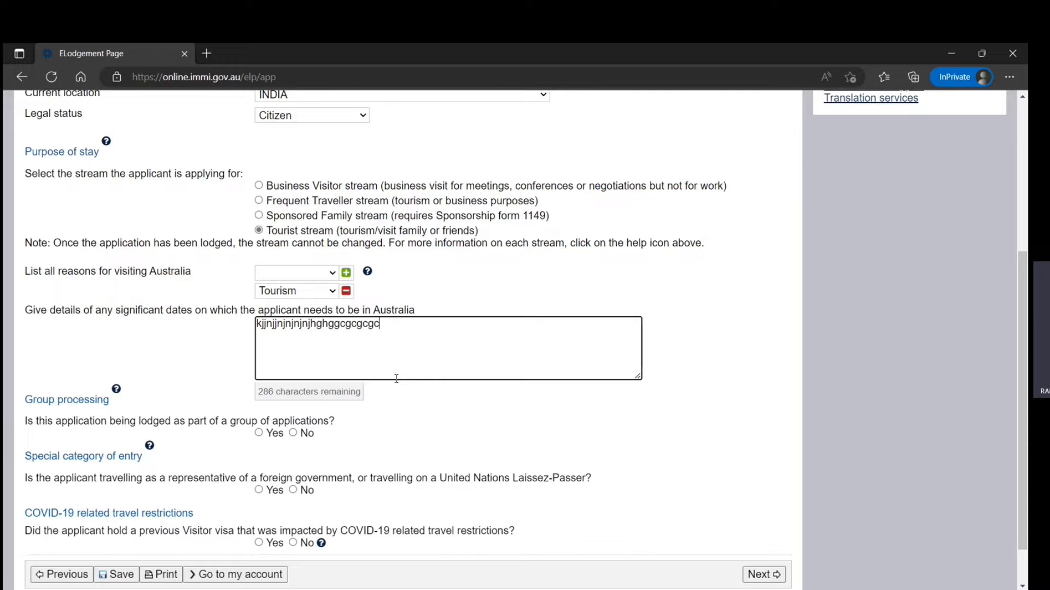
{"action": "type", "text": "gcgcggcg"}
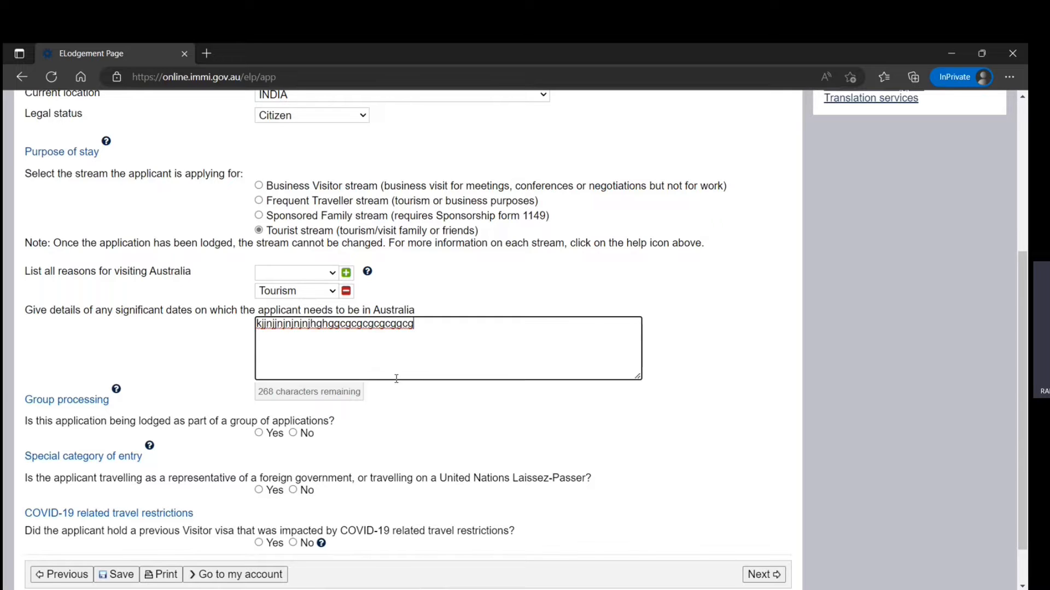
{"action": "left_click_drag", "start_coordinate": [64, 311], "coordinate": [297, 311]}
{"action": "scroll", "coordinate": [146, 405], "scroll_direction": "down", "scroll_amount": 2}
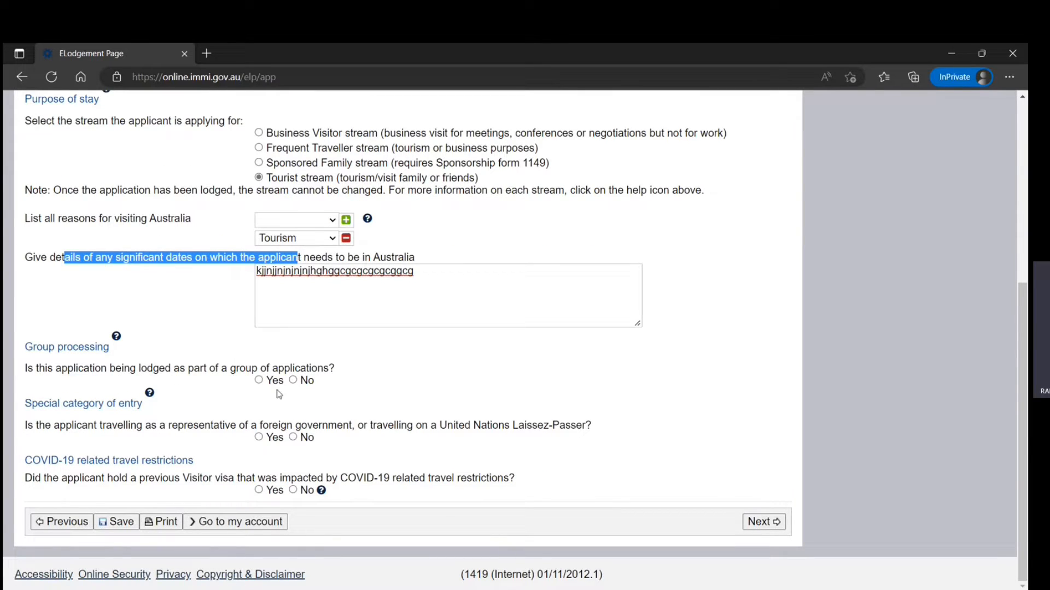
{"action": "left_click", "coordinate": [116, 336]}
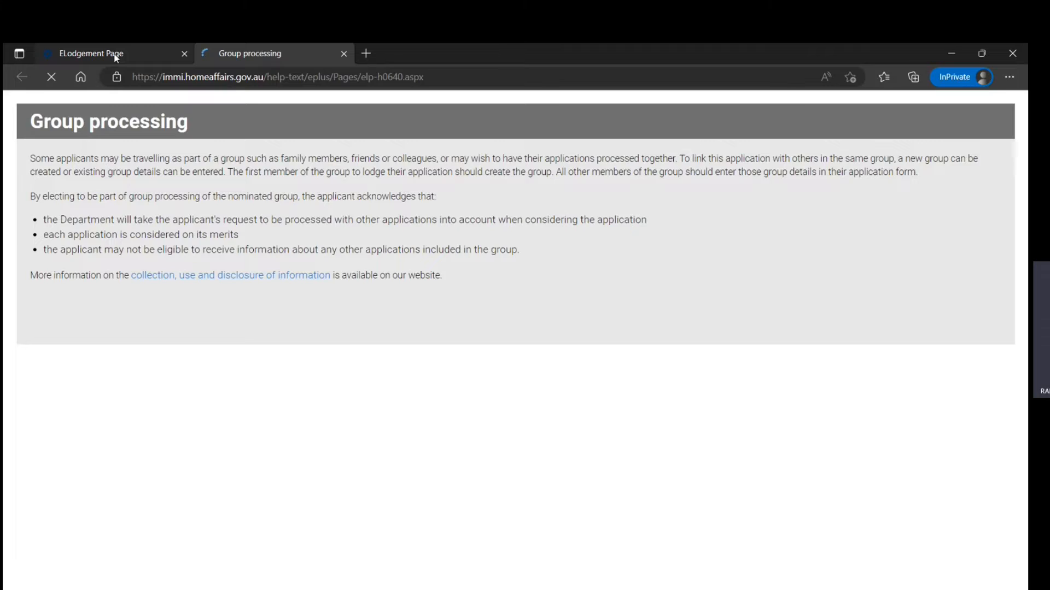
Mark the application as group-lodged and create a new Family-type group named after the family
{"action": "left_click", "coordinate": [117, 53]}
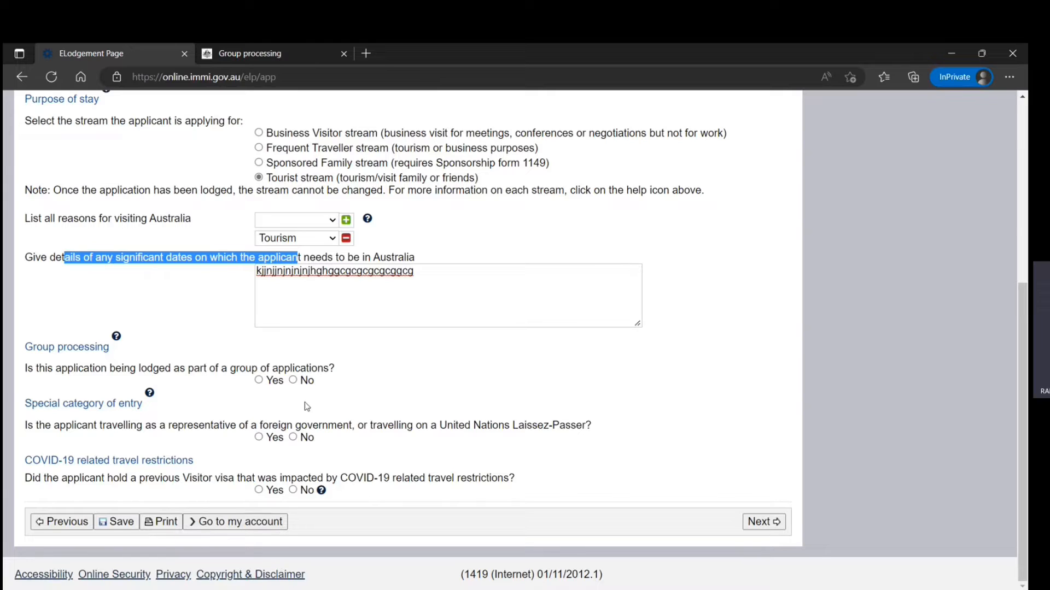
{"action": "left_click", "coordinate": [259, 380]}
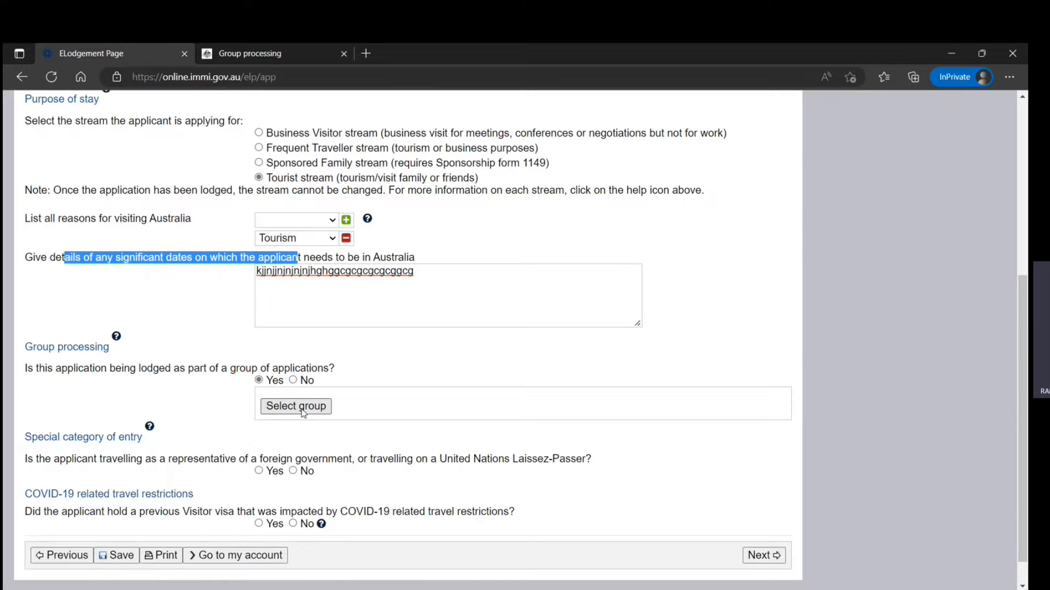
{"action": "left_click", "coordinate": [302, 410]}
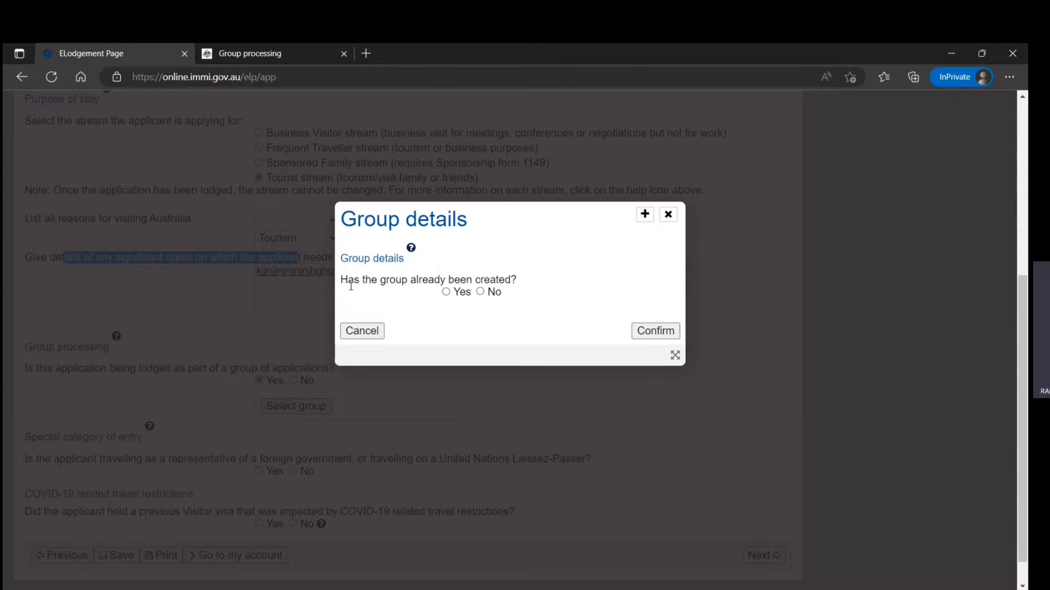
{"action": "left_click", "coordinate": [480, 293]}
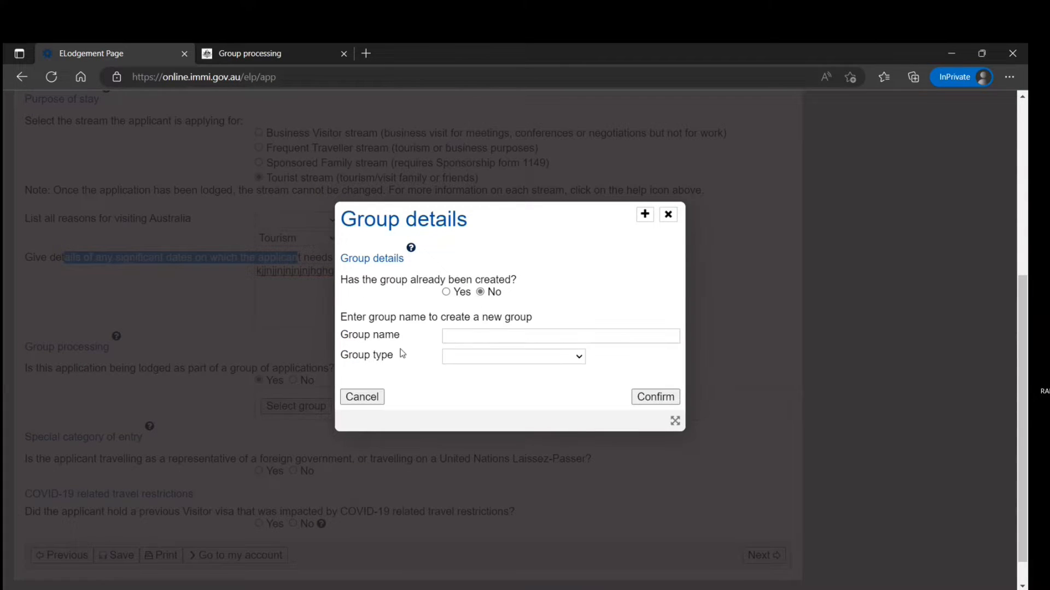
{"action": "left_click", "coordinate": [476, 335]}
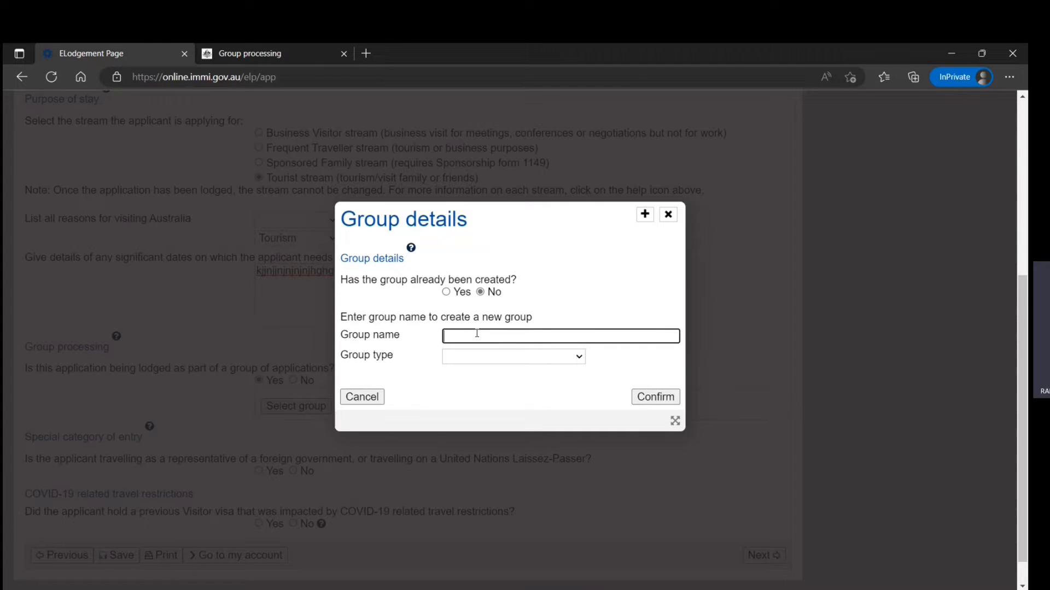
{"action": "type", "text": "Smiths"}
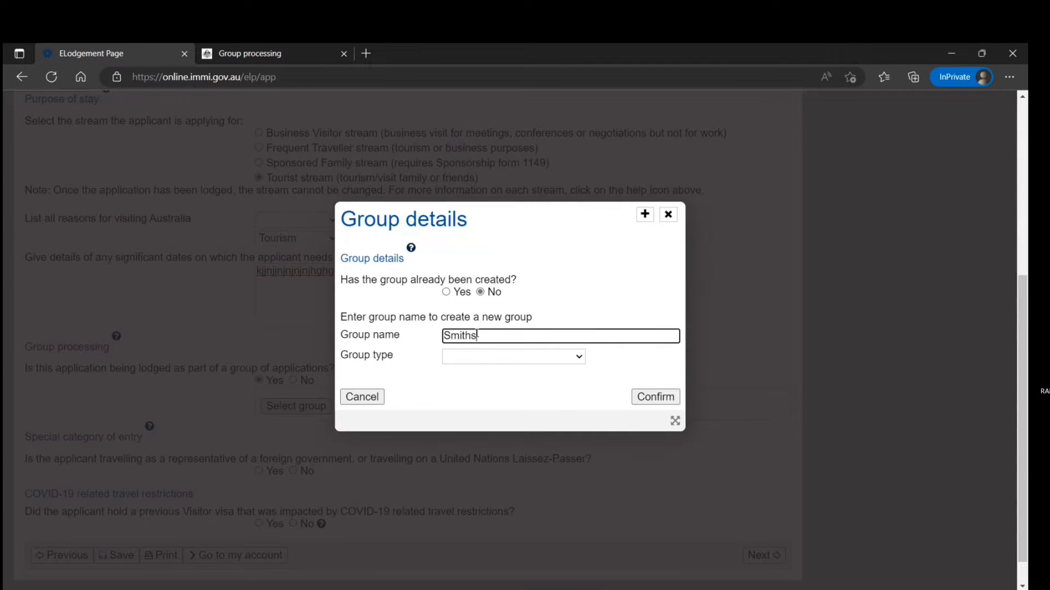
{"action": "left_click", "coordinate": [501, 357]}
{"action": "left_click", "coordinate": [484, 400]}
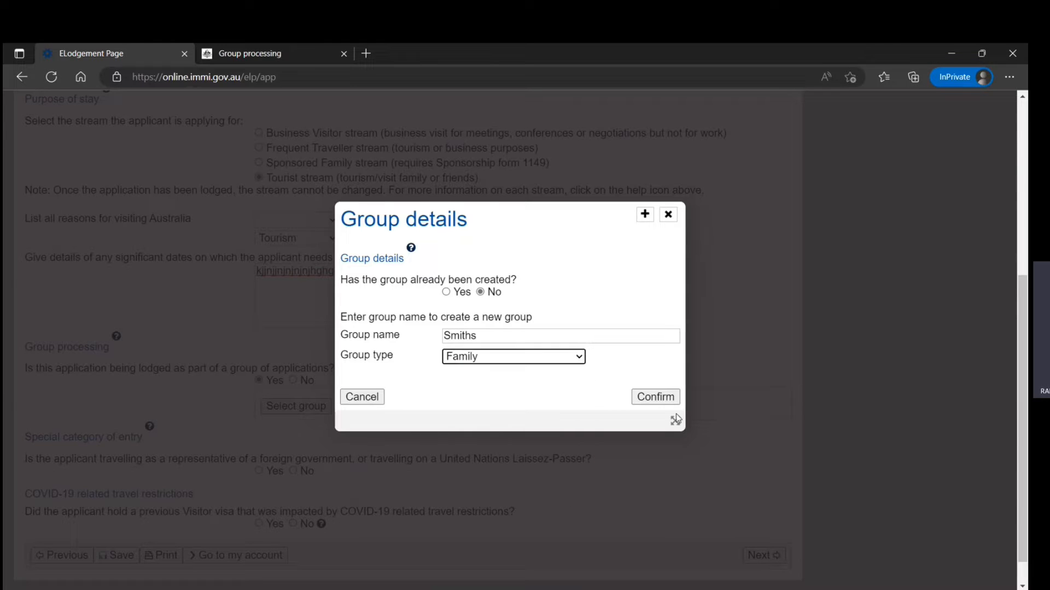
{"action": "left_click", "coordinate": [648, 400]}
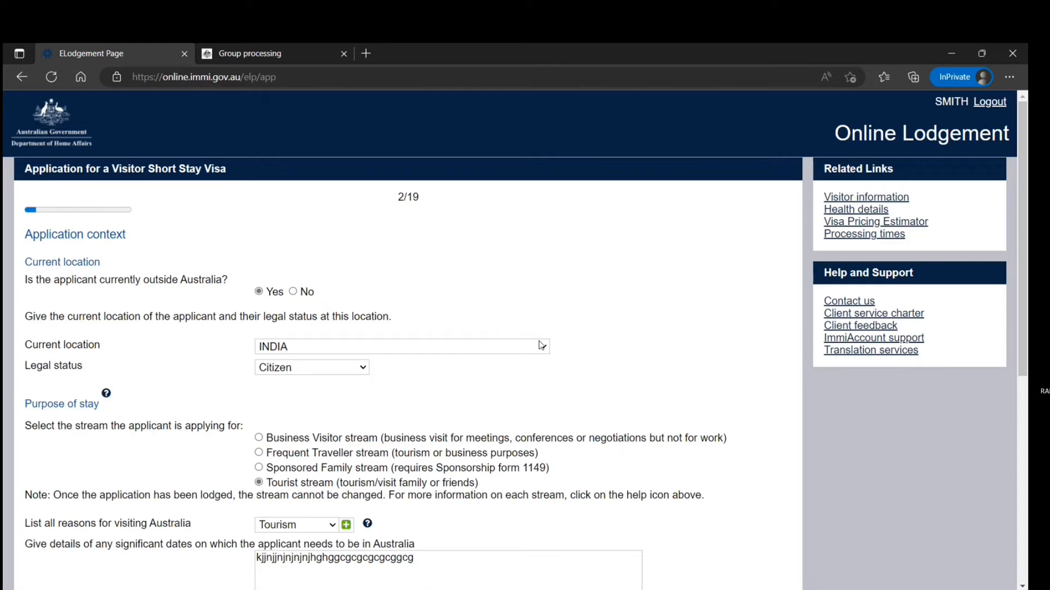
Answer No to special category of entry and the COVID-19 question, then advance to page 3/19
{"action": "scroll", "coordinate": [542, 345], "scroll_direction": "down", "scroll_amount": 5}
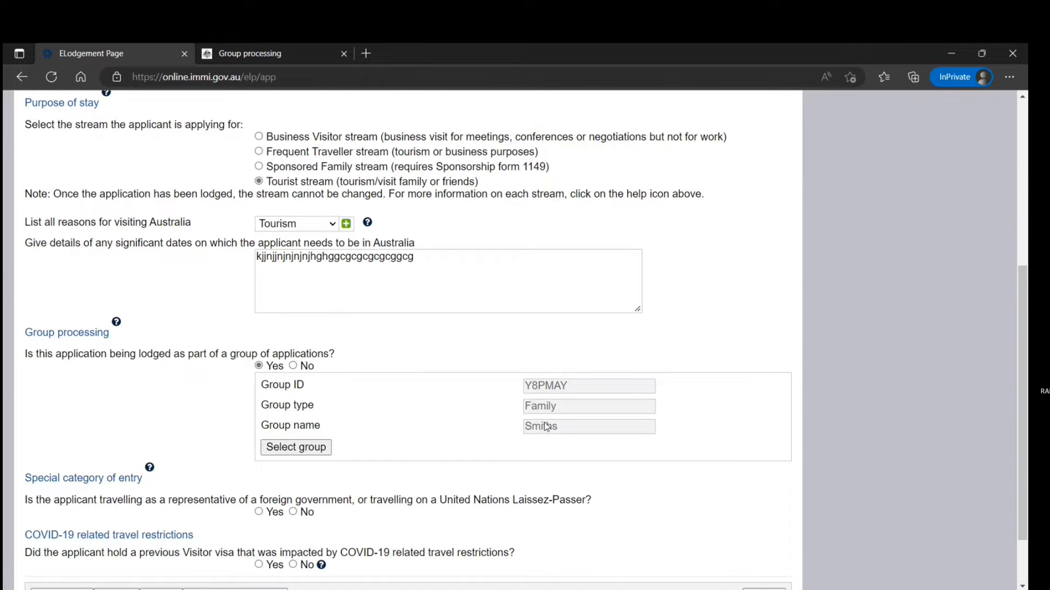
{"action": "scroll", "coordinate": [526, 413], "scroll_direction": "down", "scroll_amount": 2}
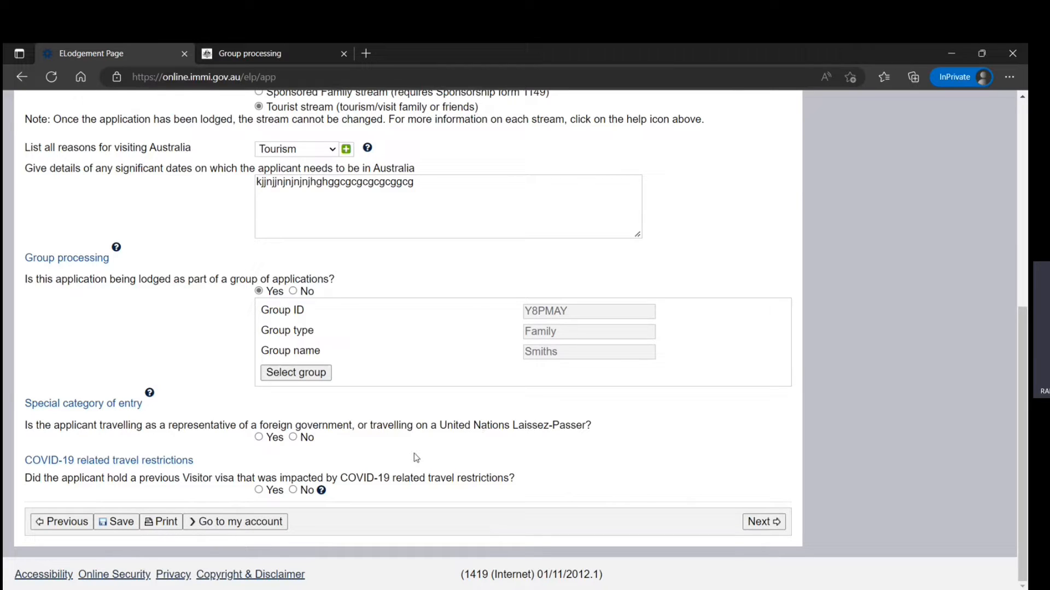
{"action": "left_click", "coordinate": [293, 437]}
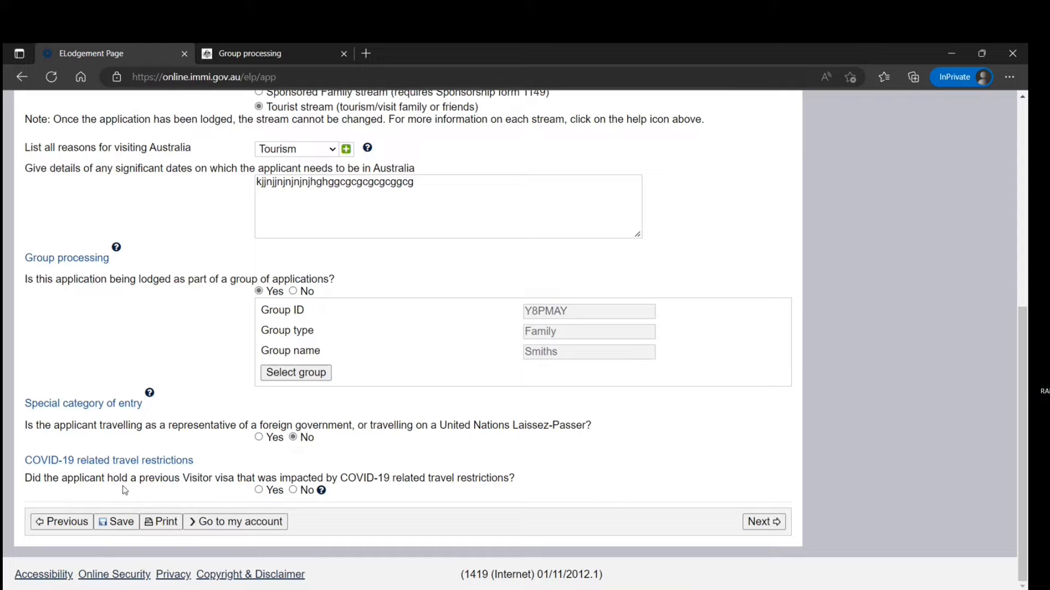
{"action": "left_click", "coordinate": [294, 489]}
{"action": "left_click", "coordinate": [758, 522]}
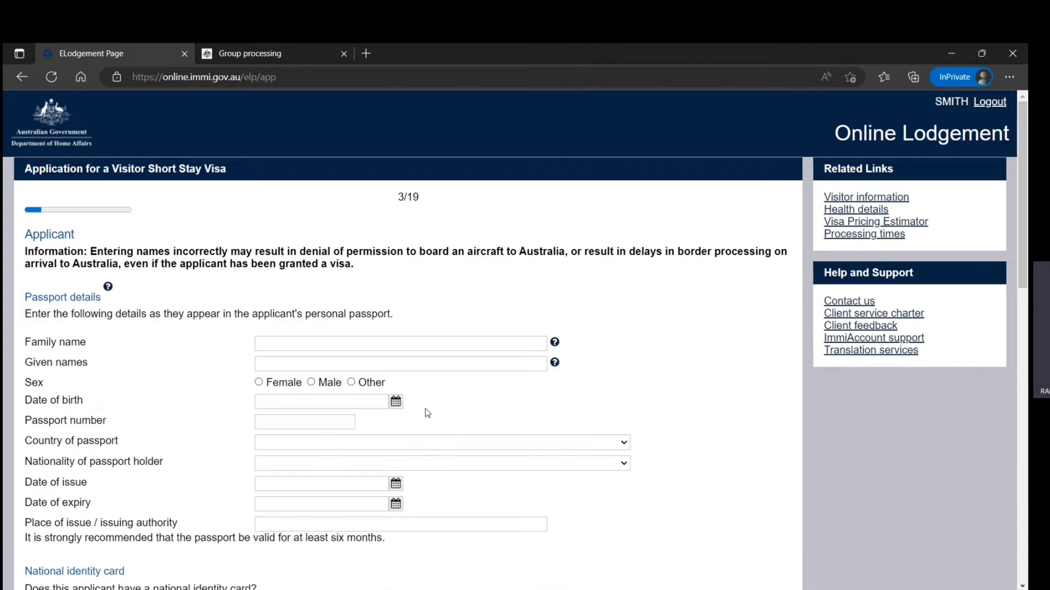
Enter the applicant's family and given names and set sex to Male
{"action": "scroll", "coordinate": [426, 412], "scroll_direction": "down", "scroll_amount": 5}
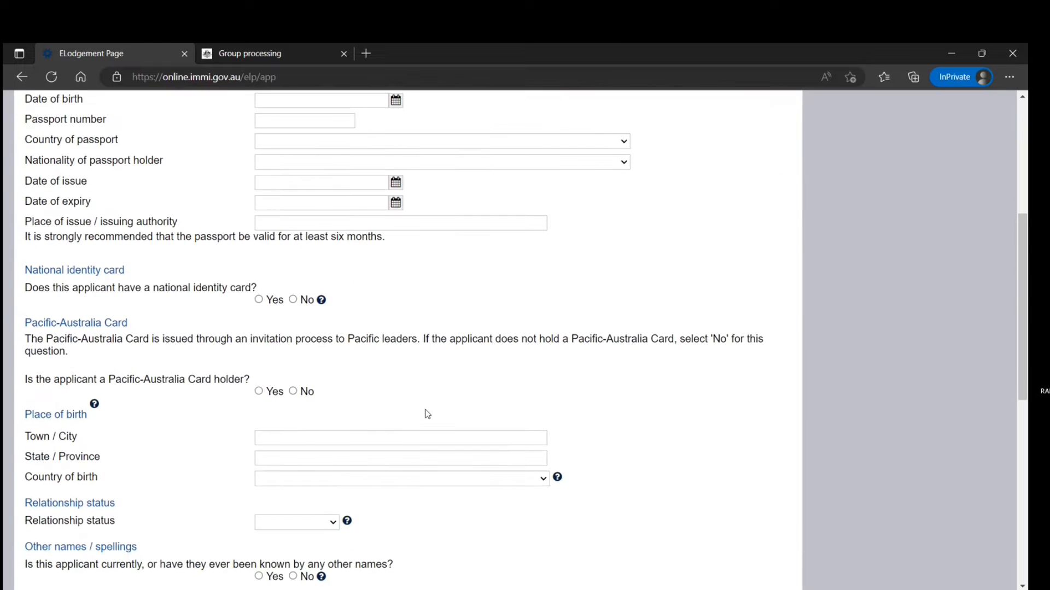
{"action": "scroll", "coordinate": [427, 413], "scroll_direction": "up", "scroll_amount": 5}
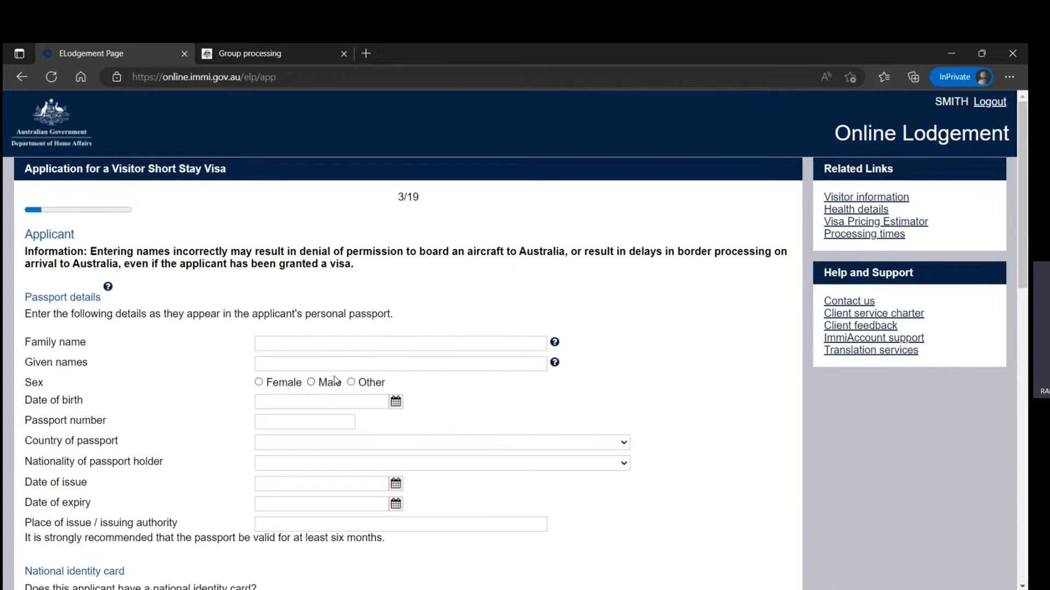
{"action": "left_click", "coordinate": [346, 345]}
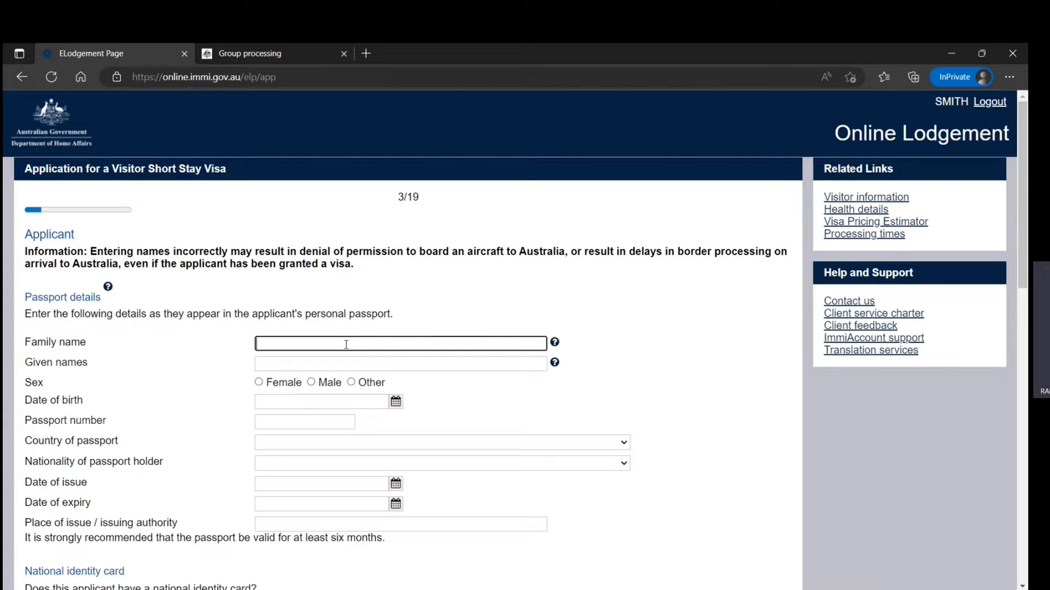
{"action": "type", "text": "Smith"}
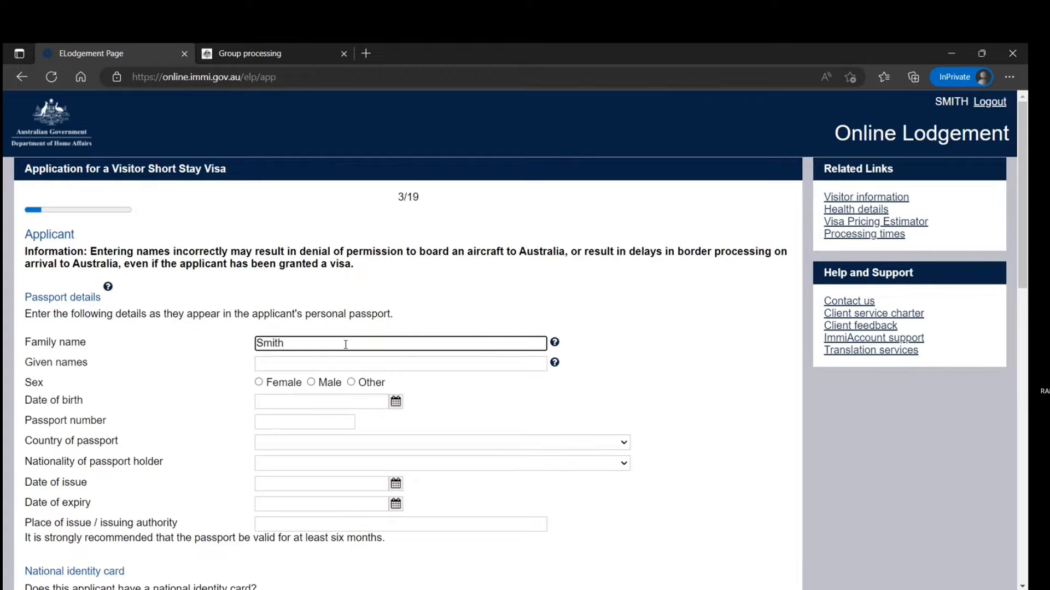
{"action": "left_click", "coordinate": [321, 367]}
{"action": "type", "text": "john"}
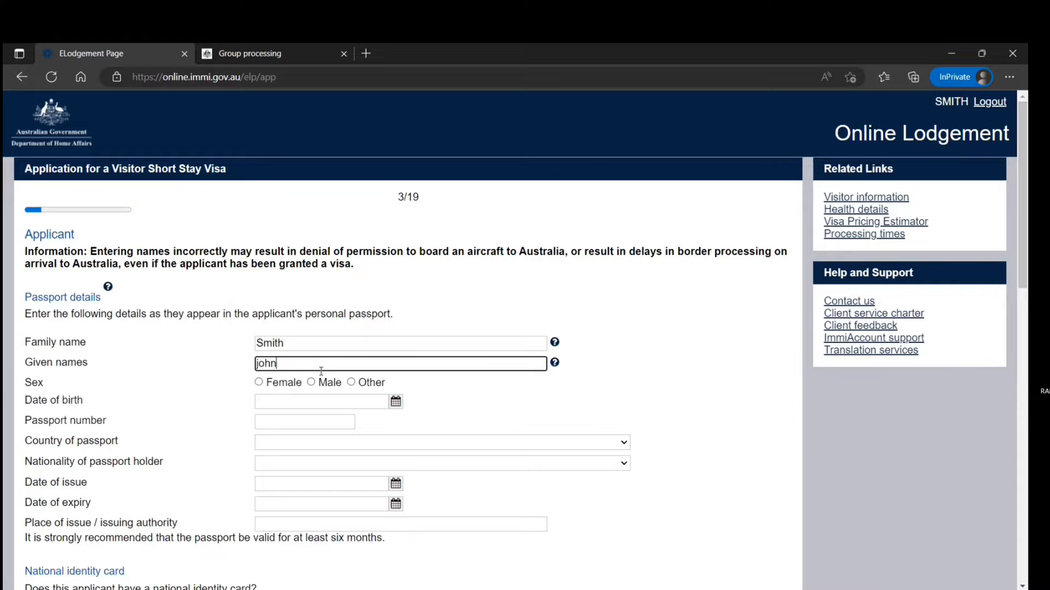
{"action": "key", "text": "BackSpace"}
{"action": "key", "text": "BackSpace"}
{"action": "type", "text": "John"}
{"action": "left_click", "coordinate": [311, 382]}
Set the date of birth to 01 Dec 1996
{"action": "left_click", "coordinate": [396, 402]}
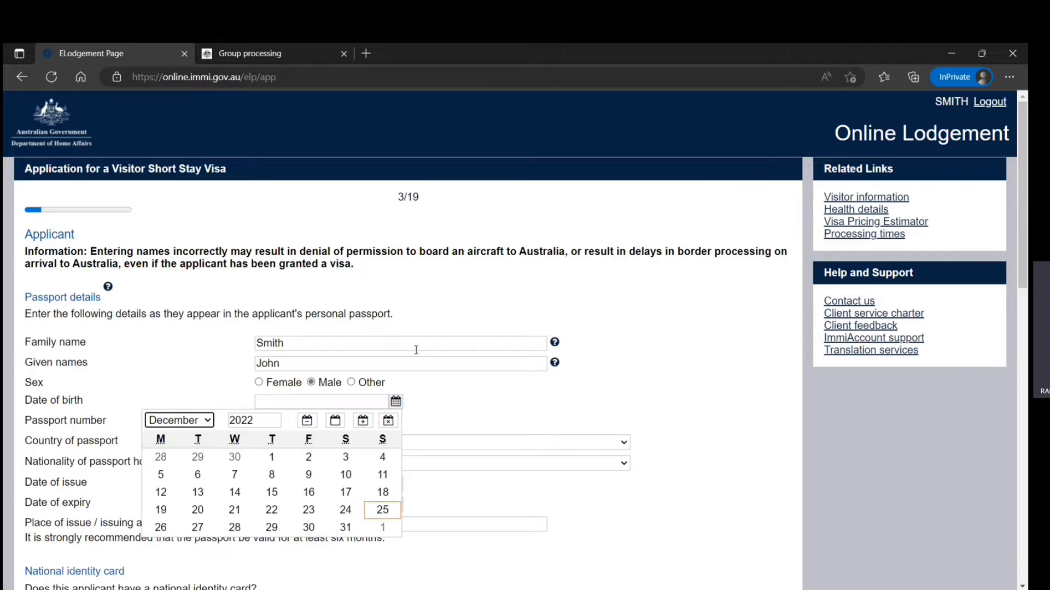
{"action": "left_click", "coordinate": [274, 420]}
{"action": "left_click", "coordinate": [275, 423]}
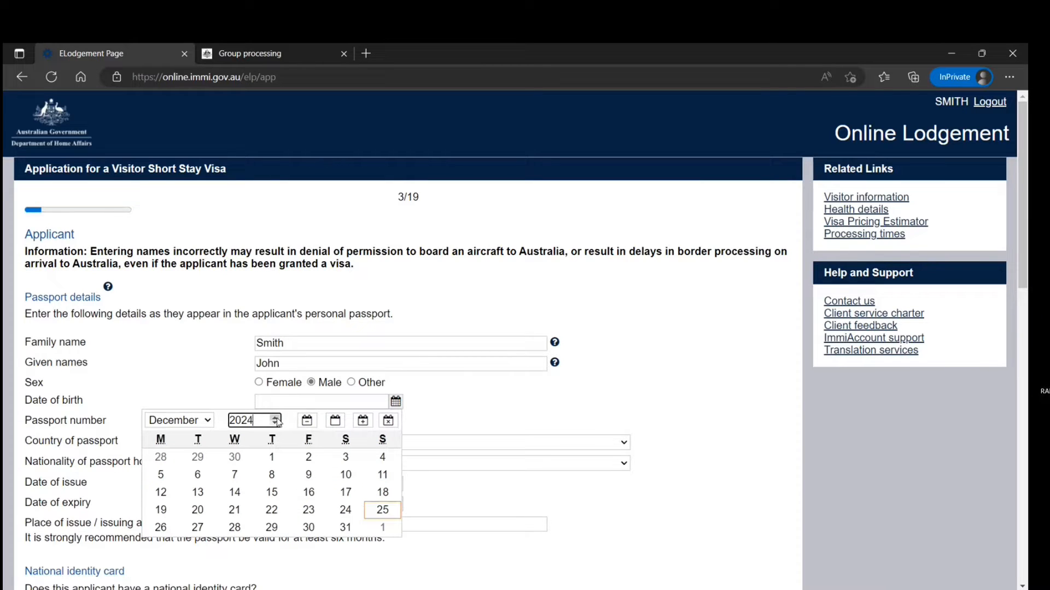
{"action": "left_click", "coordinate": [275, 423]}
{"action": "left_click", "coordinate": [276, 424]}
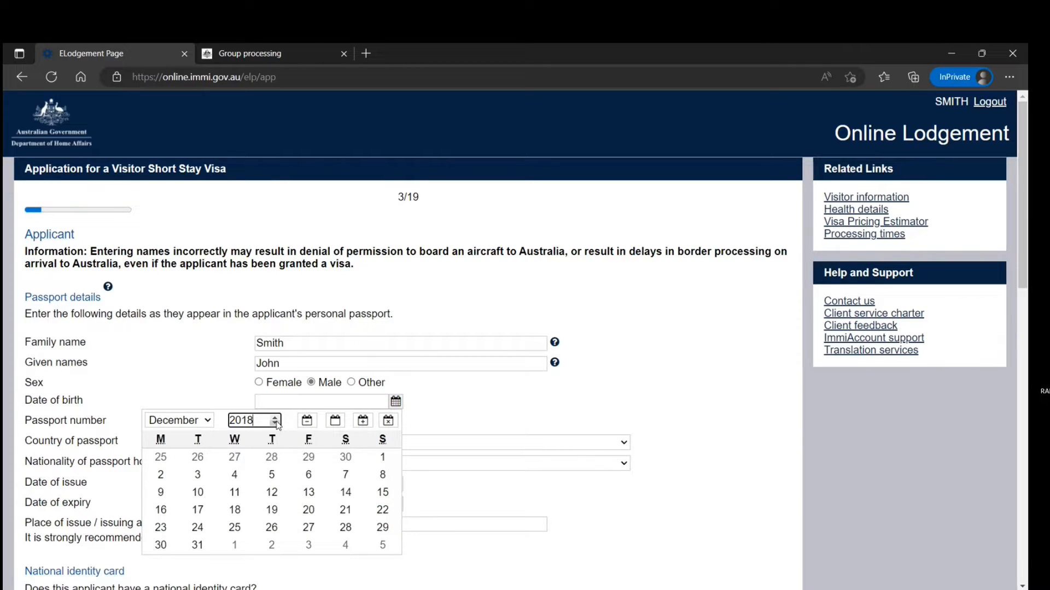
{"action": "left_click", "coordinate": [275, 424]}
{"action": "left_click", "coordinate": [276, 423]}
{"action": "left_click", "coordinate": [275, 424]}
{"action": "left_click", "coordinate": [276, 424]}
{"action": "left_click", "coordinate": [276, 423]}
{"action": "left_click", "coordinate": [276, 424]}
{"action": "left_click", "coordinate": [276, 424]}
{"action": "left_click", "coordinate": [275, 424]}
{"action": "left_click", "coordinate": [275, 424]}
{"action": "left_click", "coordinate": [275, 424]}
{"action": "left_click", "coordinate": [276, 423]}
{"action": "left_click", "coordinate": [276, 424]}
{"action": "left_click", "coordinate": [276, 424]}
{"action": "left_click", "coordinate": [276, 424]}
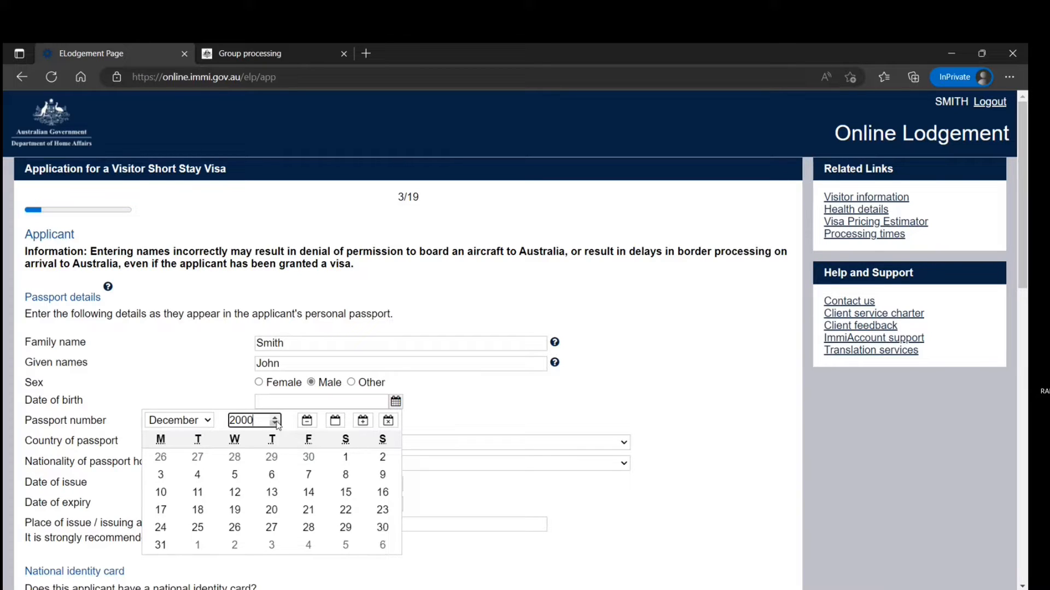
{"action": "left_click", "coordinate": [276, 424]}
{"action": "left_click", "coordinate": [276, 423]}
{"action": "left_click", "coordinate": [276, 424]}
{"action": "left_click", "coordinate": [276, 424]}
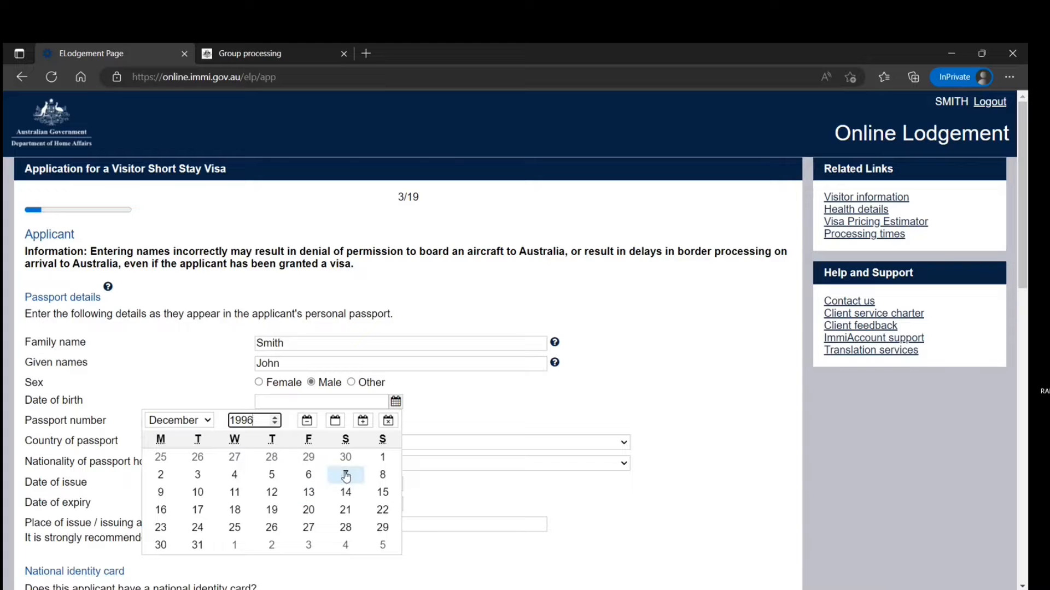
{"action": "left_click", "coordinate": [382, 457]}
Enter the passport number and choose INDIA - IND as passport country and nationality
{"action": "scroll", "coordinate": [290, 439], "scroll_direction": "down", "scroll_amount": 2}
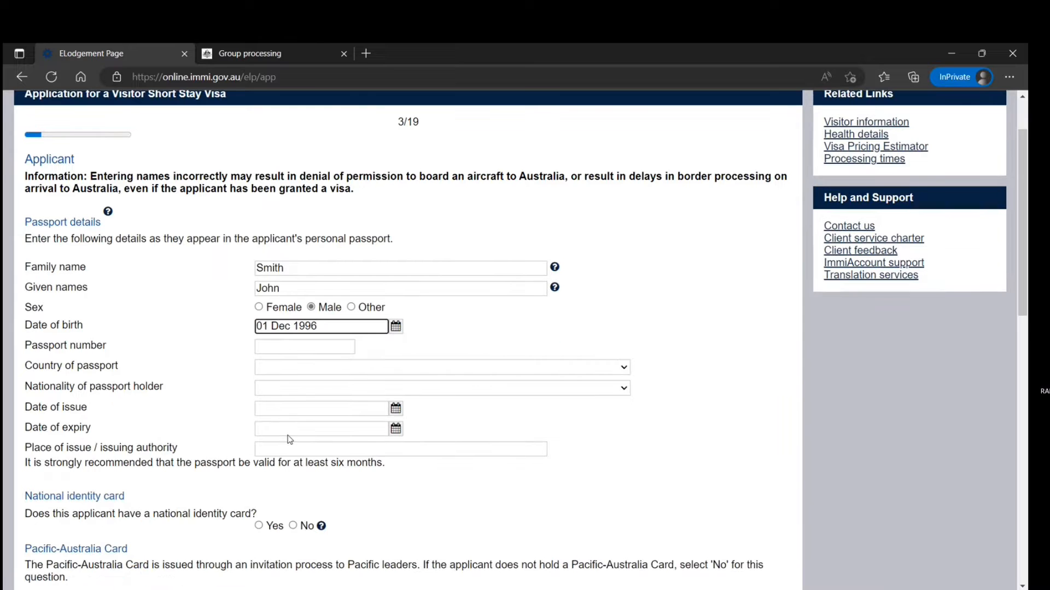
{"action": "left_click", "coordinate": [287, 348]}
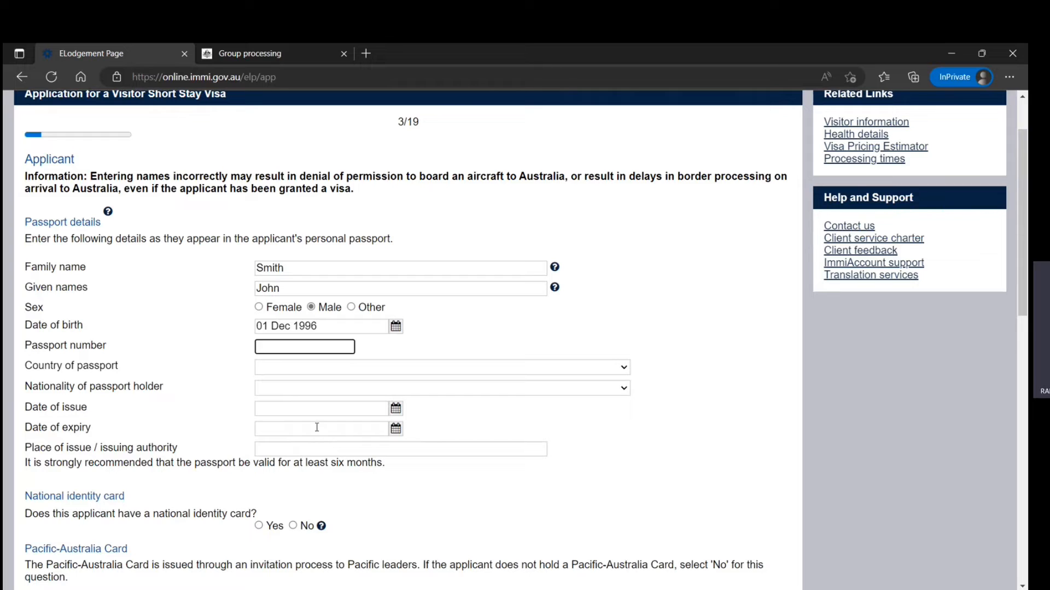
{"action": "type", "text": "K898989898"}
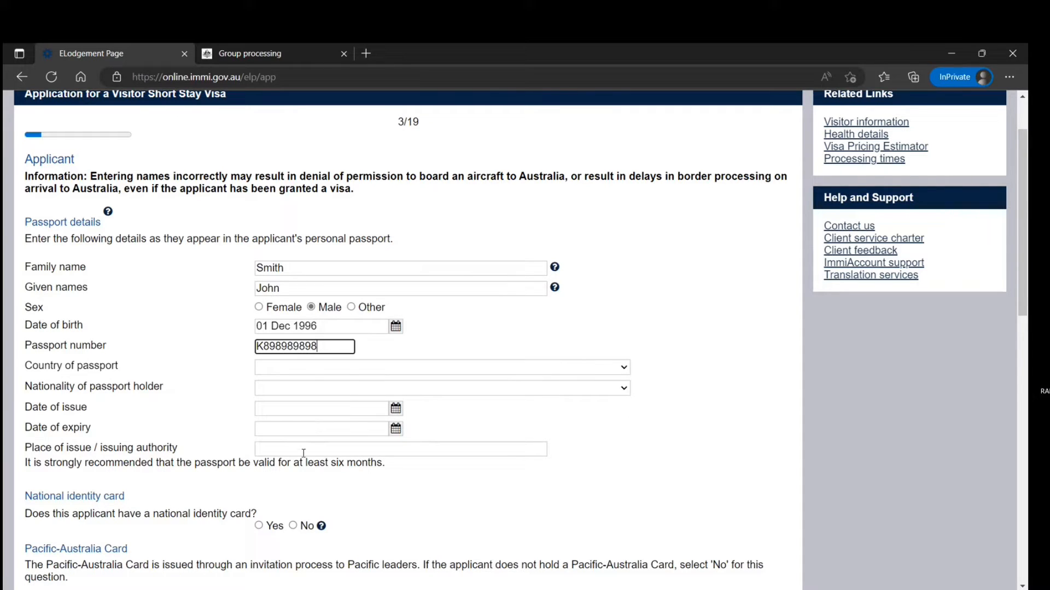
{"action": "left_click", "coordinate": [309, 368]}
{"action": "type", "text": "in"}
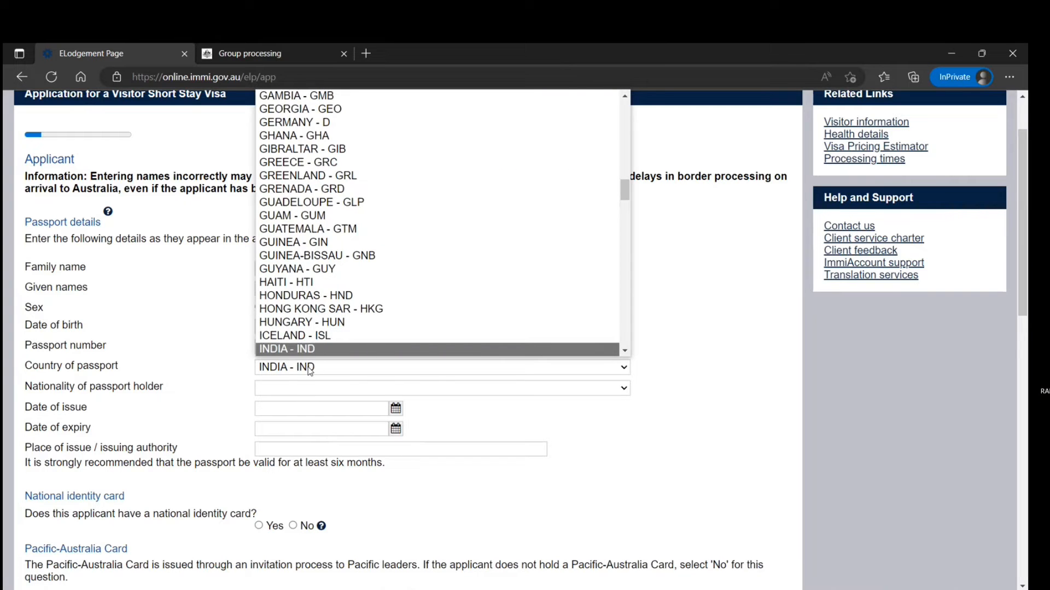
{"action": "left_click", "coordinate": [234, 373]}
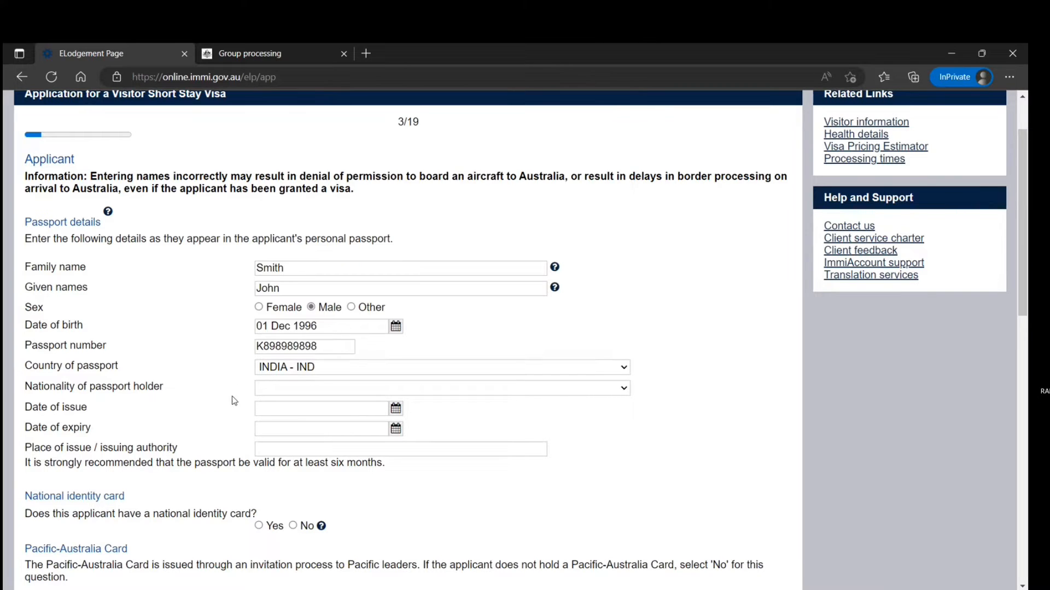
{"action": "left_click", "coordinate": [298, 392]}
{"action": "type", "text": "in"}
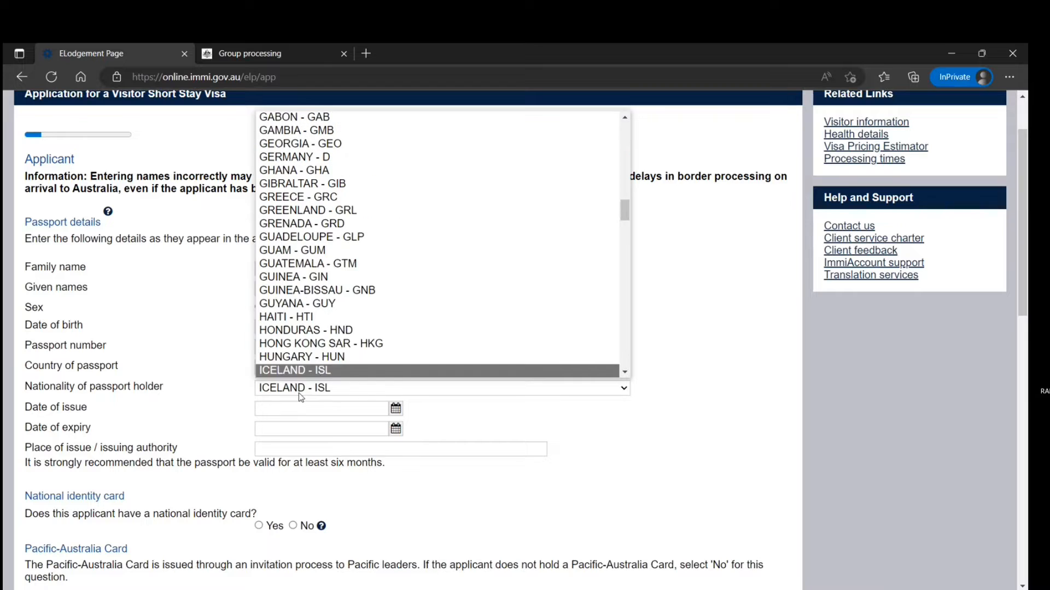
{"action": "left_click", "coordinate": [196, 413]}
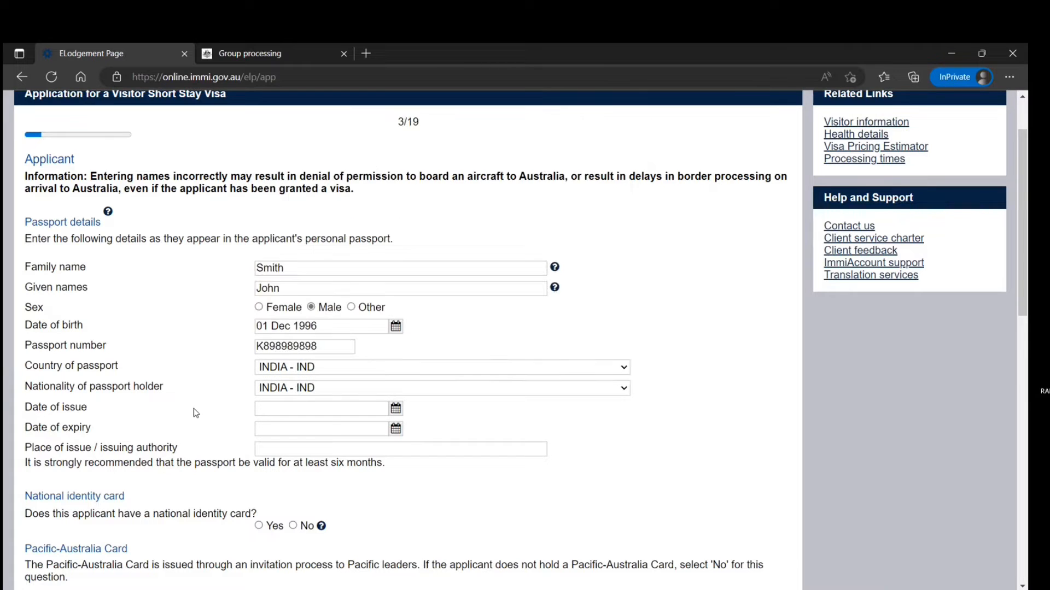
Set the passport issue date to 01 Jul 2022 and expiry to 30 Jun 2032
{"action": "left_click", "coordinate": [396, 429]}
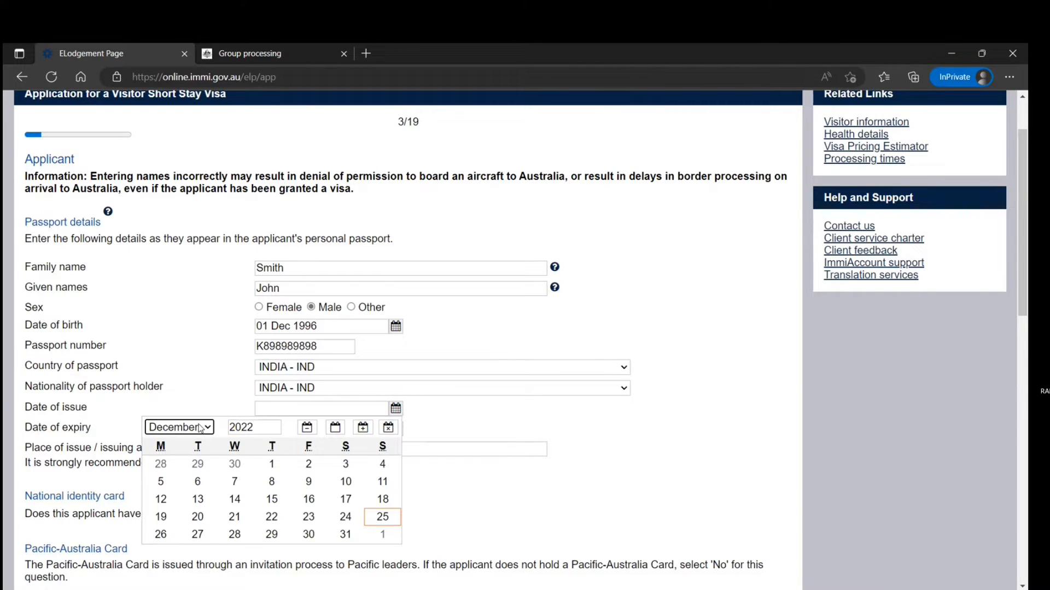
{"action": "left_click", "coordinate": [202, 428]}
{"action": "left_click", "coordinate": [199, 348]}
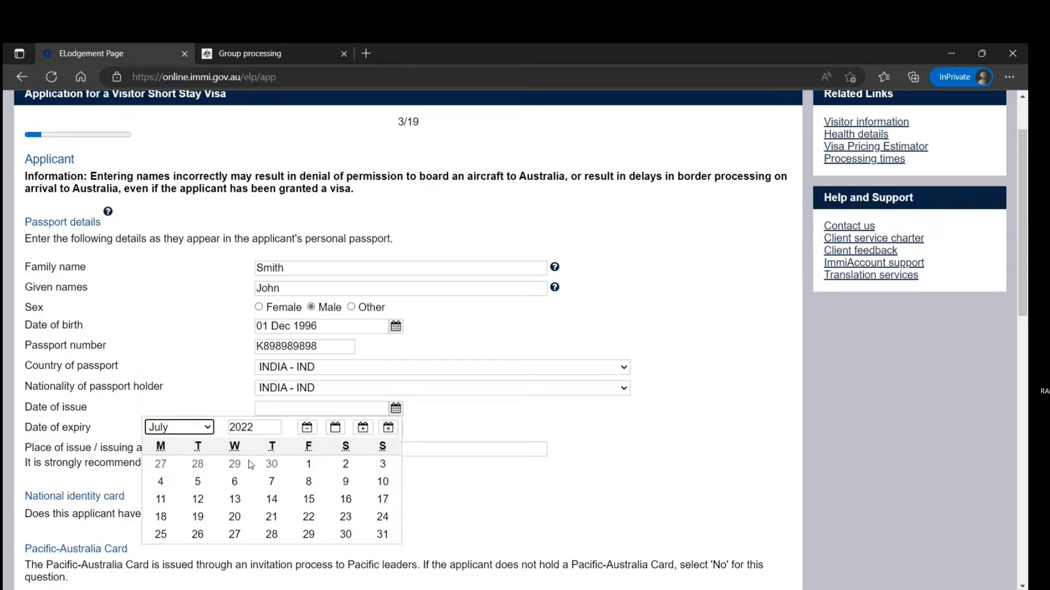
{"action": "left_click", "coordinate": [307, 464]}
{"action": "left_click", "coordinate": [397, 430]}
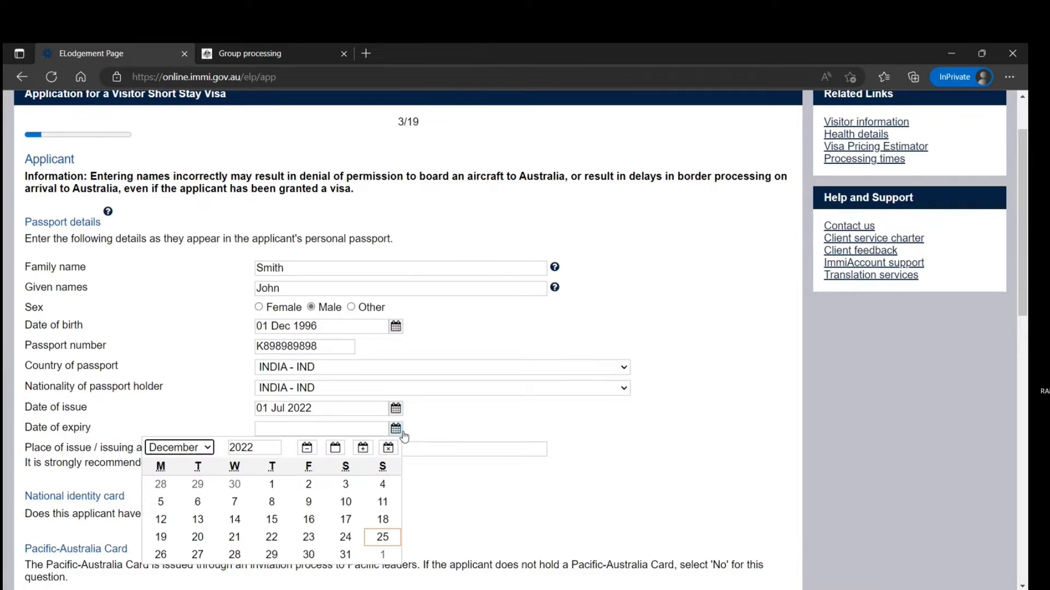
{"action": "left_click", "coordinate": [261, 446]}
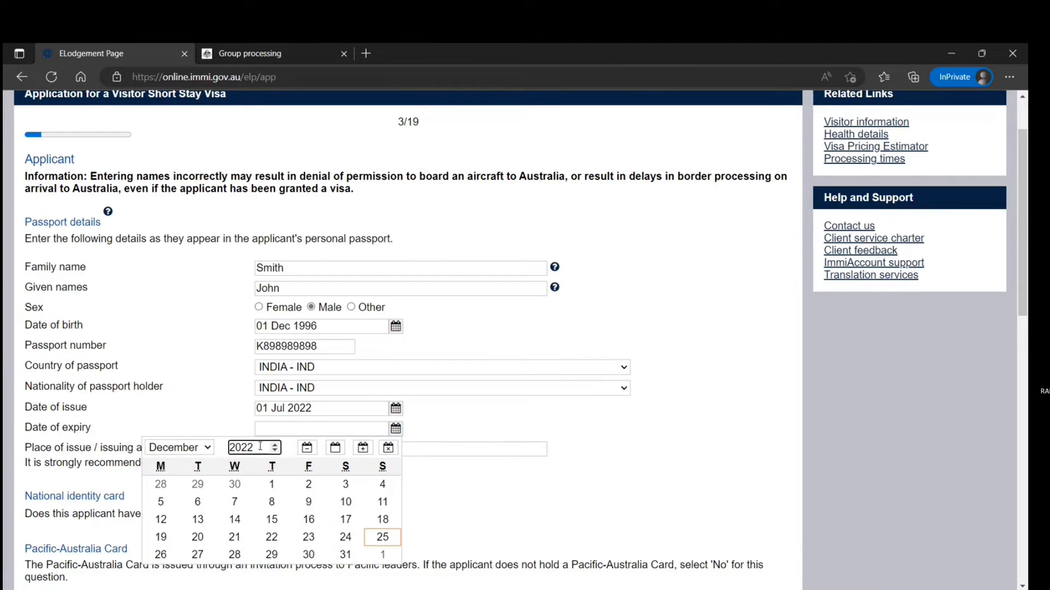
{"action": "key", "text": "BackSpace"}
{"action": "key", "text": "BackSpace"}
{"action": "type", "text": "32"}
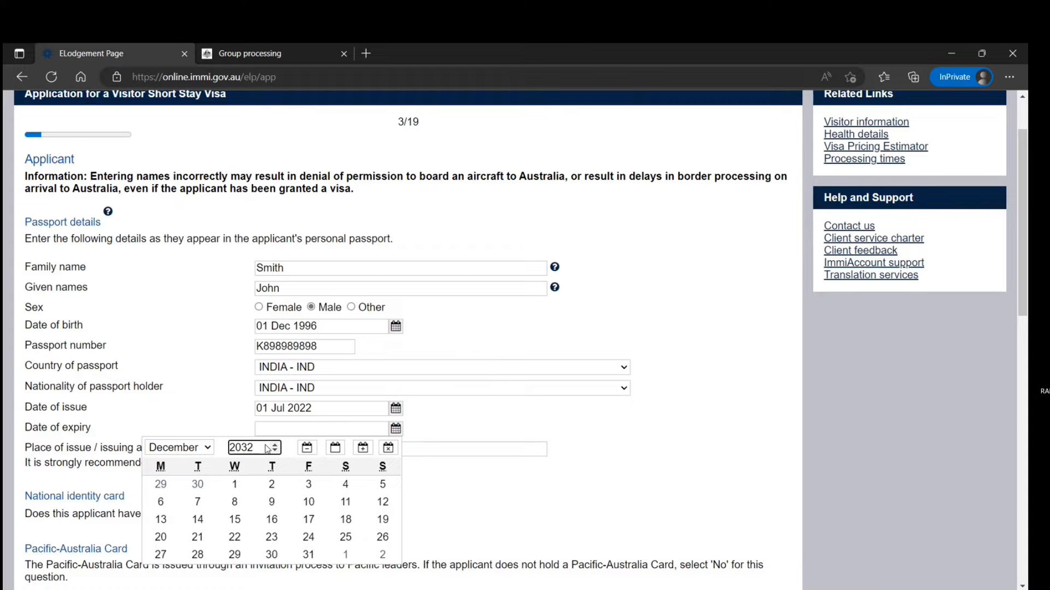
{"action": "left_click", "coordinate": [202, 452]}
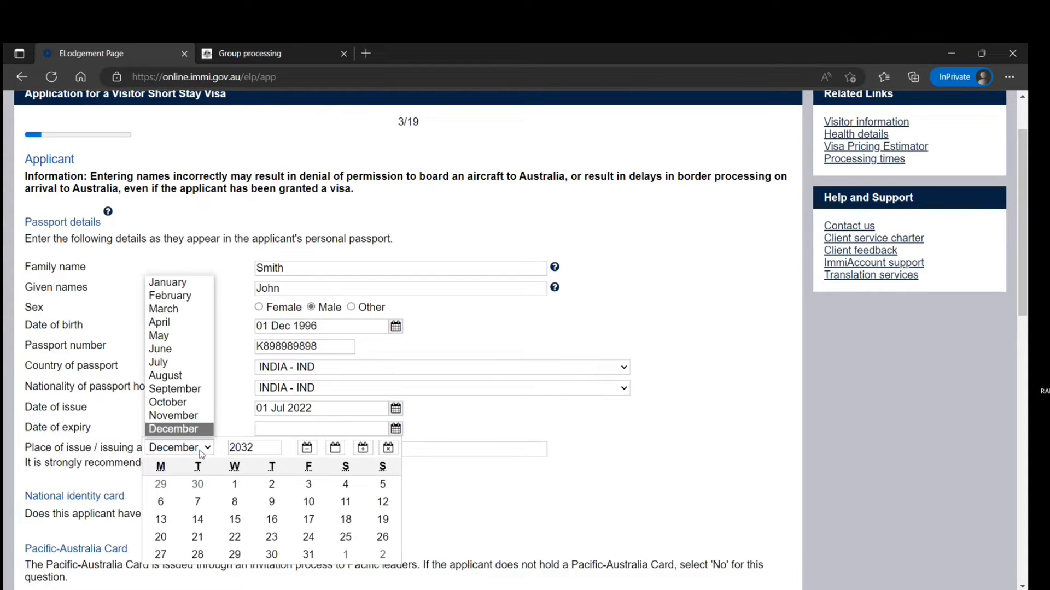
{"action": "left_click", "coordinate": [198, 358]}
{"action": "left_click", "coordinate": [235, 555]}
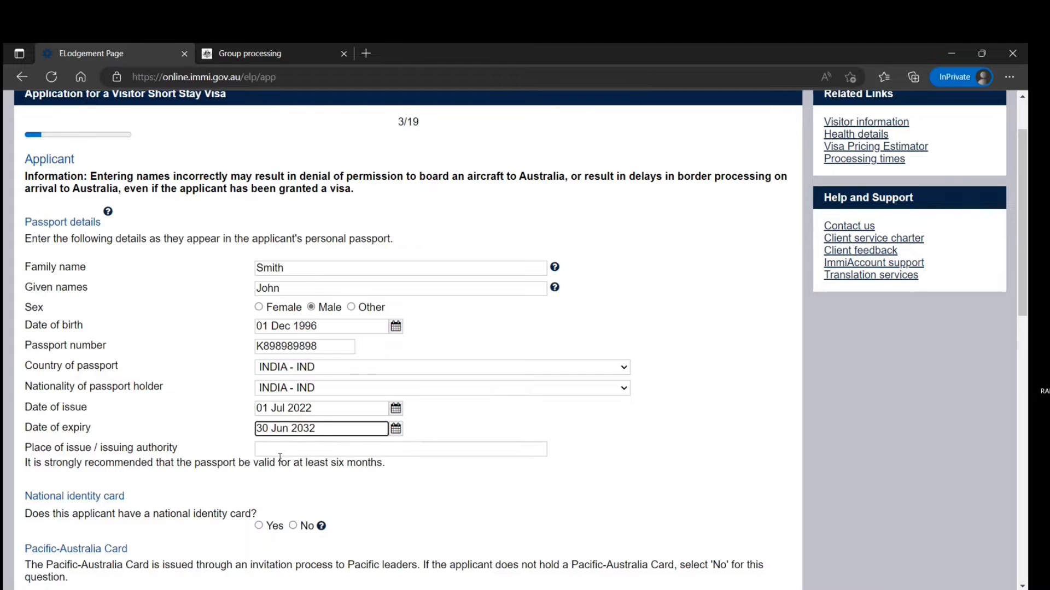
Enter 'new delhi' as place of issue and answer No to holding a national identity card
{"action": "scroll", "coordinate": [279, 457], "scroll_direction": "down", "scroll_amount": 1}
{"action": "left_click", "coordinate": [288, 373]}
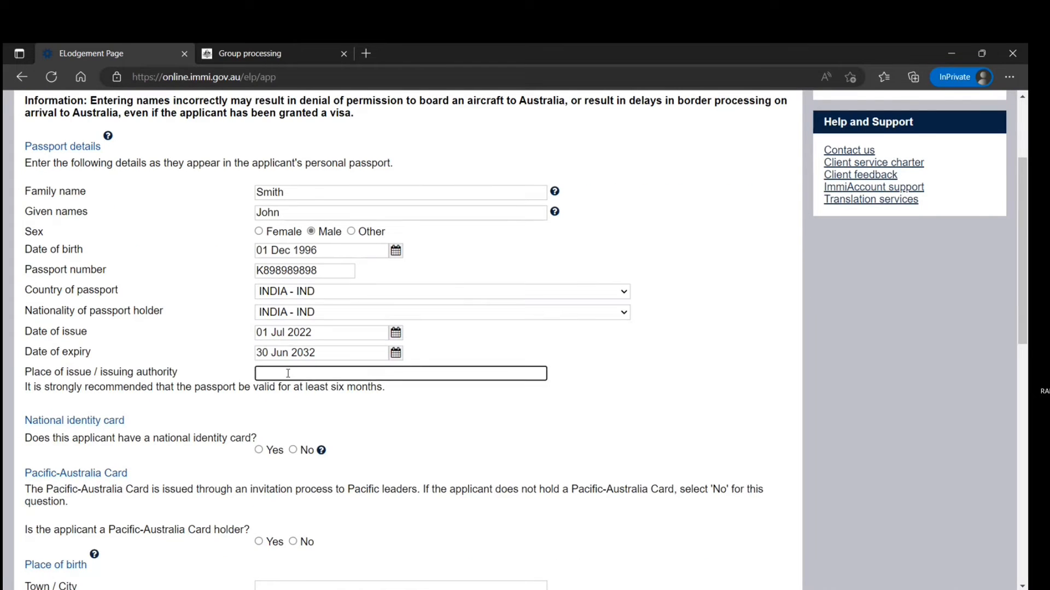
{"action": "type", "text": "new delhi"}
{"action": "left_click_drag", "start_coordinate": [164, 388], "coordinate": [338, 389]}
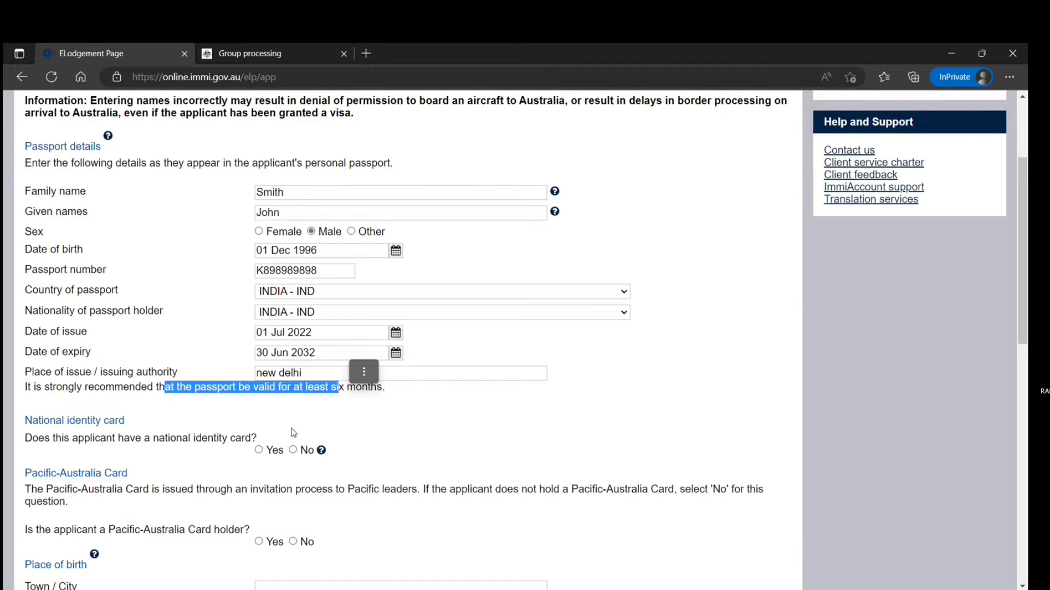
{"action": "left_click", "coordinate": [293, 450]}
Type a placeholder reason for not providing a national identity card
{"action": "scroll", "coordinate": [284, 464], "scroll_direction": "down", "scroll_amount": 1}
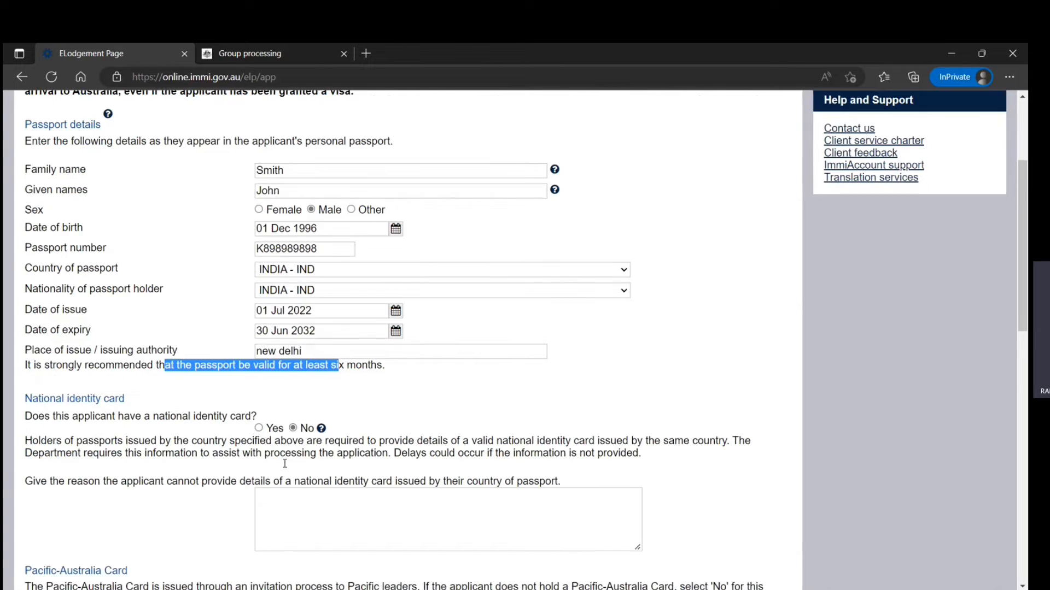
{"action": "scroll", "coordinate": [285, 463], "scroll_direction": "down", "scroll_amount": 2}
{"action": "left_click", "coordinate": [324, 393]}
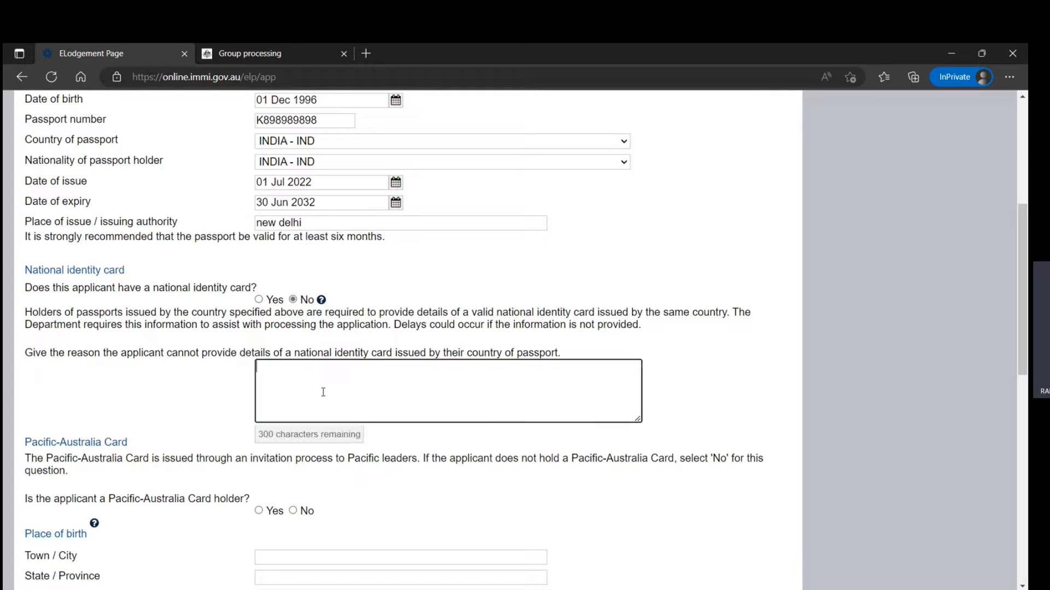
{"action": "type", "text": "njjnjnjnjjnjnjnjnjnjn"}
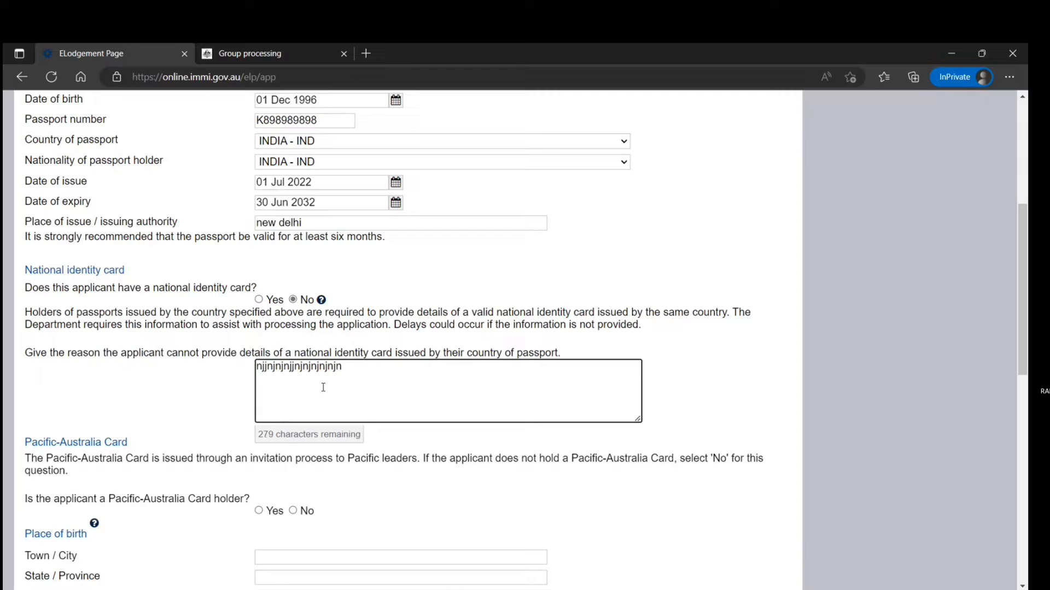
{"action": "left_click_drag", "start_coordinate": [374, 310], "coordinate": [603, 326]}
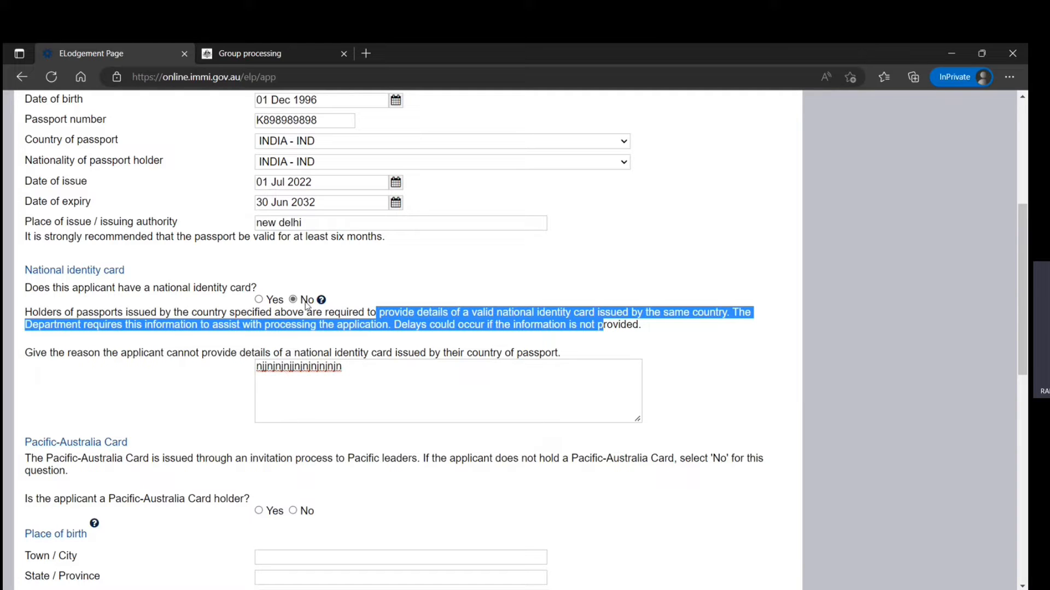
{"action": "scroll", "coordinate": [275, 420], "scroll_direction": "down", "scroll_amount": 4}
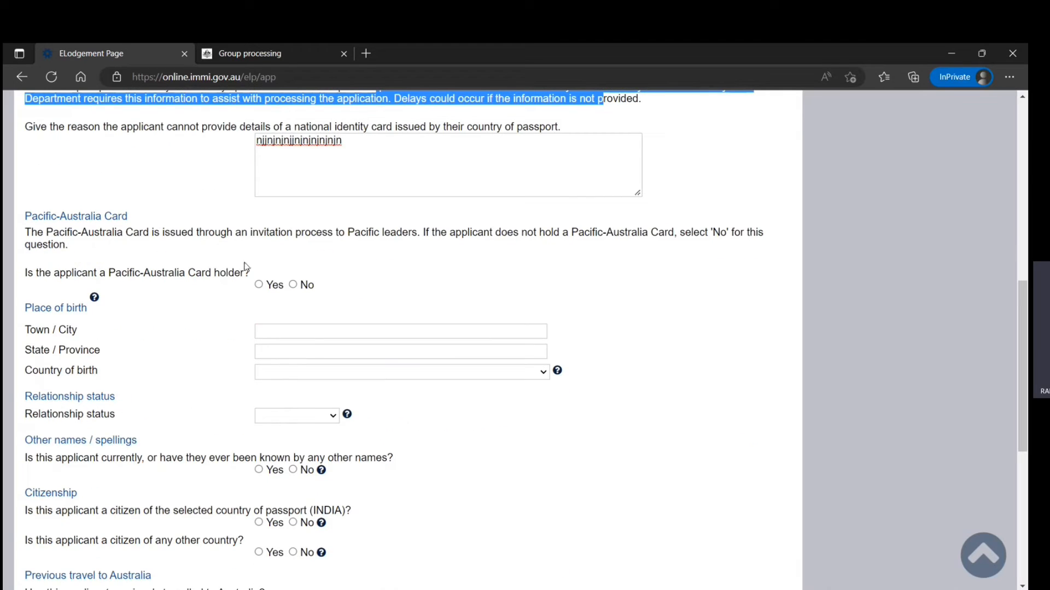
Answer No to the Pacific-Australia Card and enter birthplace New Delhi, Delhi
{"action": "left_click", "coordinate": [293, 284]}
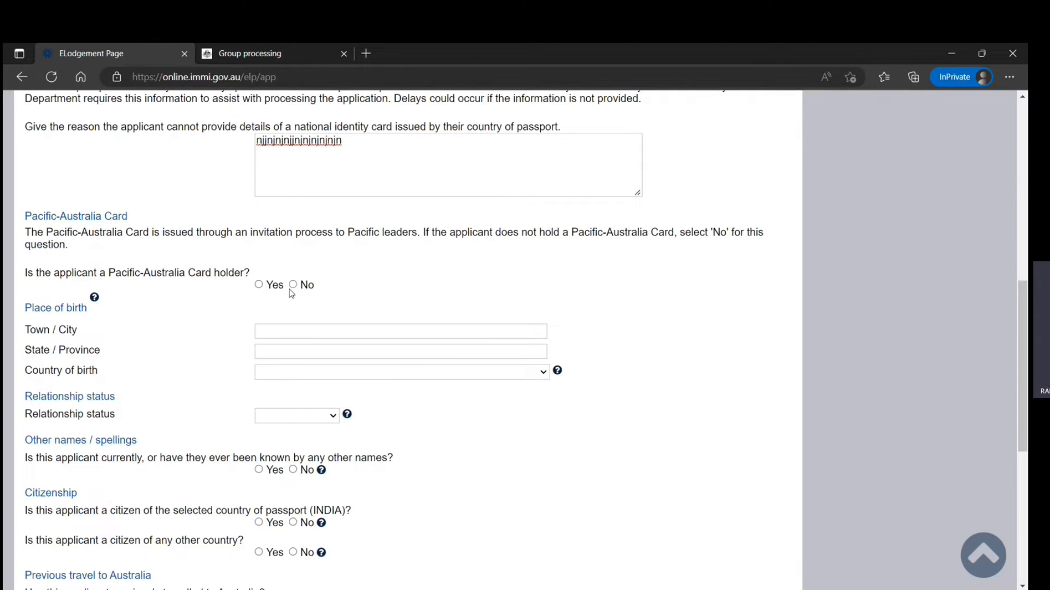
{"action": "left_click", "coordinate": [291, 332]}
{"action": "type", "text": "new delhi"}
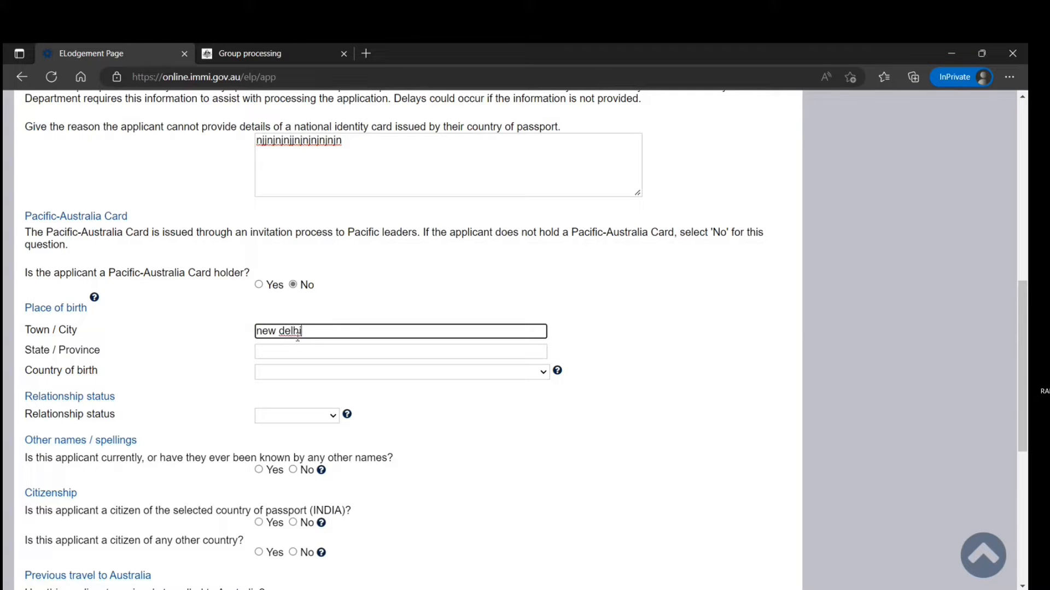
{"action": "left_click", "coordinate": [289, 353]}
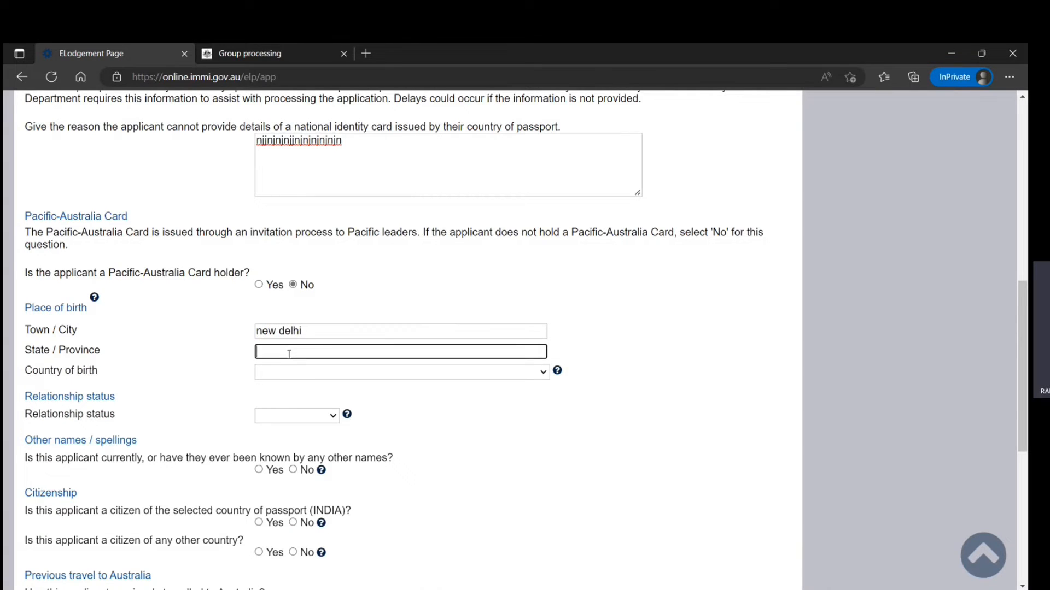
{"action": "type", "text": "del"}
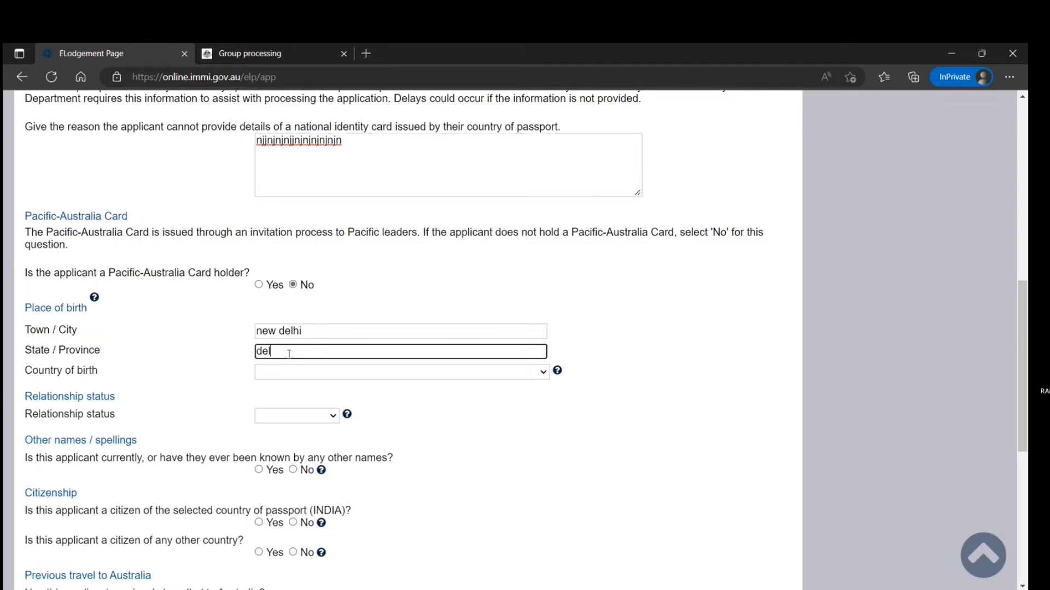
{"action": "type", "text": "hi"}
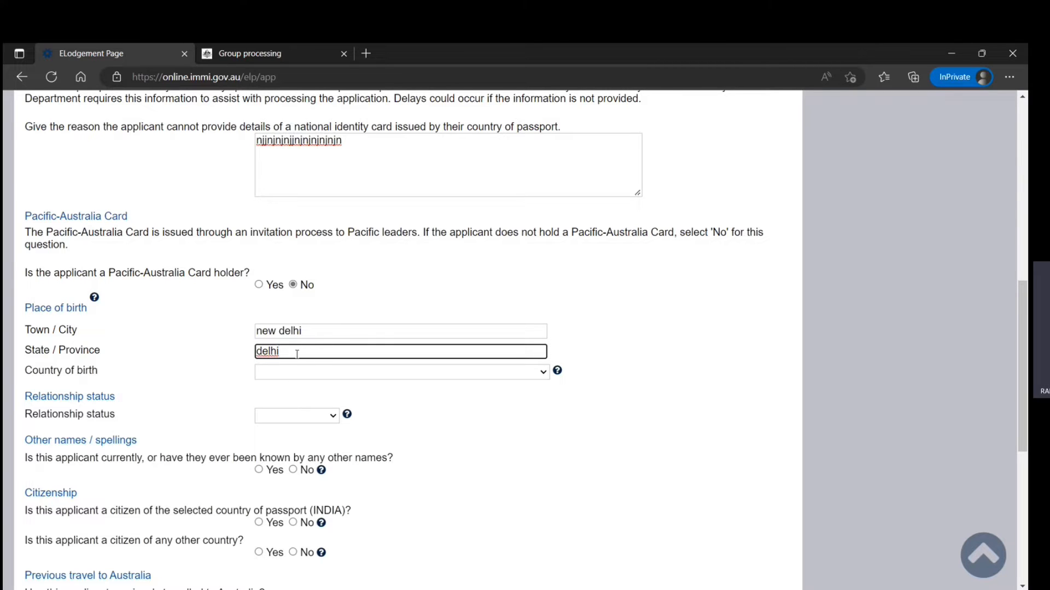
{"action": "left_click_drag", "start_coordinate": [297, 354], "coordinate": [247, 344]}
{"action": "type", "text": "Delh"}
{"action": "left_click_drag", "start_coordinate": [323, 331], "coordinate": [214, 333]}
{"action": "type", "text": "New "}
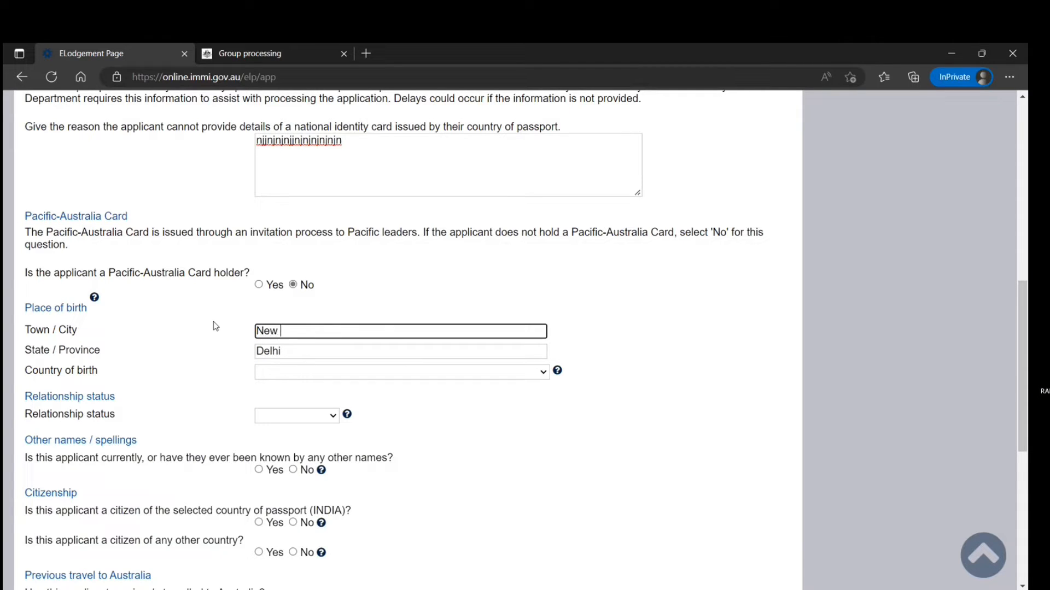
{"action": "type", "text": "Delhi"}
Choose INDIA as the country of birth
{"action": "left_click", "coordinate": [289, 375]}
{"action": "type", "text": "india"}
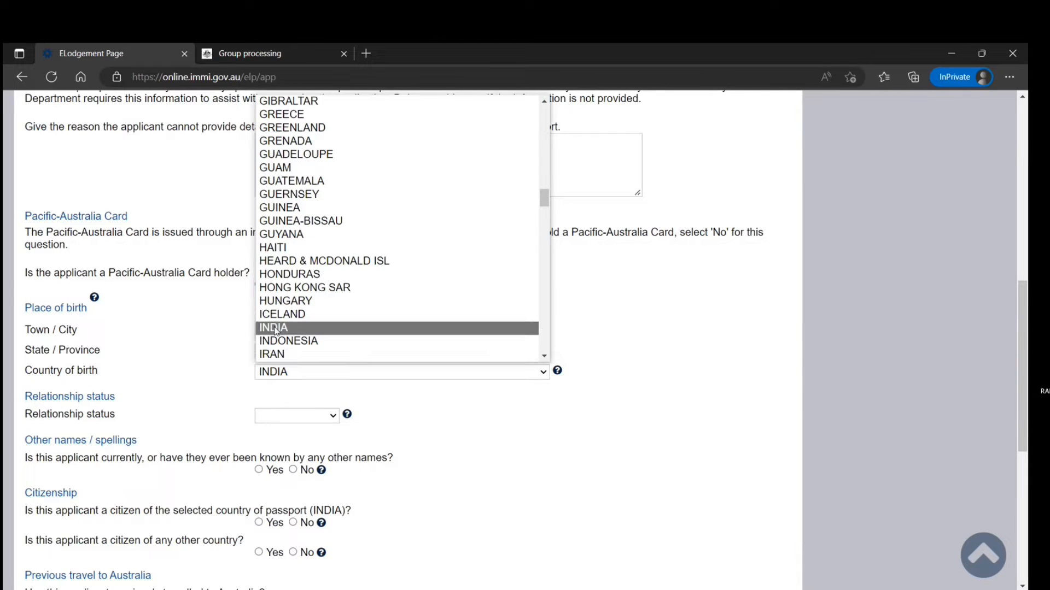
{"action": "left_click", "coordinate": [273, 328]}
{"action": "scroll", "coordinate": [220, 375], "scroll_direction": "down", "scroll_amount": 1}
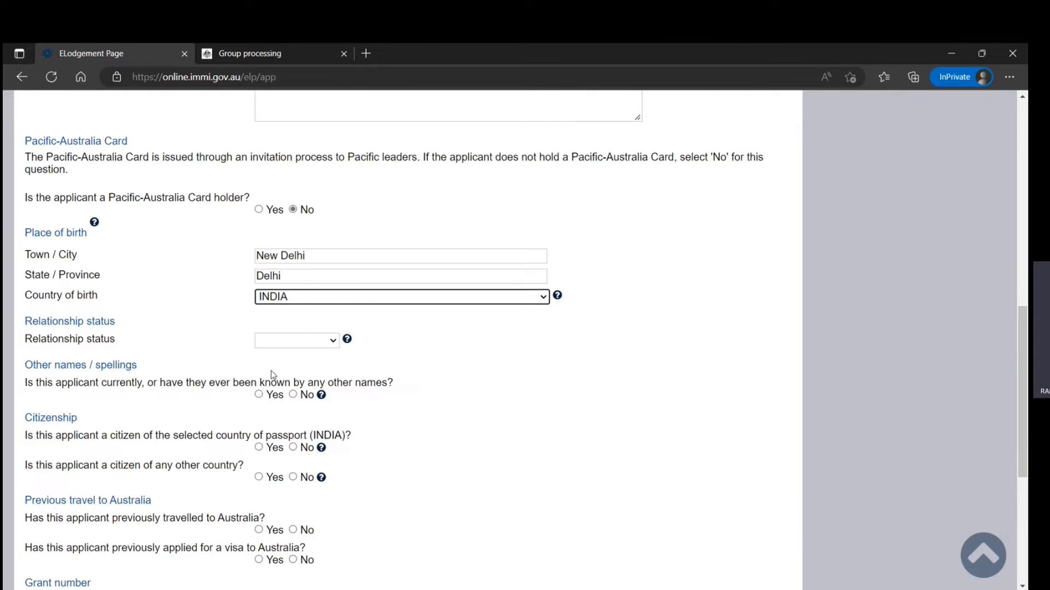
Set relationship status to Married and answer No to other names and other citizenship
{"action": "left_click", "coordinate": [295, 341]}
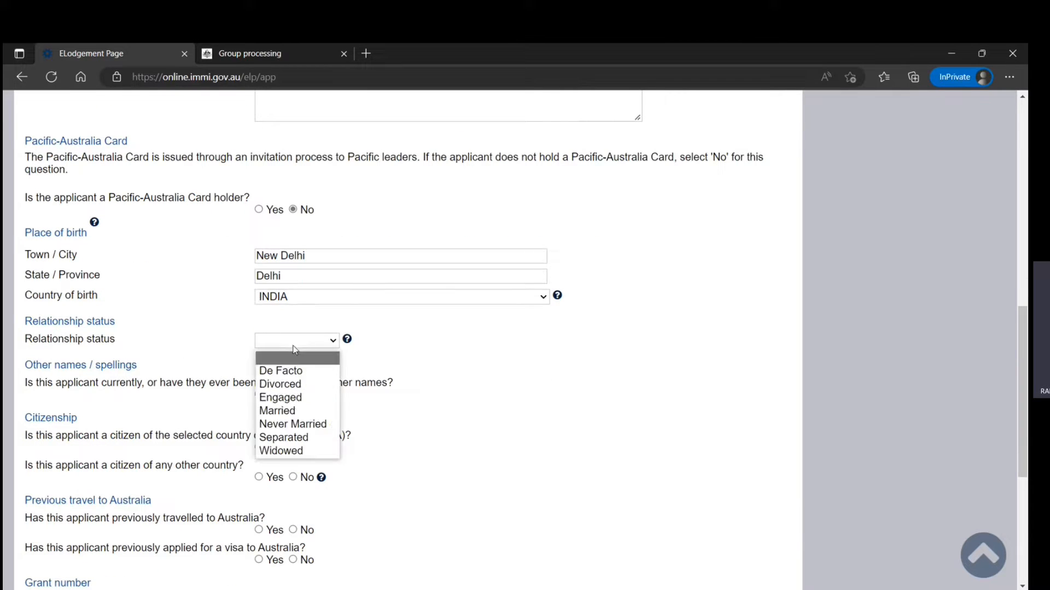
{"action": "left_click", "coordinate": [283, 410]}
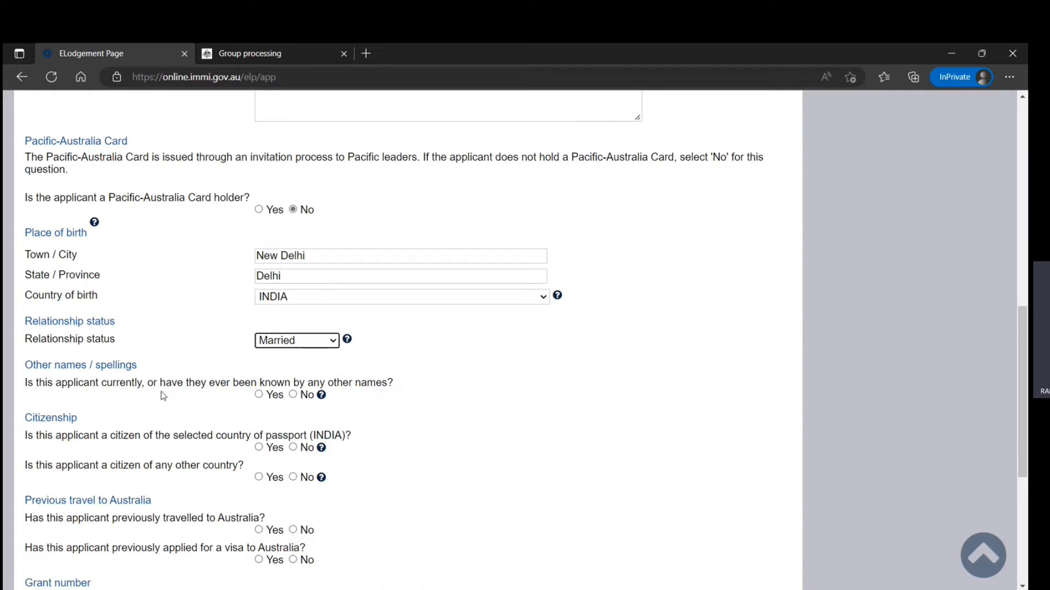
{"action": "left_click", "coordinate": [294, 396]}
{"action": "left_click", "coordinate": [293, 476]}
{"action": "scroll", "coordinate": [159, 497], "scroll_direction": "down", "scroll_amount": 1}
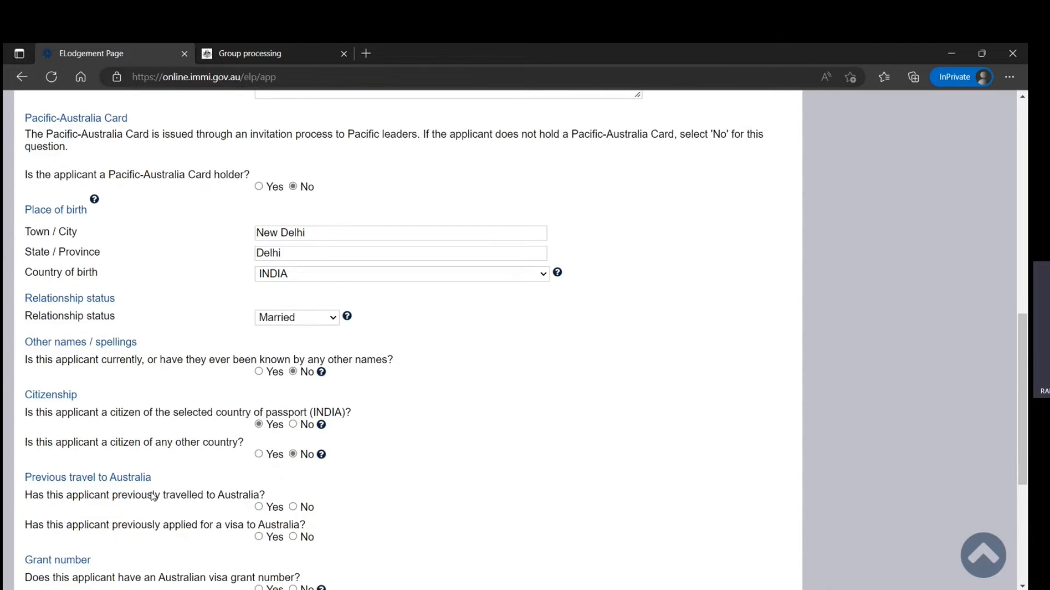
{"action": "scroll", "coordinate": [153, 497], "scroll_direction": "down", "scroll_amount": 2}
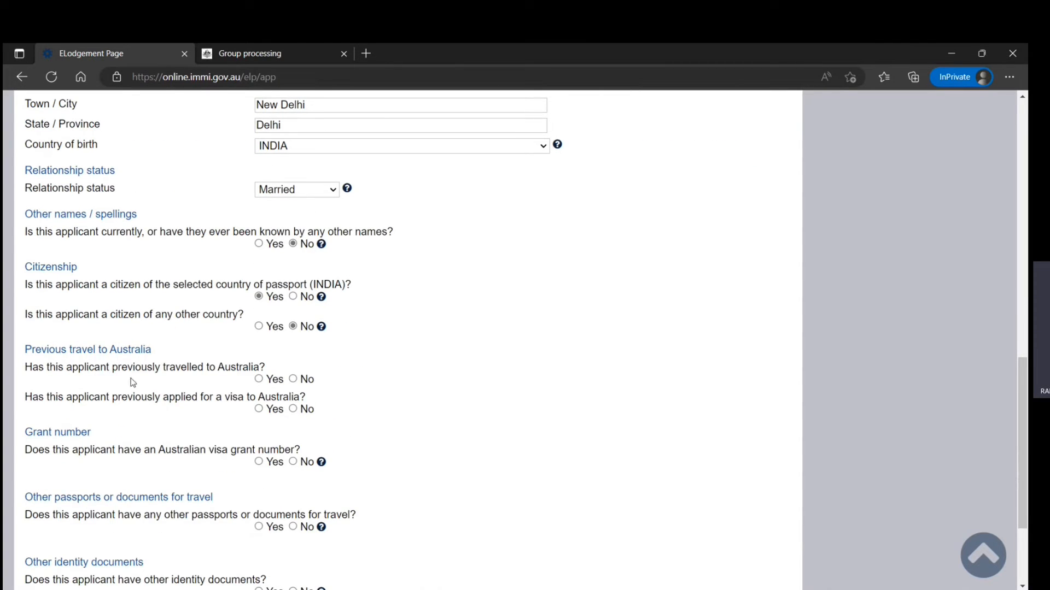
Answer No to prior Australian travel, visa applications, other documents and health exam, then continue
{"action": "left_click", "coordinate": [293, 379]}
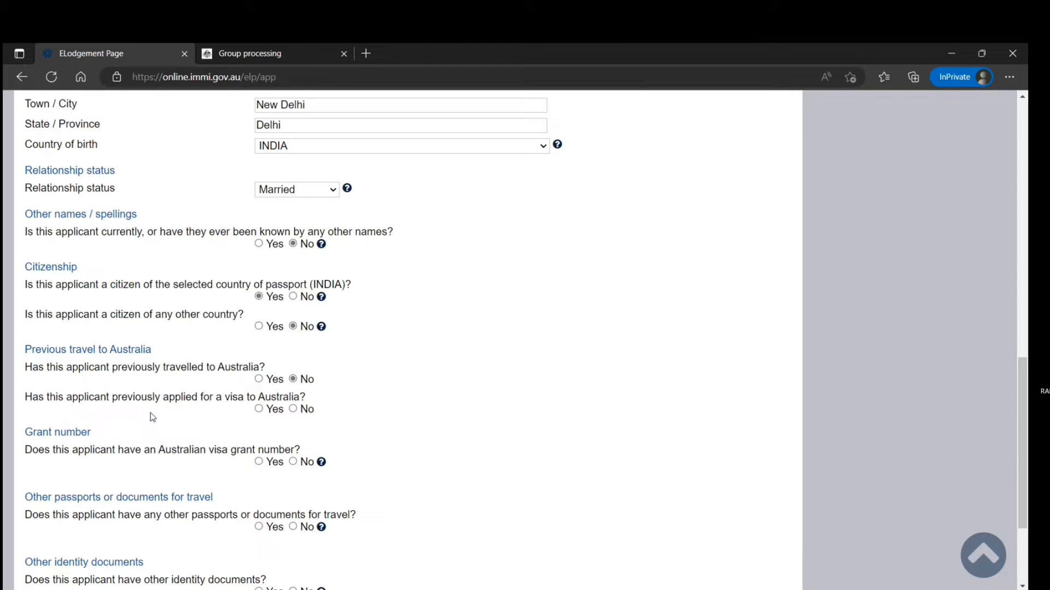
{"action": "left_click", "coordinate": [293, 409]}
{"action": "scroll", "coordinate": [231, 385], "scroll_direction": "down", "scroll_amount": 3}
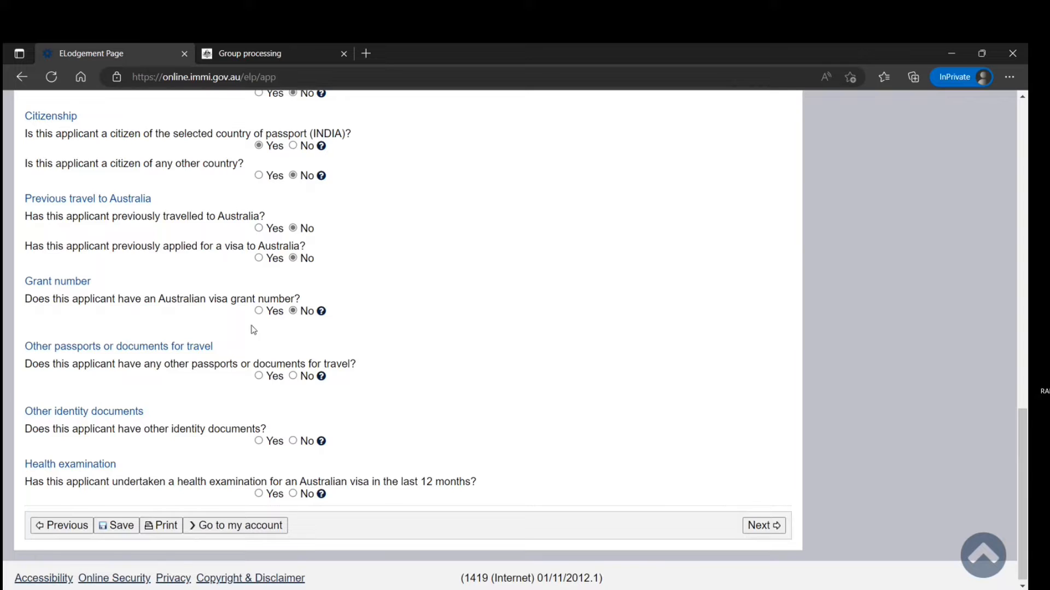
{"action": "left_click", "coordinate": [295, 379]}
{"action": "left_click", "coordinate": [295, 445]}
{"action": "left_click", "coordinate": [294, 494]}
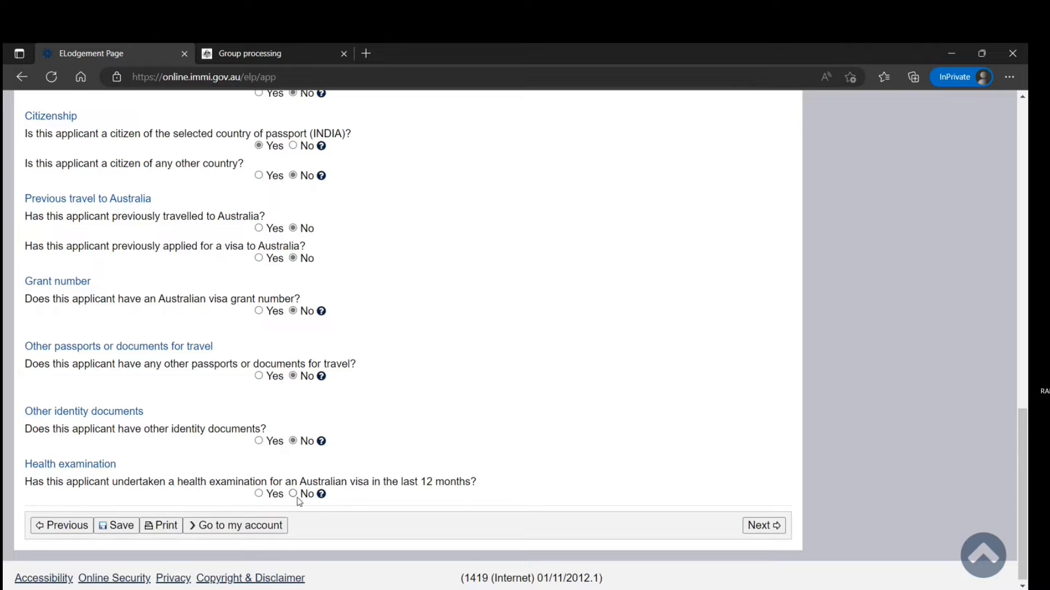
{"action": "left_click", "coordinate": [759, 526]}
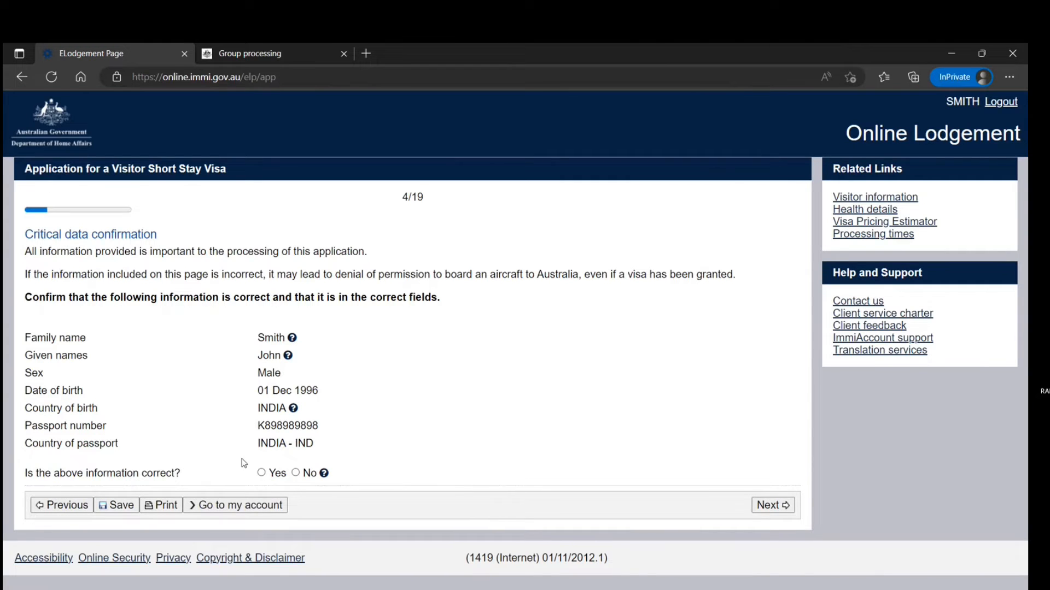
Confirm the passport details are correct and submit, bringing up the ineligibility error
{"action": "left_click", "coordinate": [261, 472]}
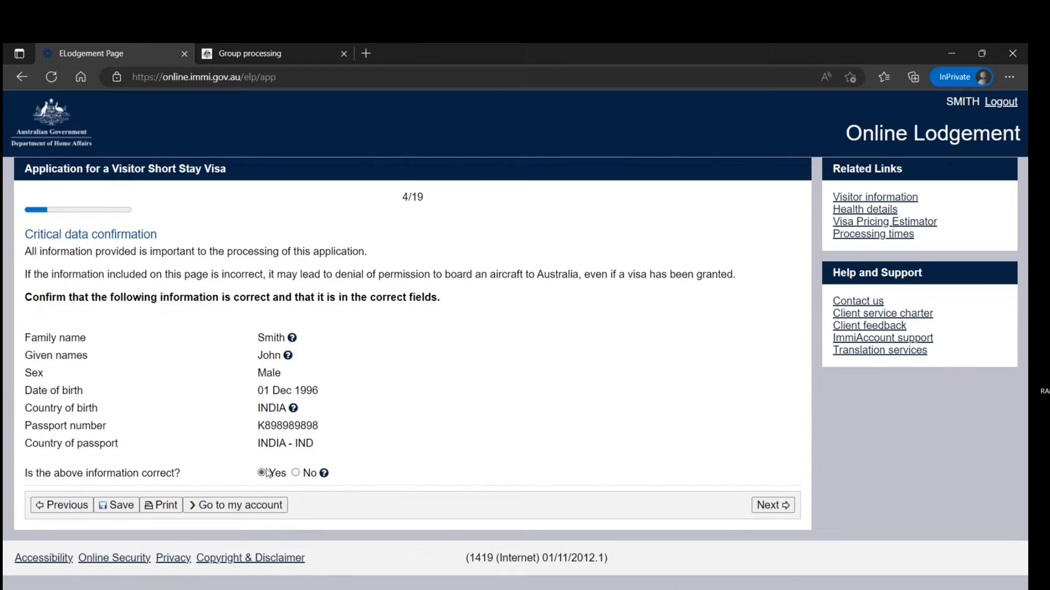
{"action": "left_click", "coordinate": [764, 511]}
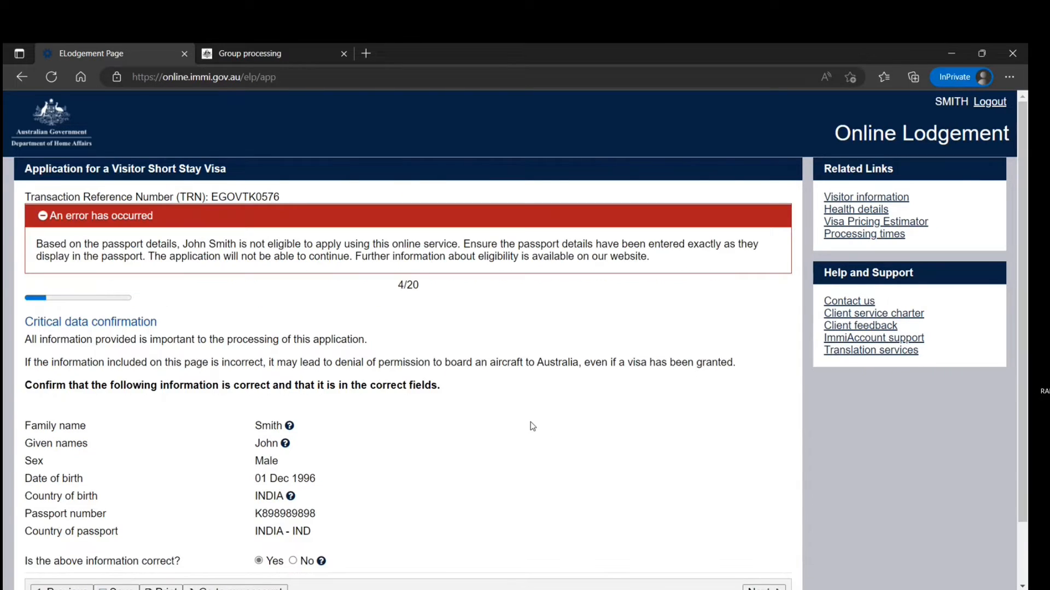
{"action": "scroll", "coordinate": [509, 422], "scroll_direction": "down", "scroll_amount": 2}
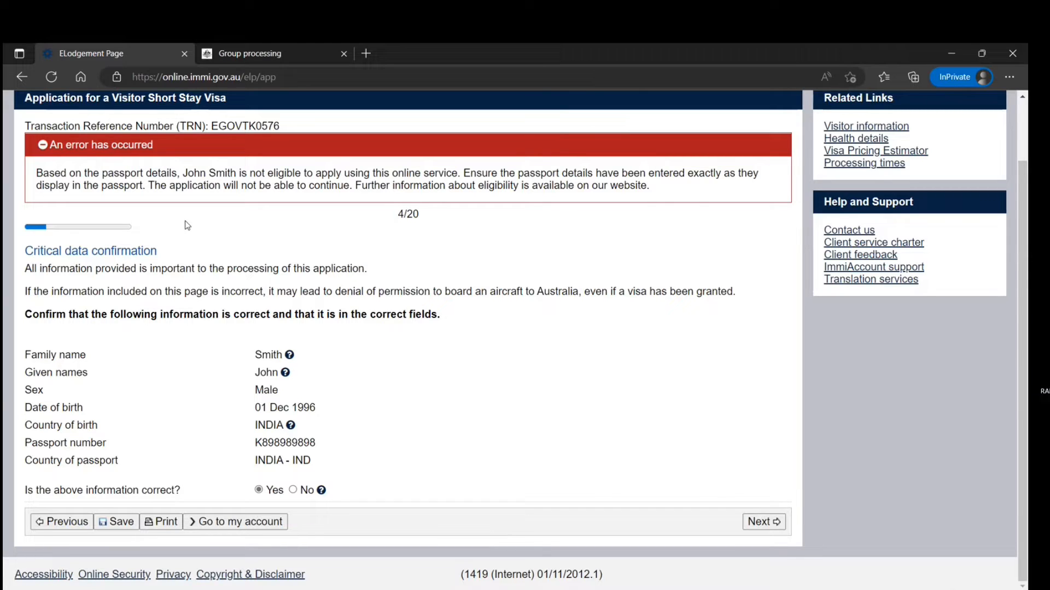
Go back, retype the passport number, and resubmit the applicant details to clear the error
{"action": "left_click", "coordinate": [79, 524]}
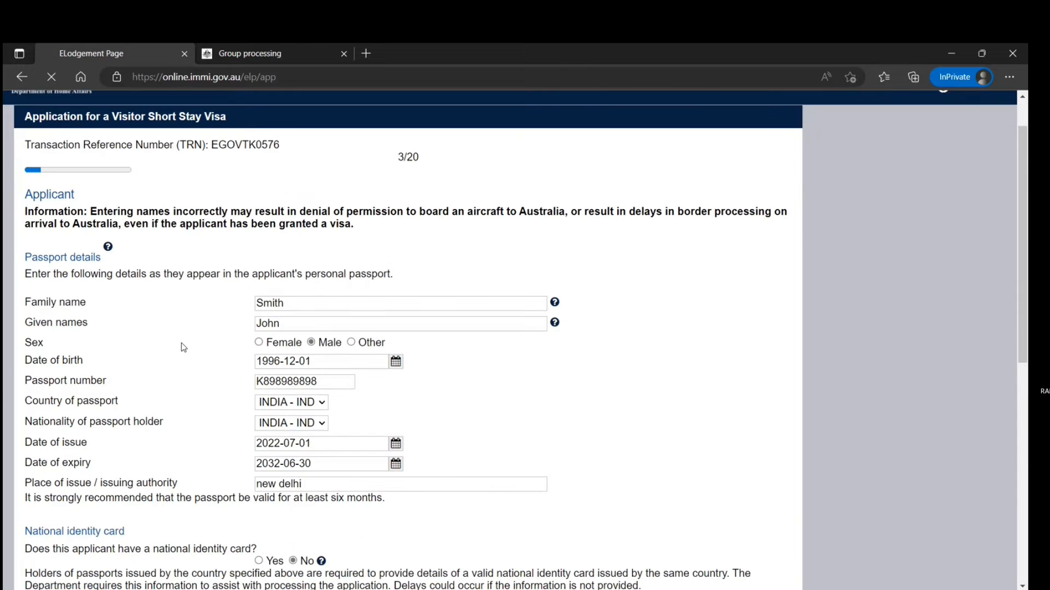
{"action": "scroll", "coordinate": [335, 284], "scroll_direction": "down", "scroll_amount": 3}
{"action": "left_click_drag", "start_coordinate": [335, 283], "coordinate": [236, 286]}
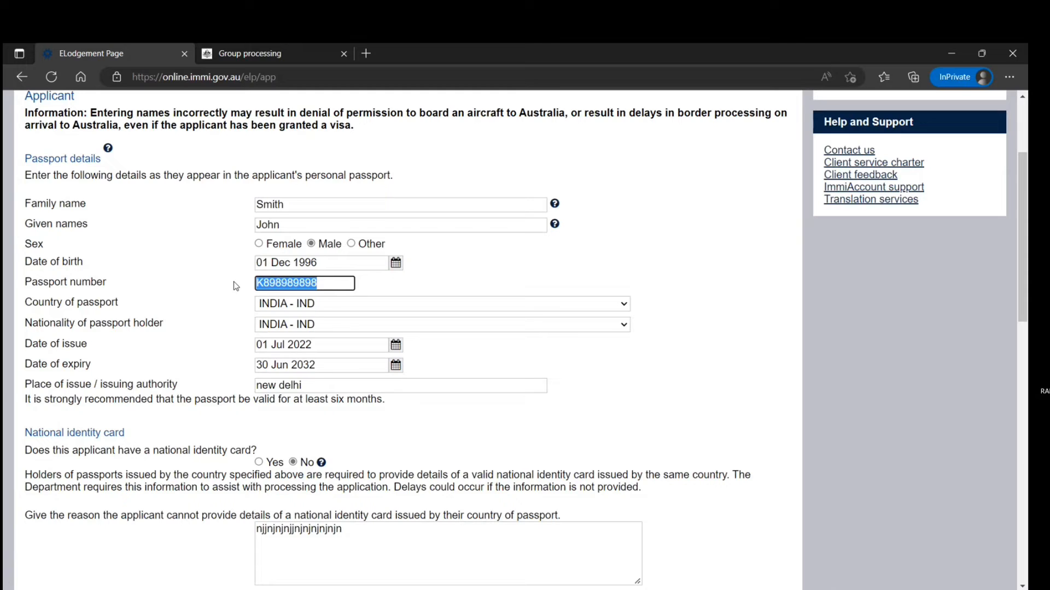
{"action": "type", "text": "K676767"}
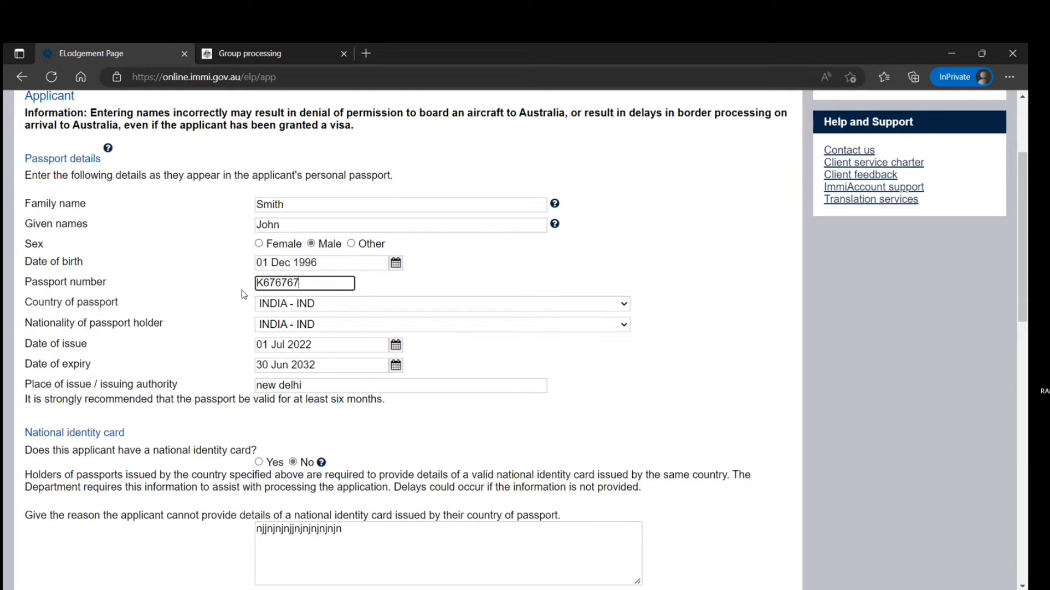
{"action": "scroll", "coordinate": [275, 339], "scroll_direction": "down", "scroll_amount": 15}
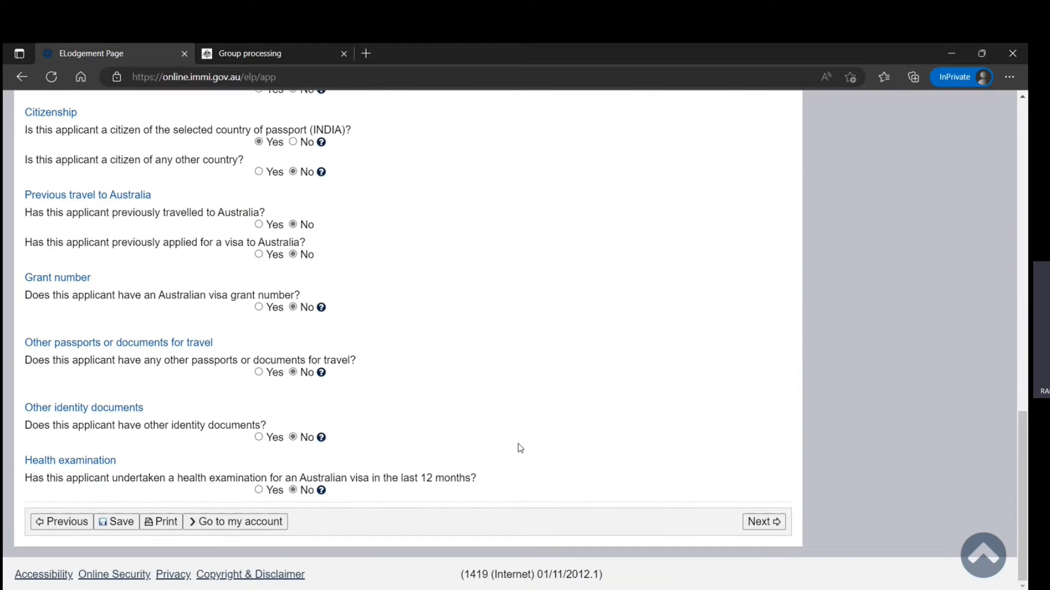
{"action": "left_click", "coordinate": [763, 522]}
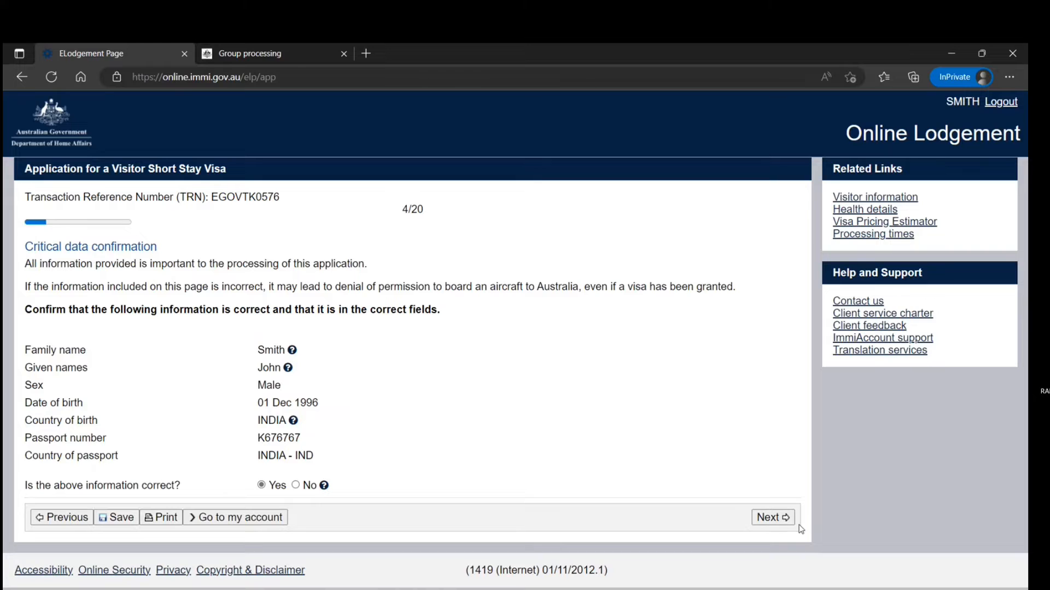
Answer Yes to other persons travelling and start adding a travelling companion's details
{"action": "left_click", "coordinate": [755, 519]}
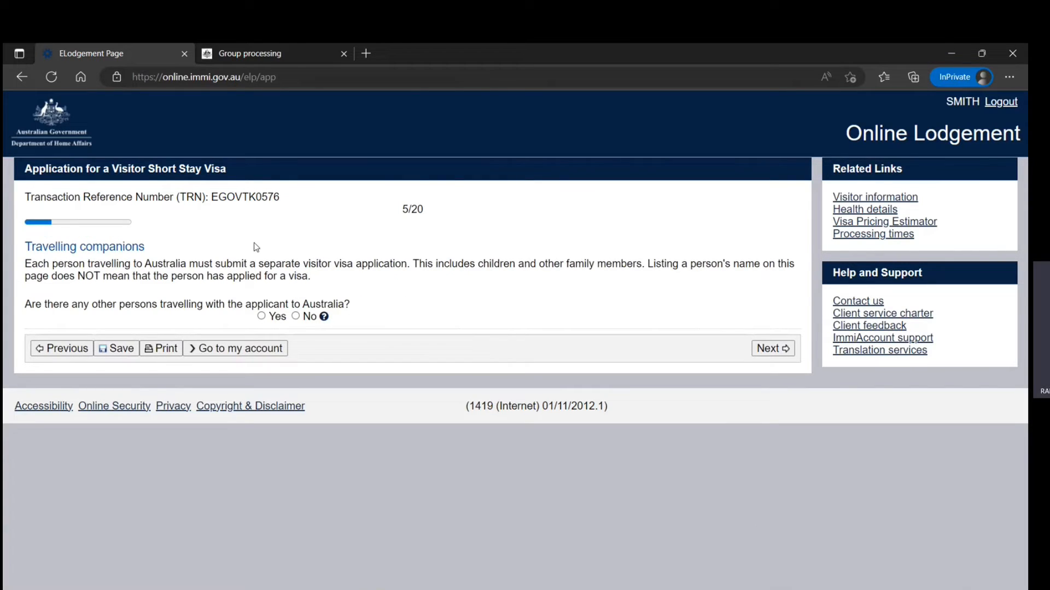
{"action": "left_click_drag", "start_coordinate": [211, 198], "coordinate": [275, 201]}
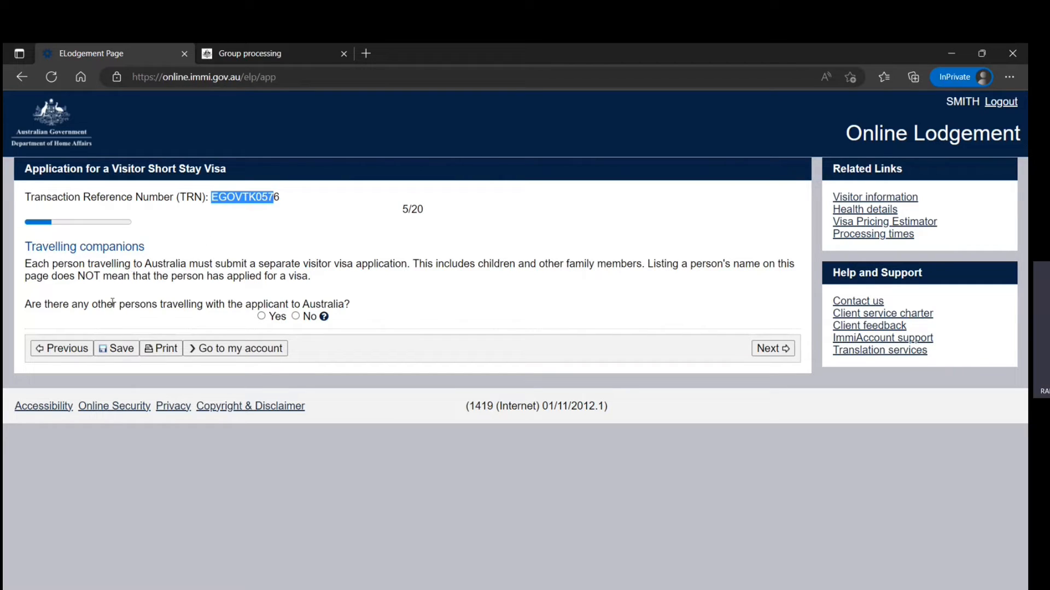
{"action": "left_click", "coordinate": [262, 316]}
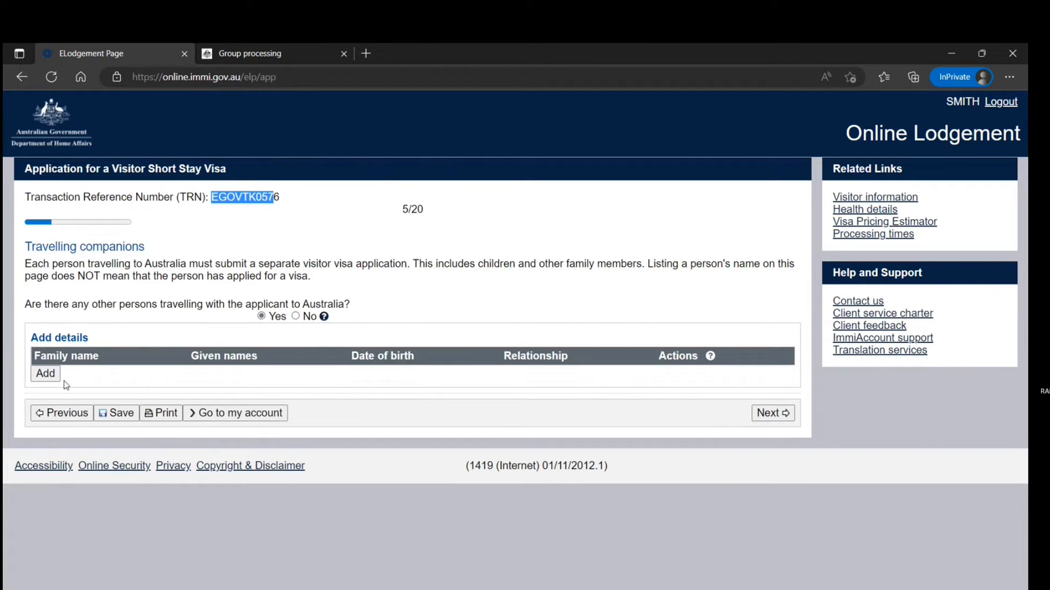
{"action": "left_click_drag", "start_coordinate": [116, 265], "coordinate": [318, 280]}
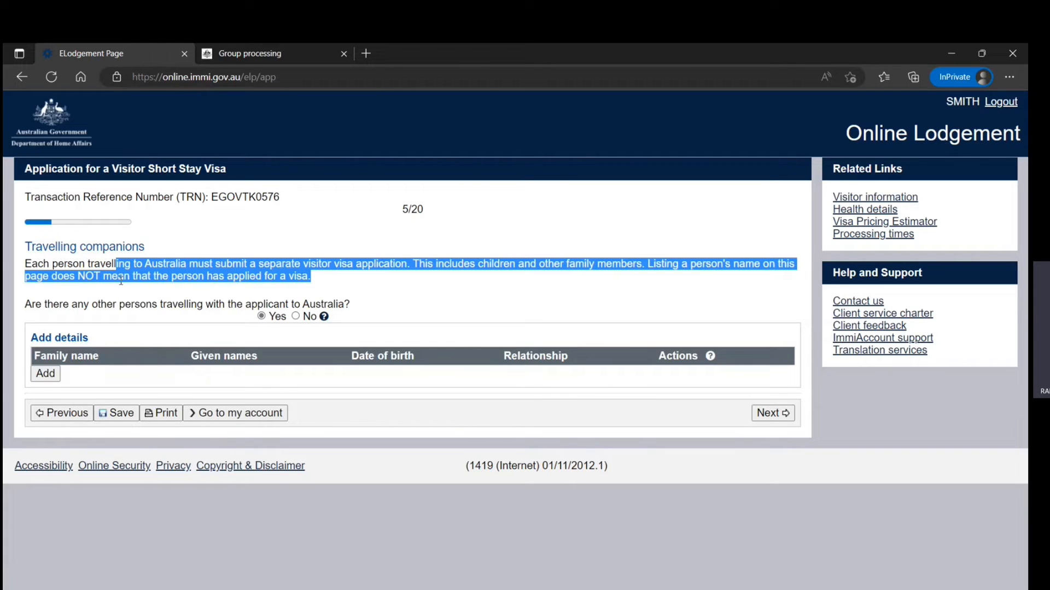
{"action": "left_click", "coordinate": [53, 377]}
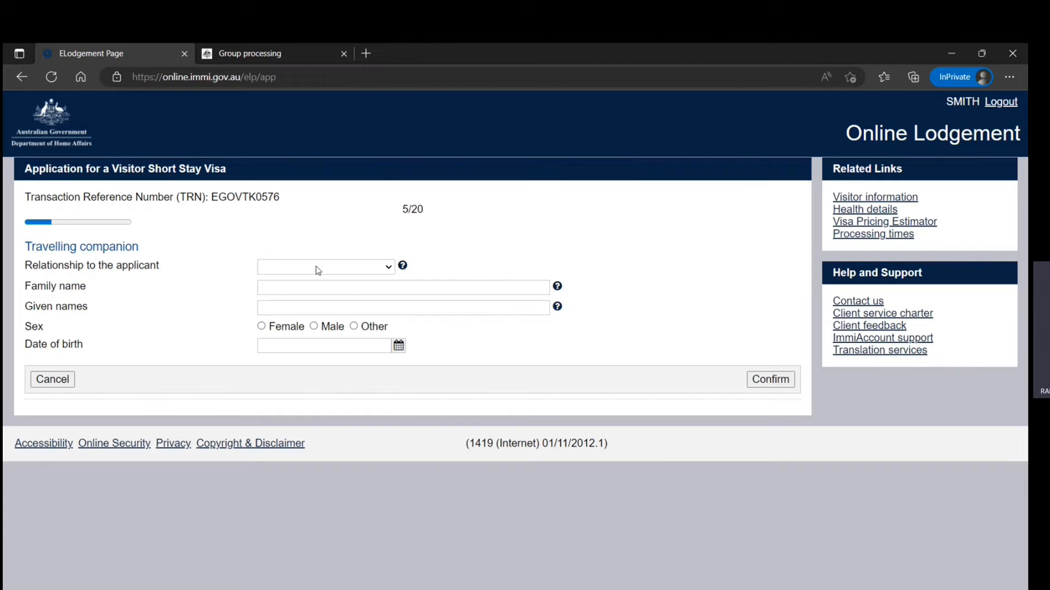
Choose Spouse/De Facto Partner as the relationship and enter the companion's family and given names
{"action": "left_click", "coordinate": [343, 273]}
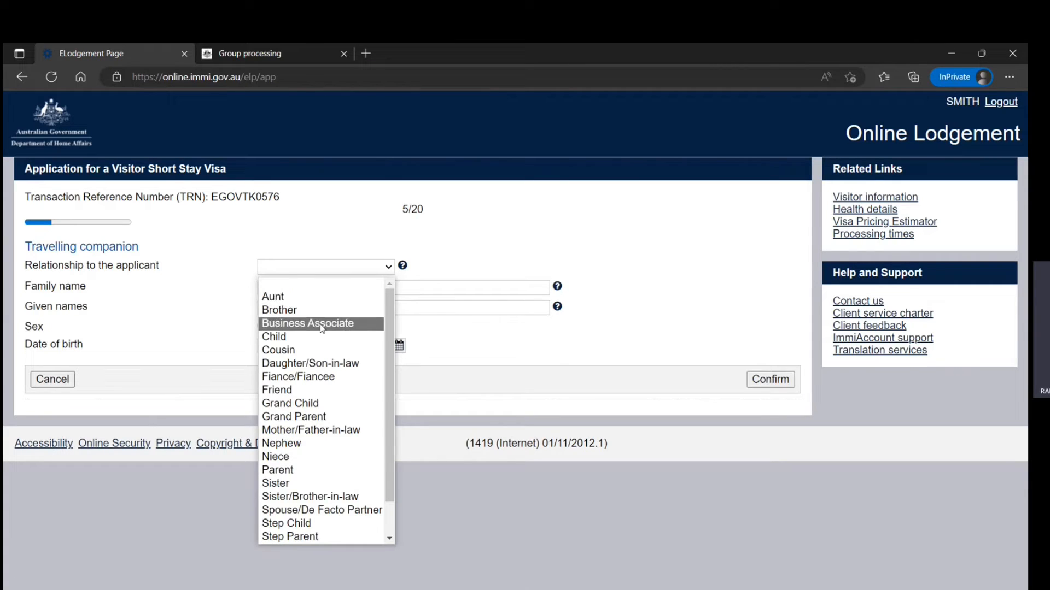
{"action": "left_click", "coordinate": [299, 509]}
{"action": "left_click", "coordinate": [319, 289]}
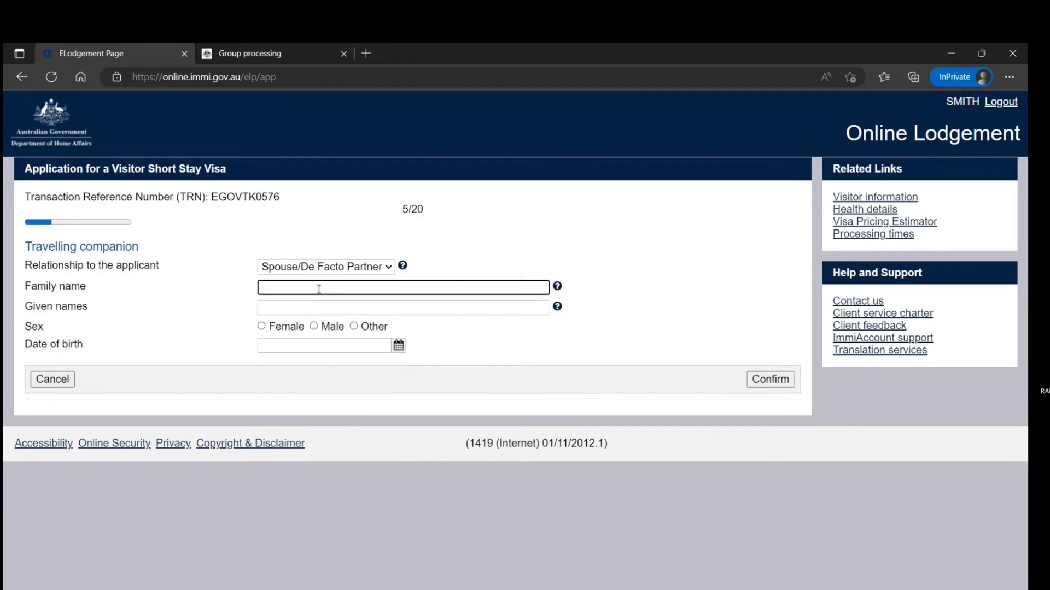
{"action": "type", "text": "smit"}
{"action": "key", "text": "BackSpace"}
{"action": "key", "text": "BackSpace"}
{"action": "key", "text": "BackSpace"}
{"action": "key", "text": "BackSpace"}
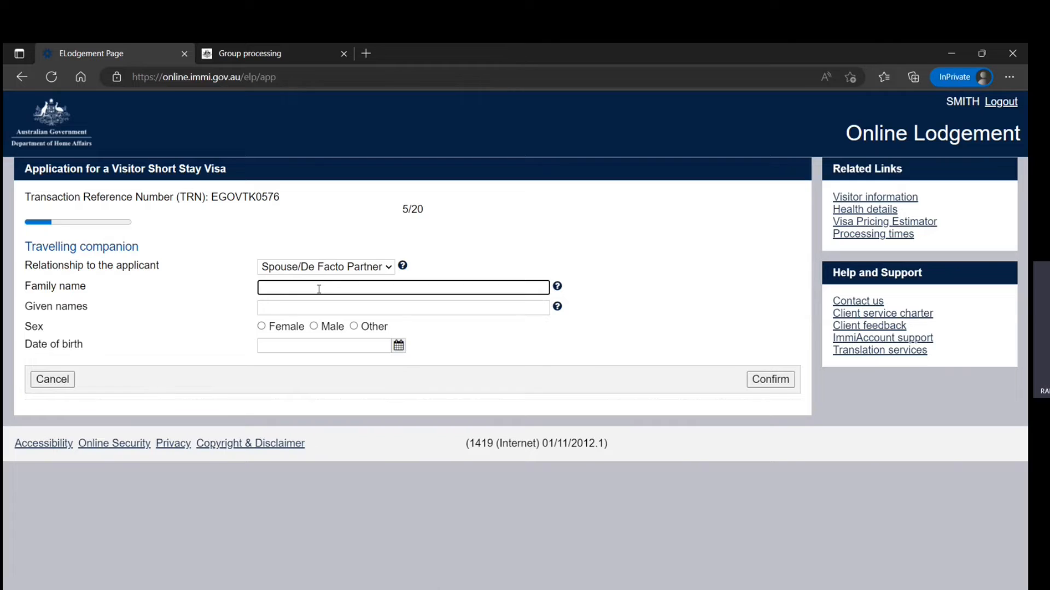
{"action": "key", "text": "Tab"}
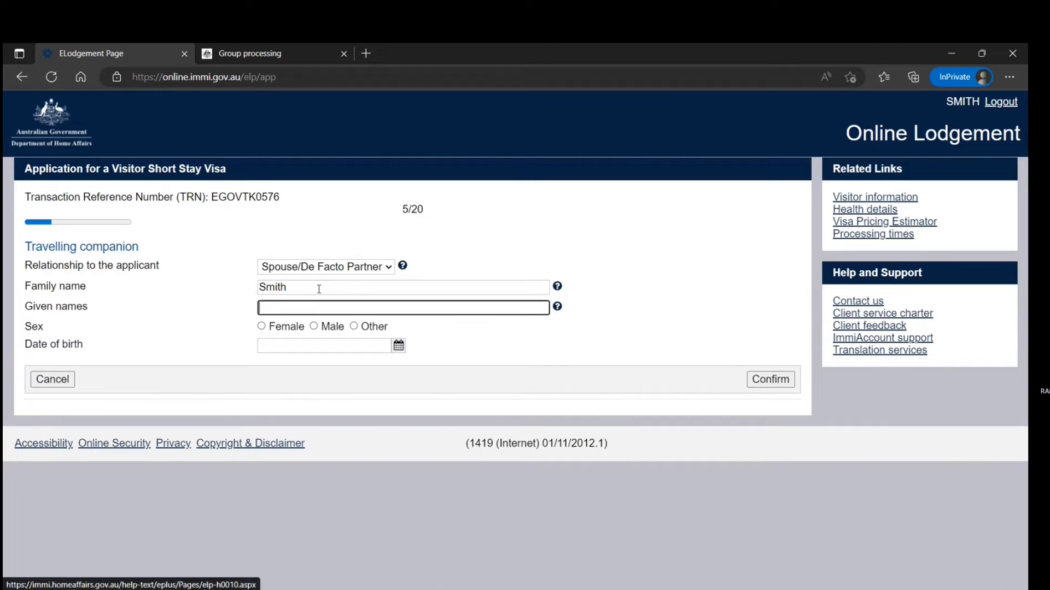
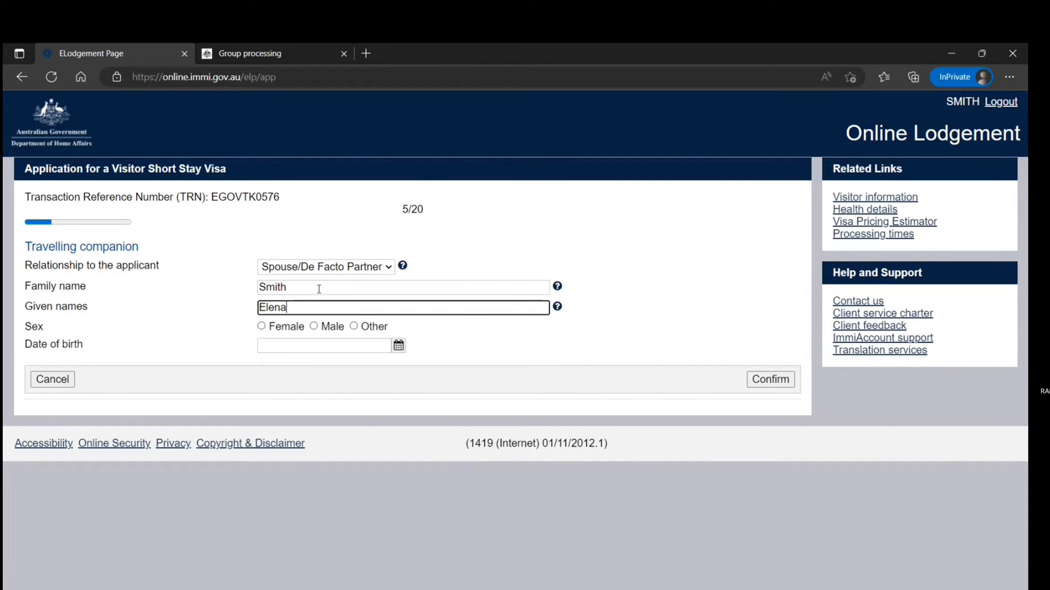
{"action": "left_click", "coordinate": [262, 326]}
{"action": "left_click", "coordinate": [398, 345]}
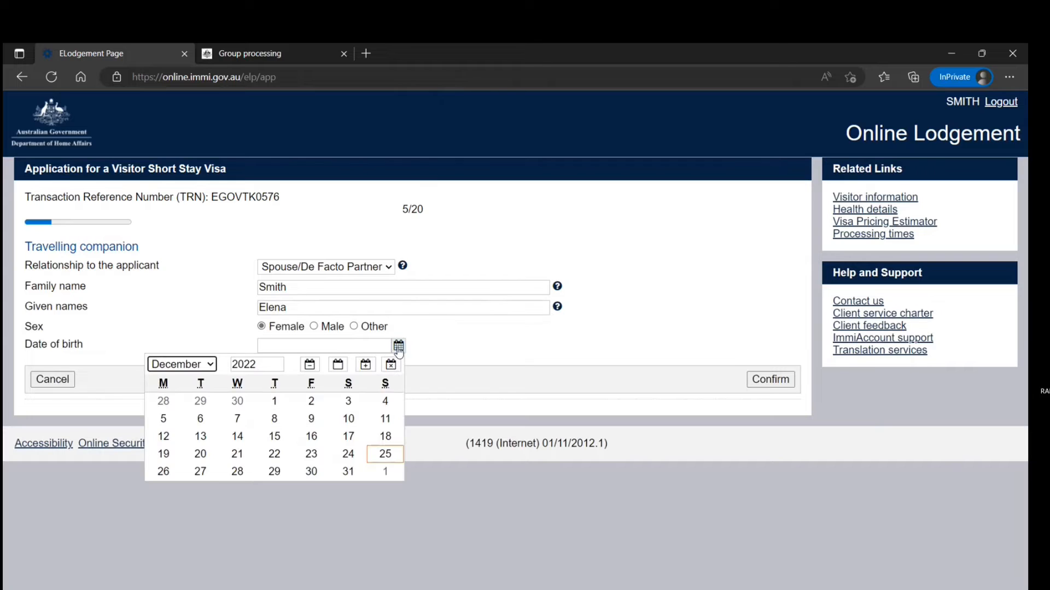
{"action": "key", "text": "Tab"}
{"action": "type", "text": "1998"}
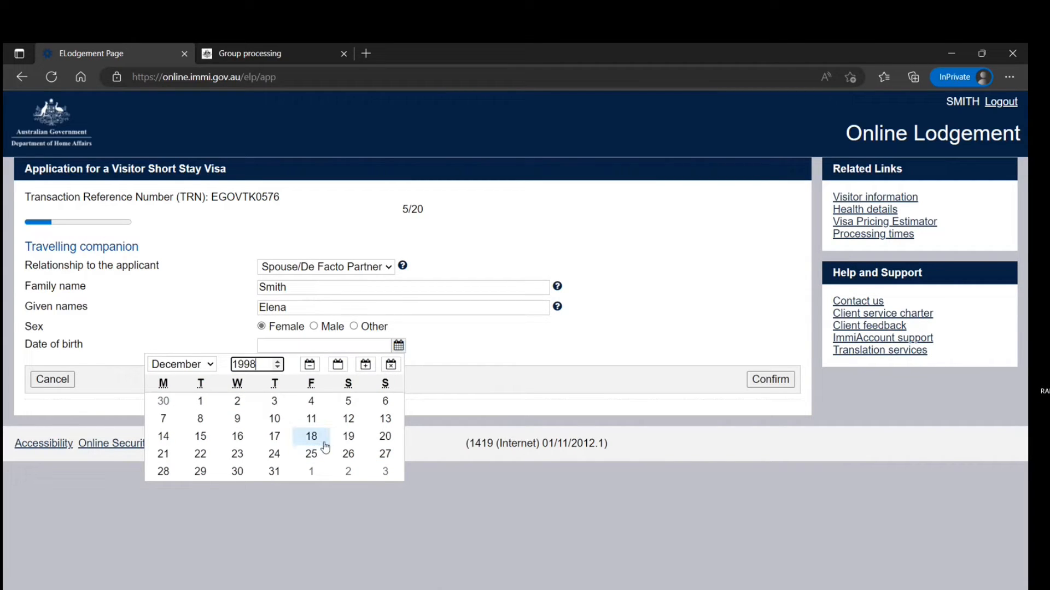
{"action": "left_click", "coordinate": [311, 436]}
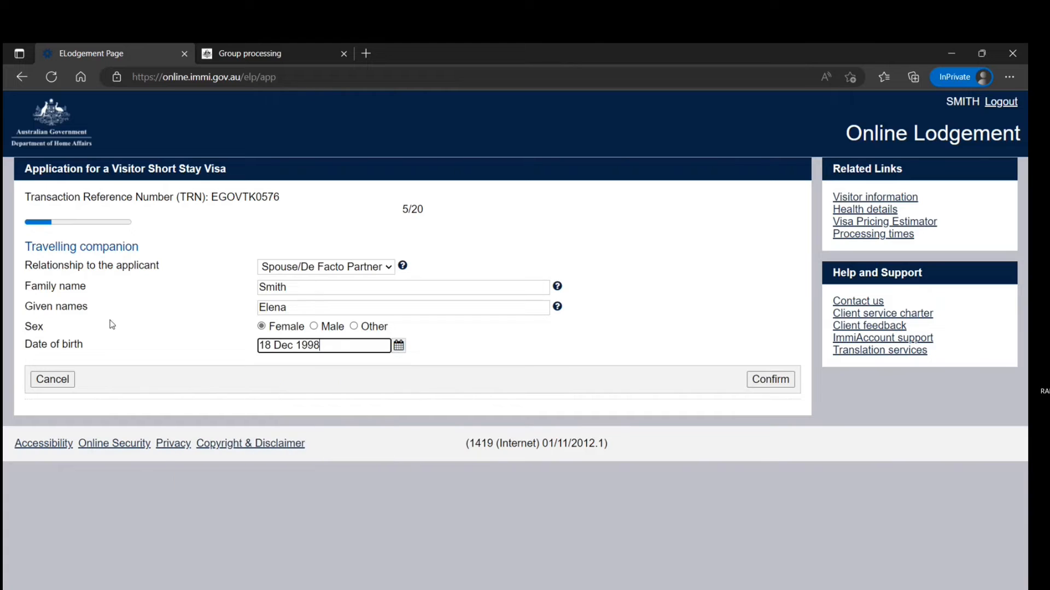
{"action": "left_click", "coordinate": [766, 381]}
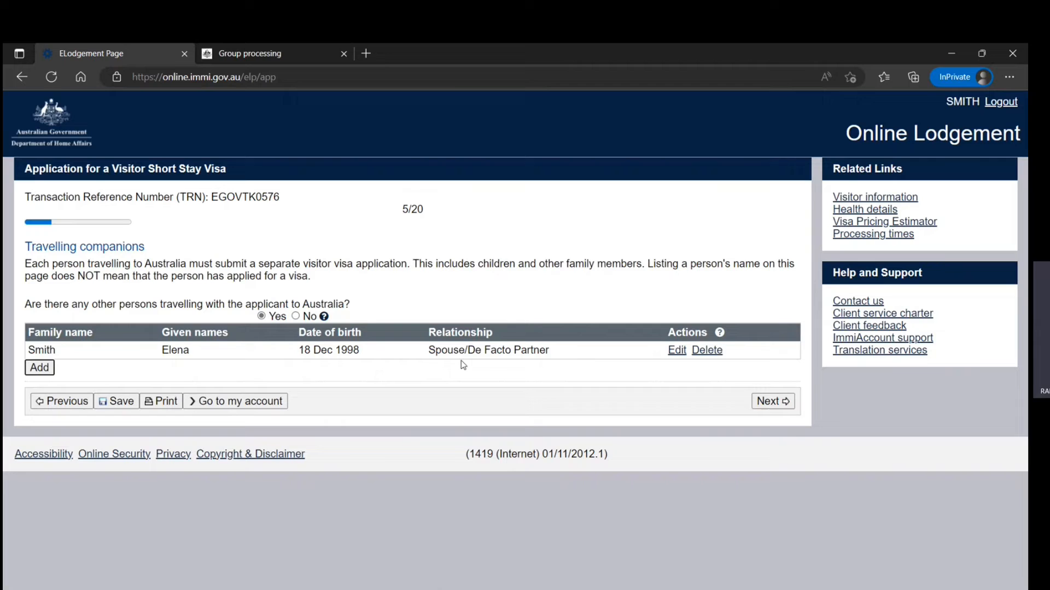
{"action": "left_click", "coordinate": [787, 402]}
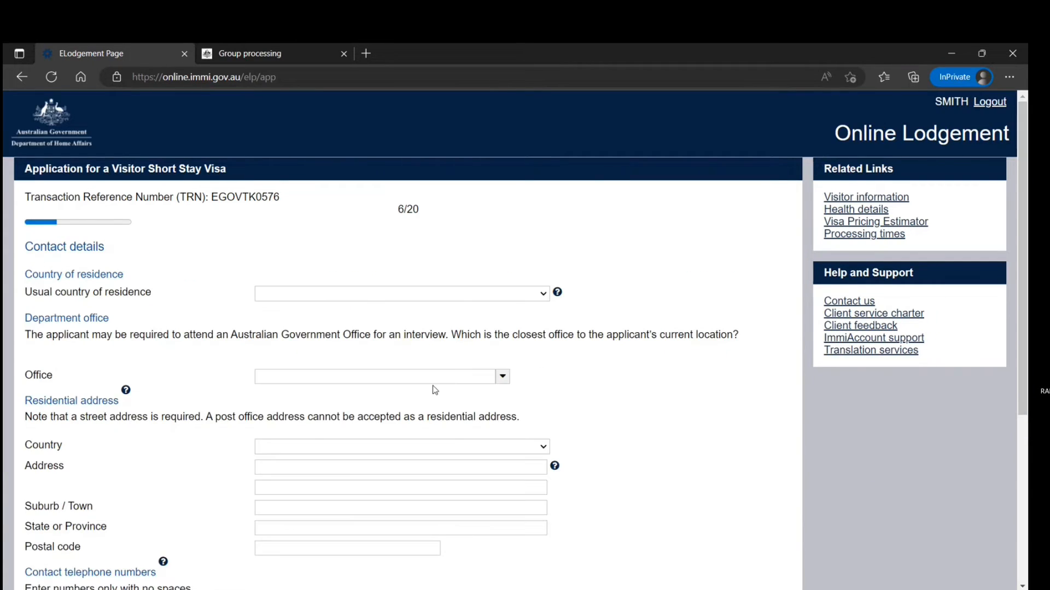
Set the usual country of residence to INDIA
{"action": "left_click", "coordinate": [469, 294]}
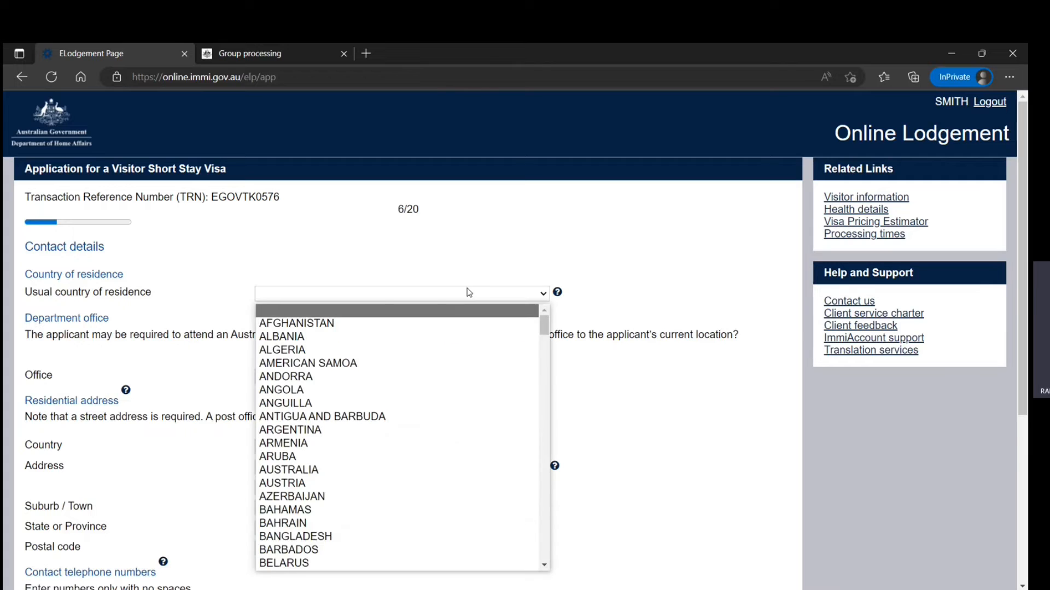
{"action": "type", "text": "india"}
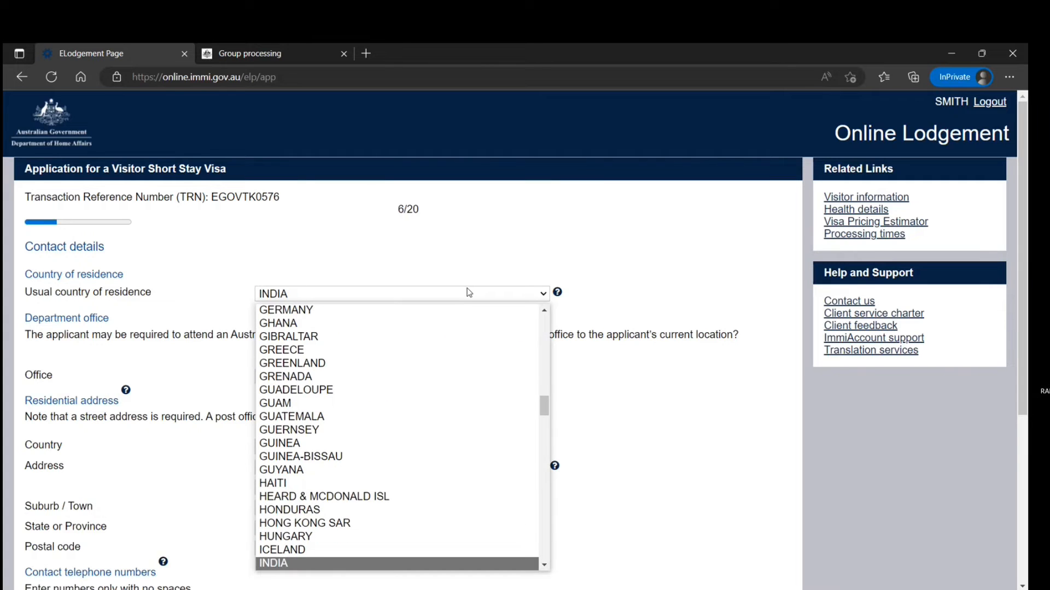
{"action": "left_click", "coordinate": [397, 568]}
{"action": "scroll", "coordinate": [365, 483], "scroll_direction": "down", "scroll_amount": 1}
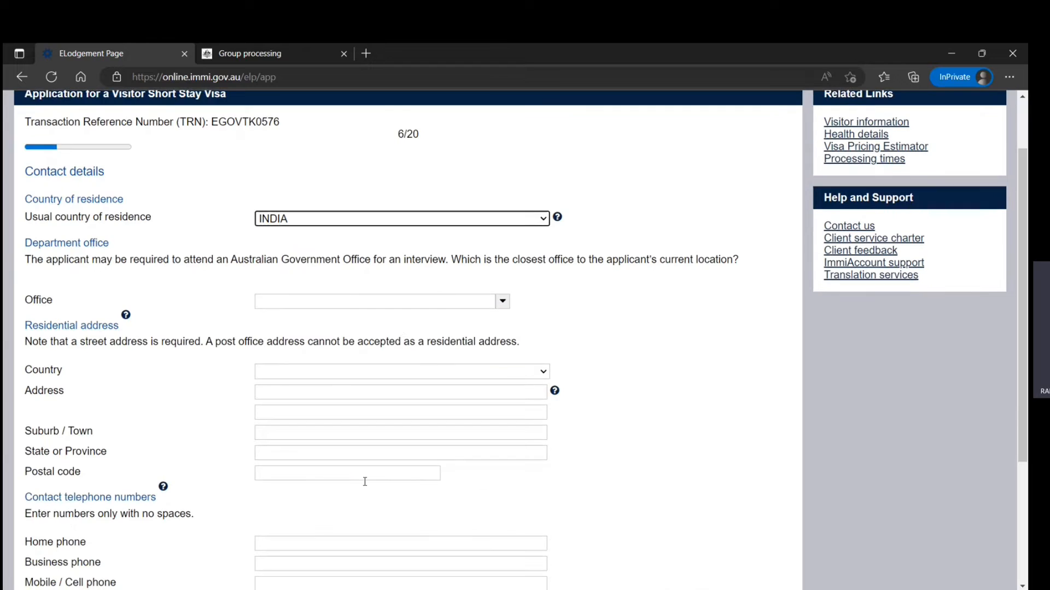
Search 'ind' in the office list and choose India, New Delhi
{"action": "left_click", "coordinate": [418, 303]}
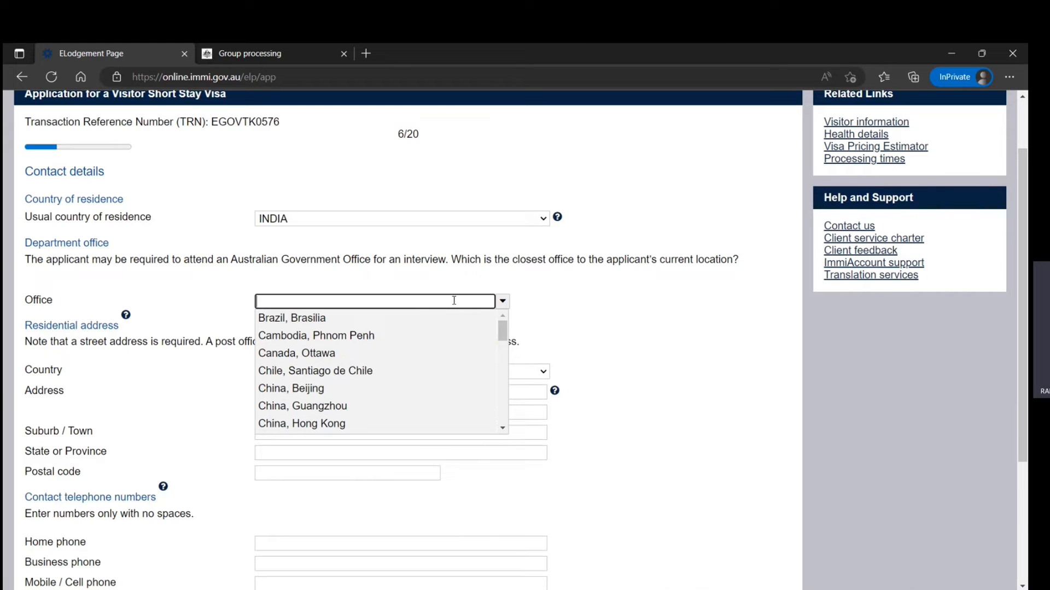
{"action": "scroll", "coordinate": [498, 392], "scroll_direction": "up", "scroll_amount": 1}
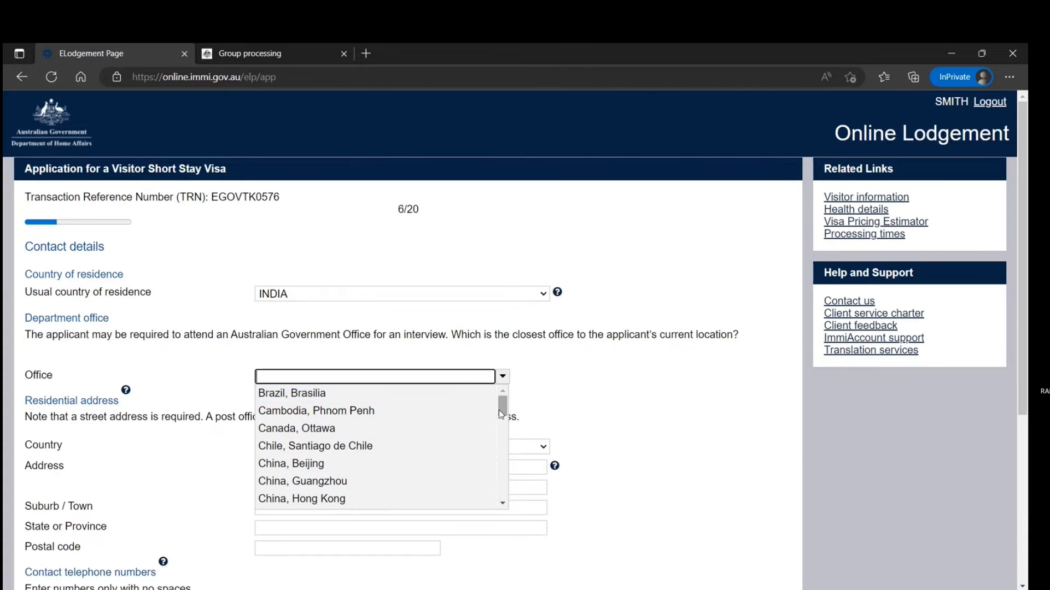
{"action": "left_click_drag", "start_coordinate": [499, 409], "coordinate": [503, 473]}
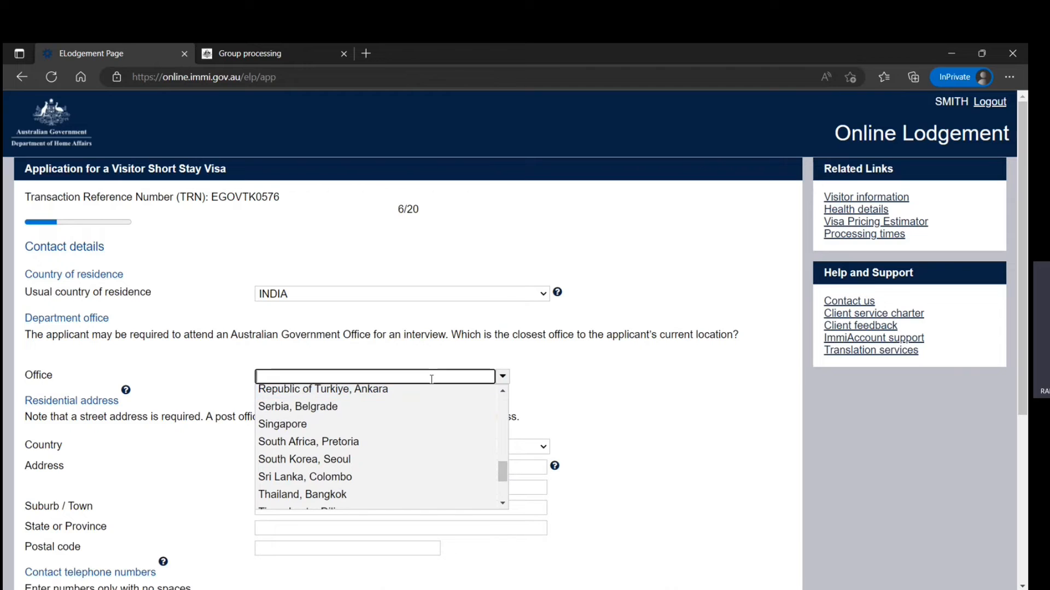
{"action": "left_click", "coordinate": [431, 376]}
{"action": "type", "text": "ind"}
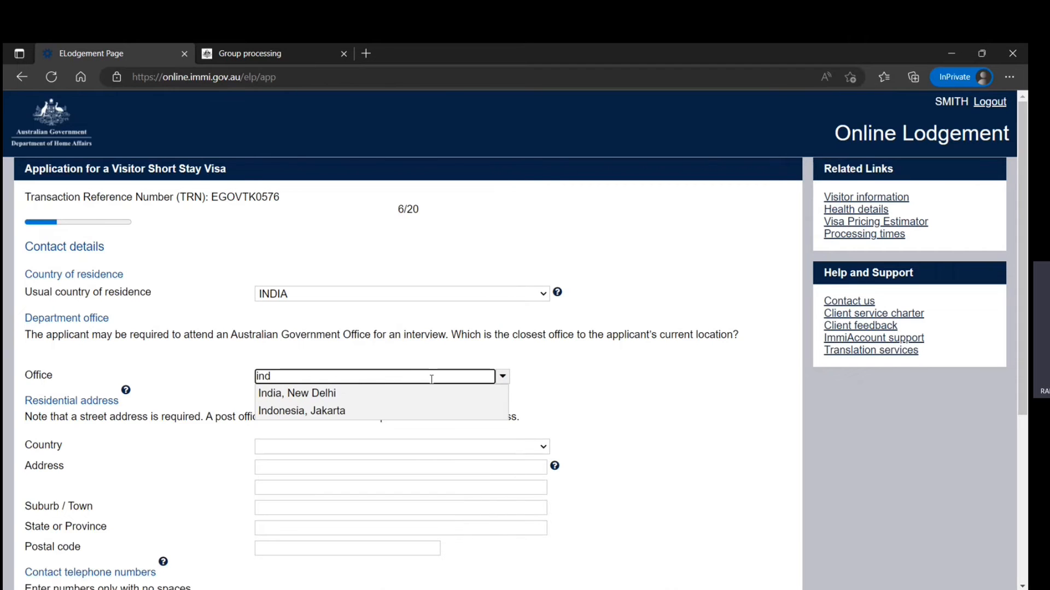
{"action": "left_click", "coordinate": [415, 394]}
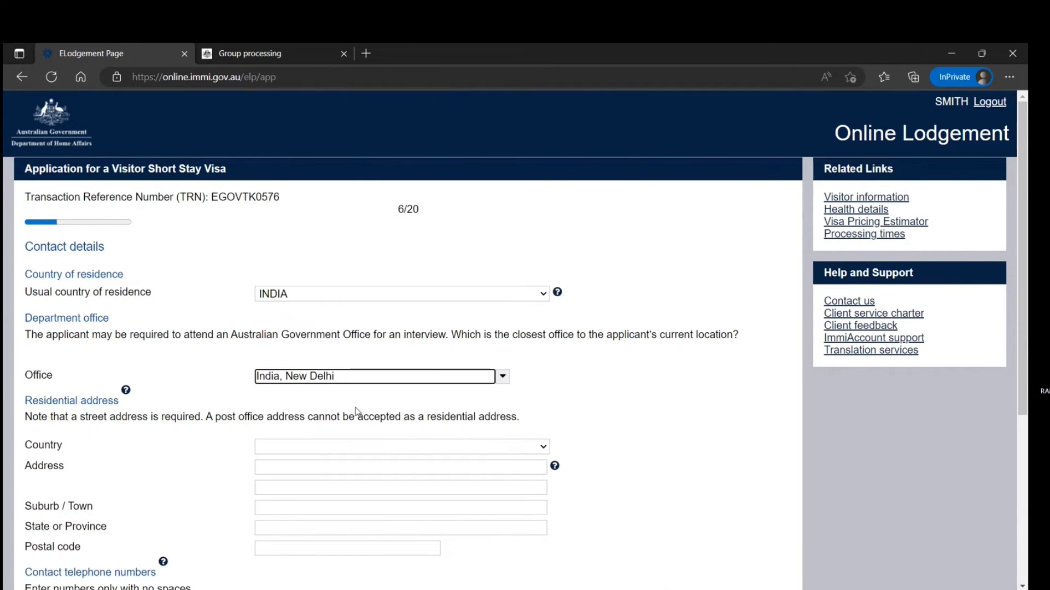
{"action": "scroll", "coordinate": [356, 412], "scroll_direction": "down", "scroll_amount": 3}
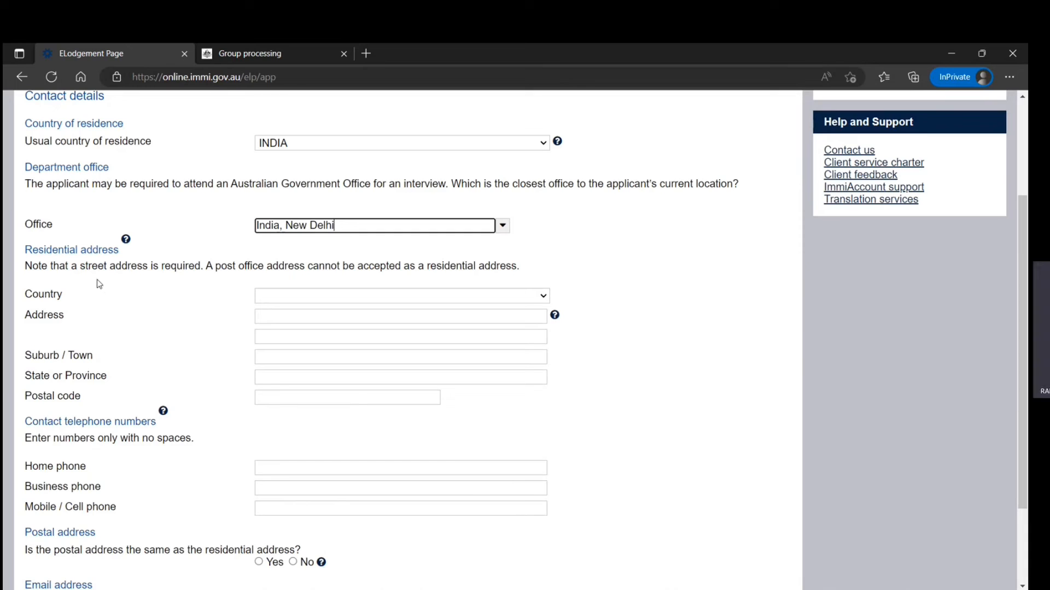
Enter the residential address in INDIA: street, suburb, state DELHI and postal code
{"action": "left_click", "coordinate": [381, 302]}
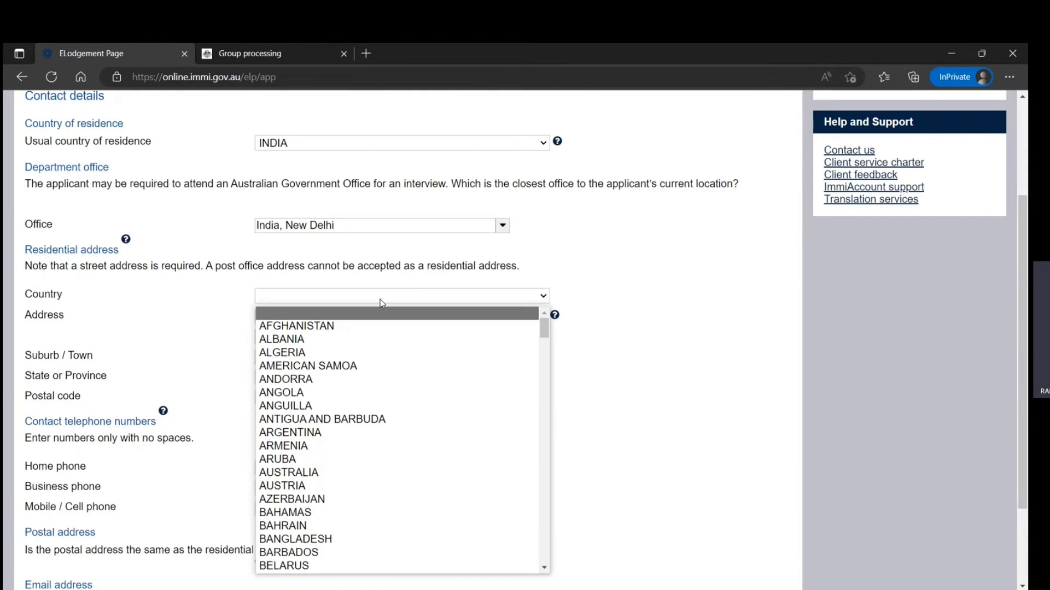
{"action": "type", "text": "india"}
{"action": "left_click", "coordinate": [273, 566]}
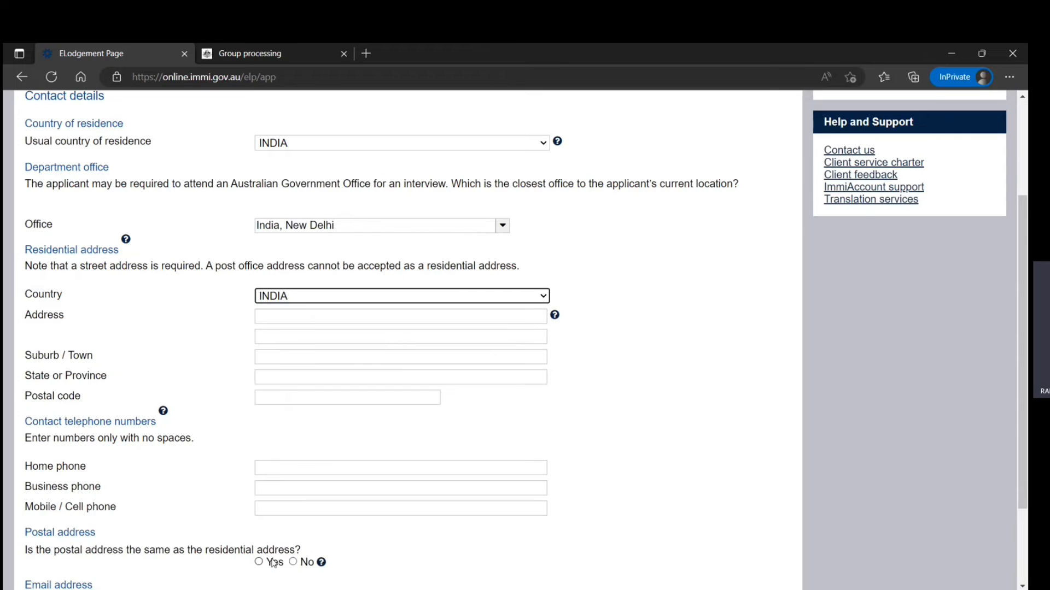
{"action": "left_click", "coordinate": [316, 317]}
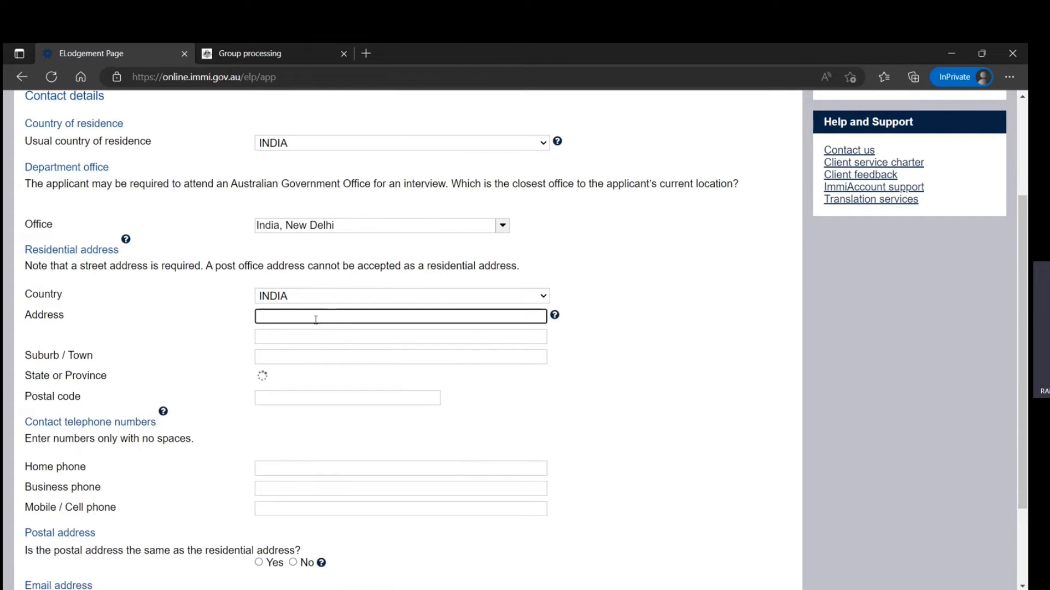
{"action": "type", "text": "1 new del"}
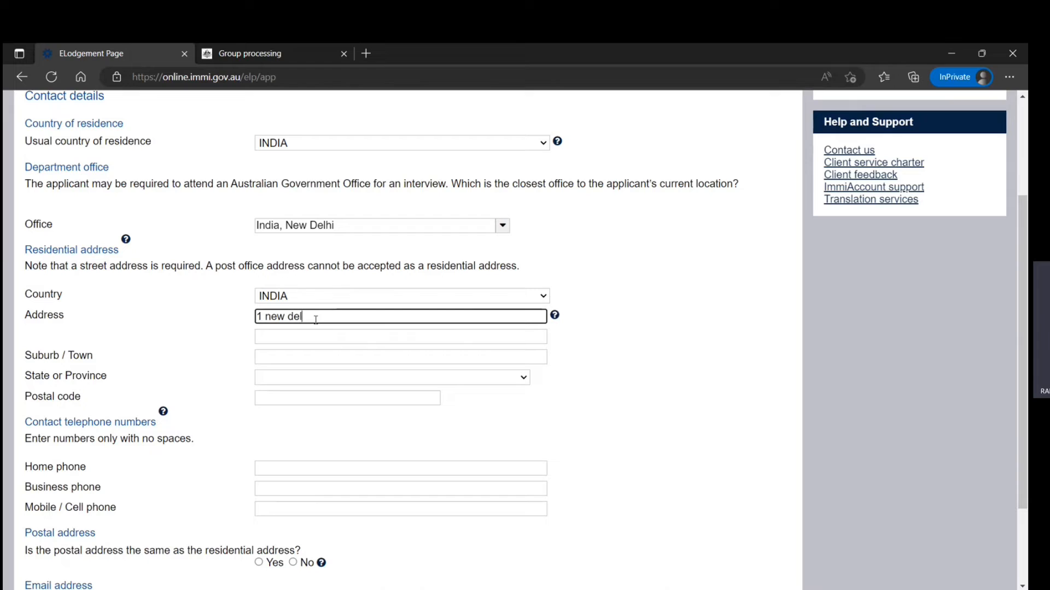
{"action": "type", "text": "hi st"}
{"action": "key", "text": "Tab"}
{"action": "key", "text": "Tab"}
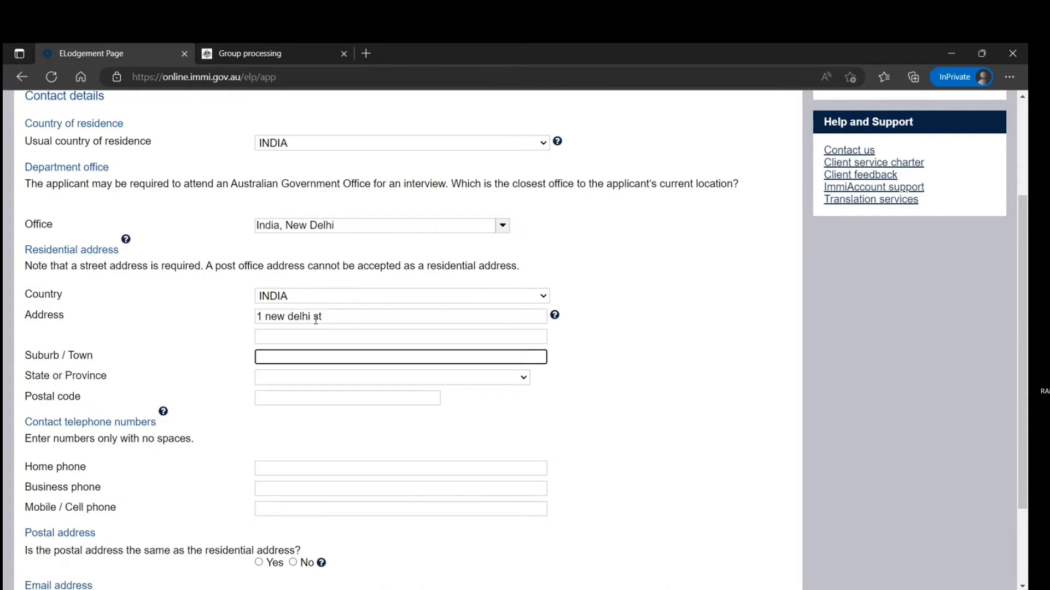
{"action": "type", "text": "new delhi"}
{"action": "key", "text": "Tab"}
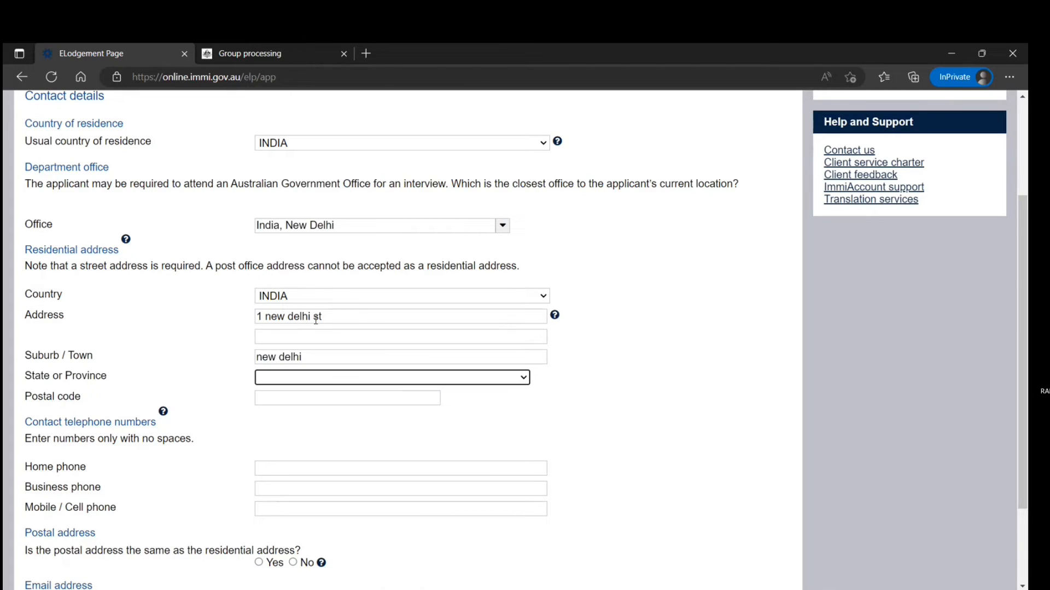
{"action": "type", "text": "del"}
{"action": "key", "text": "Tab"}
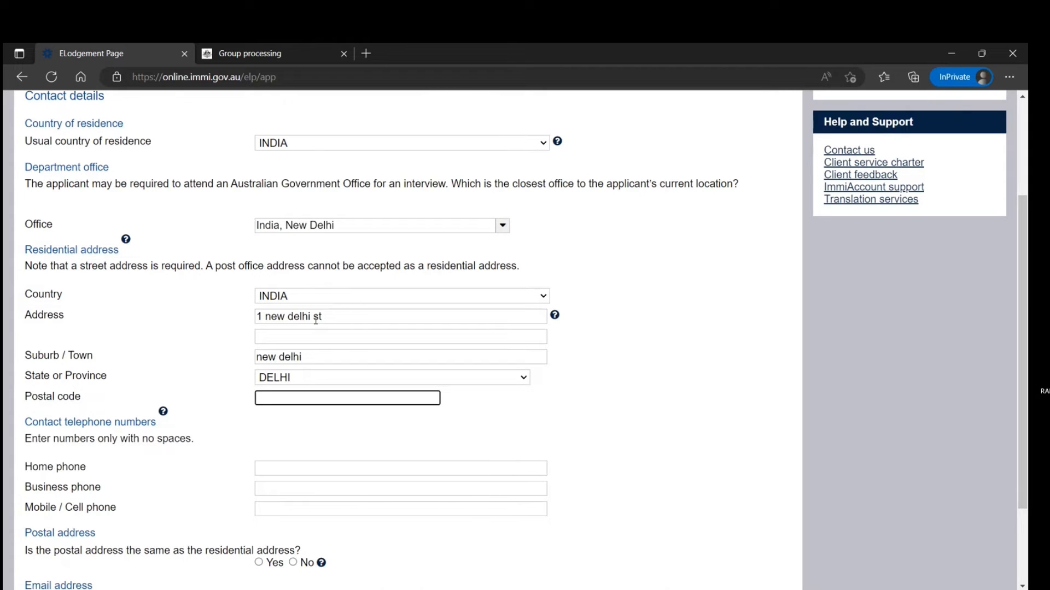
{"action": "type", "text": "898989"}
Enter the home and mobile phone numbers, confirm the postal address matches, and continue
{"action": "scroll", "coordinate": [316, 328], "scroll_direction": "down", "scroll_amount": 2}
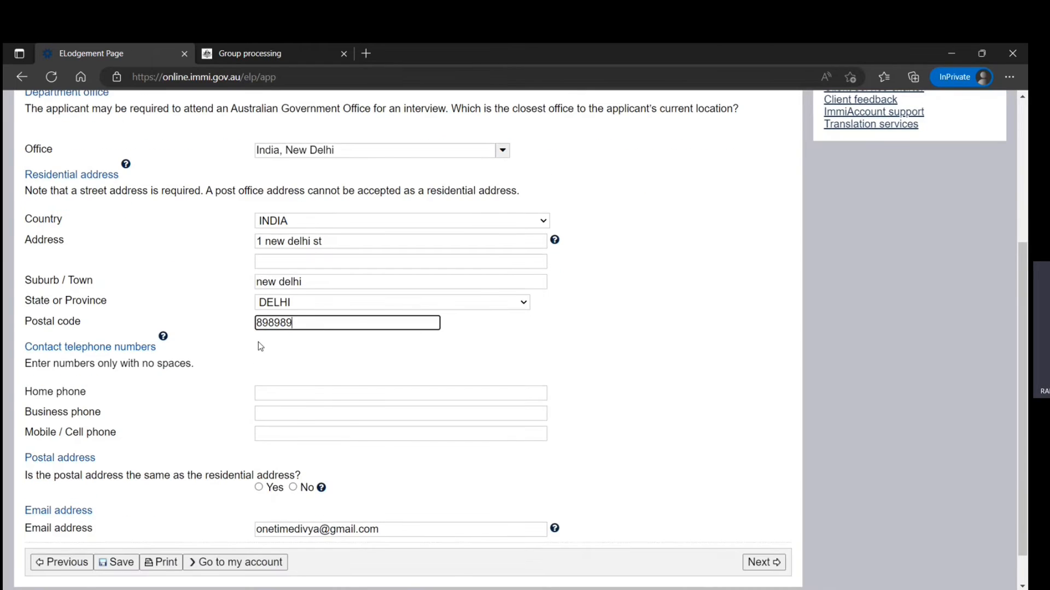
{"action": "scroll", "coordinate": [258, 345], "scroll_direction": "down", "scroll_amount": 1}
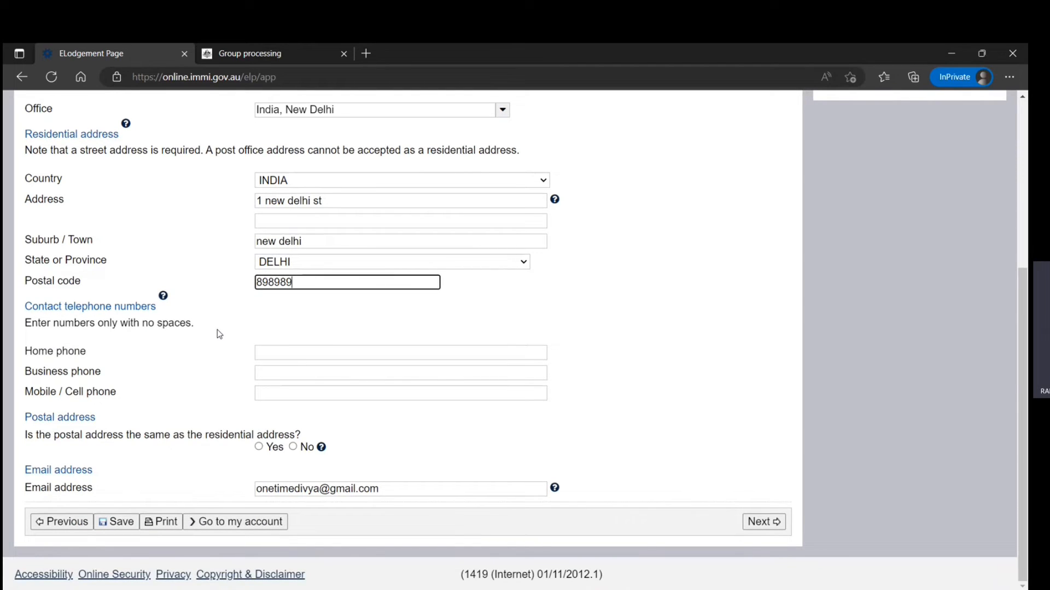
{"action": "left_click", "coordinate": [279, 360]}
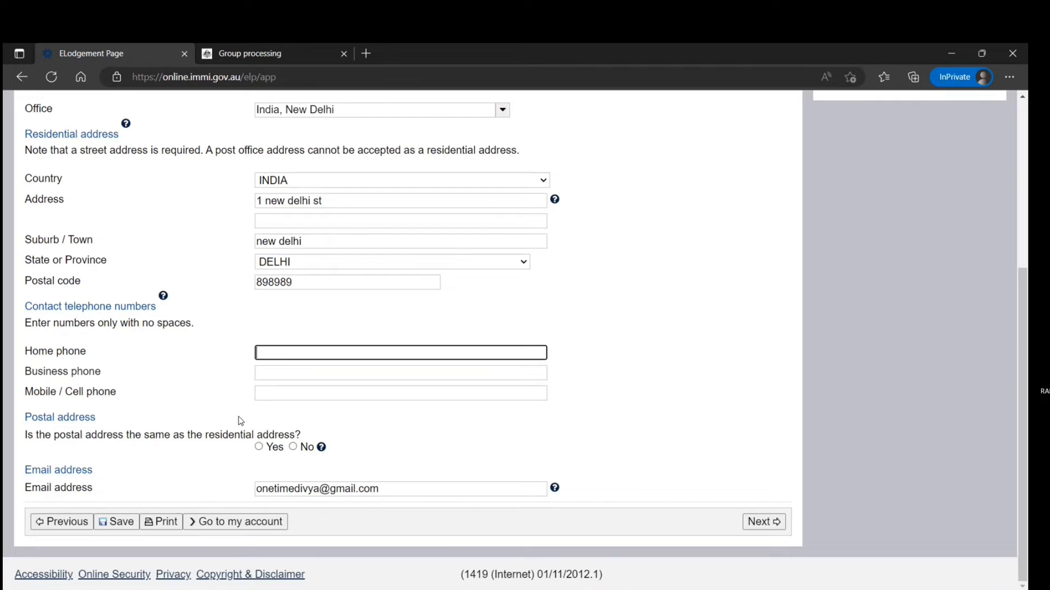
{"action": "type", "text": "8989898989"}
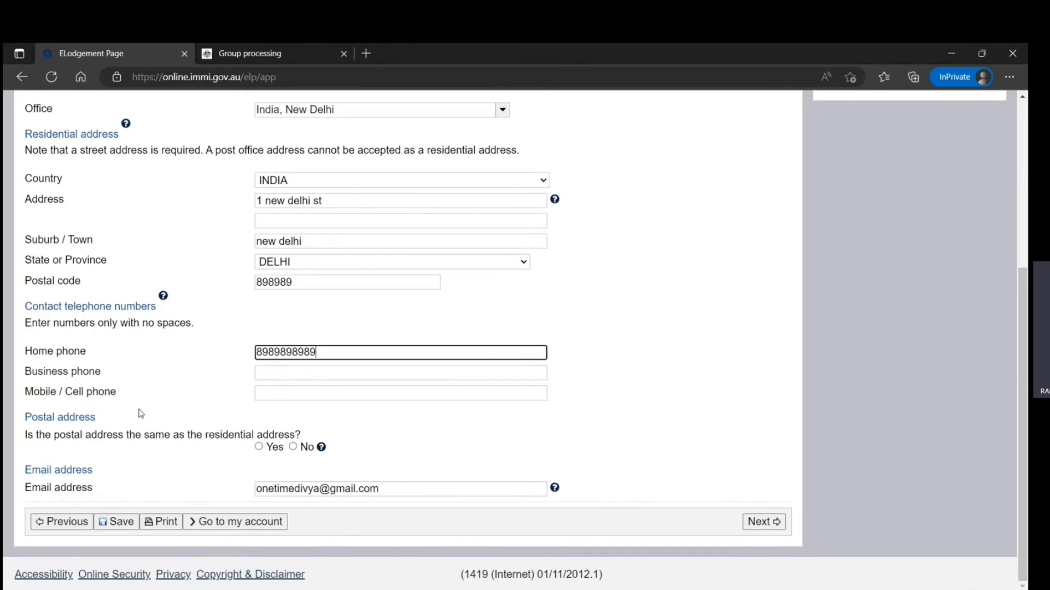
{"action": "left_click", "coordinate": [288, 394]}
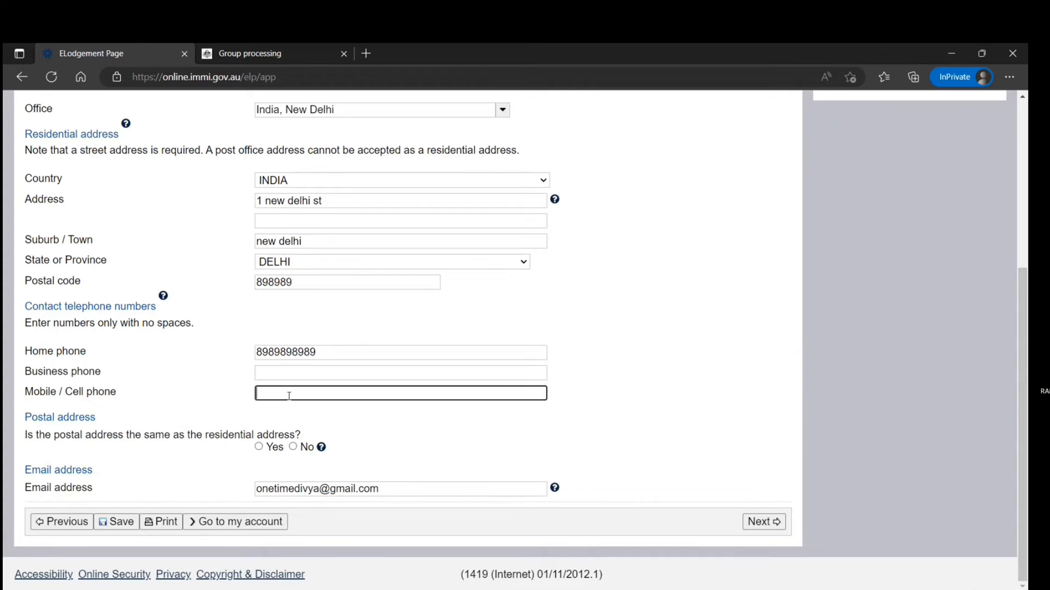
{"action": "type", "text": "9898989898"}
{"action": "left_click", "coordinate": [259, 447]}
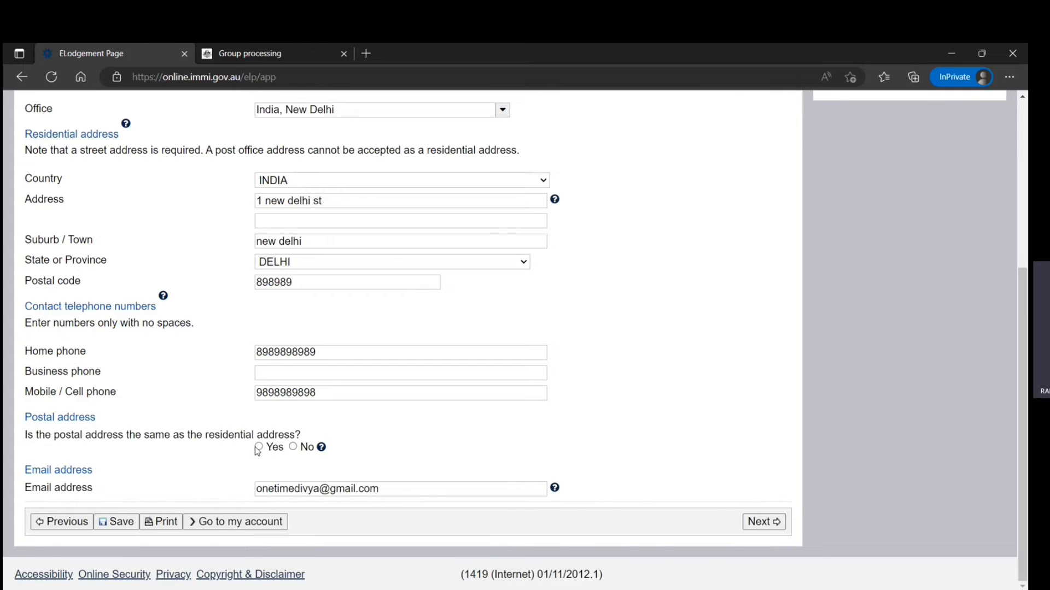
{"action": "left_click", "coordinate": [759, 524]}
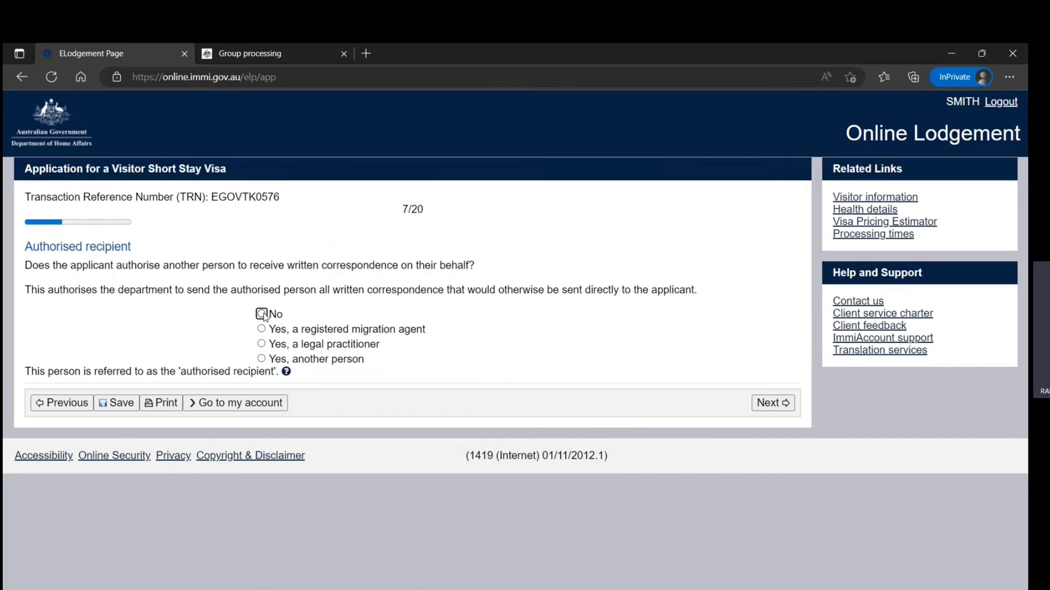
Answer No to an authorised recipient and No to non-travelling family members
{"action": "left_click", "coordinate": [300, 316]}
{"action": "scroll", "coordinate": [520, 386], "scroll_direction": "down", "scroll_amount": 1}
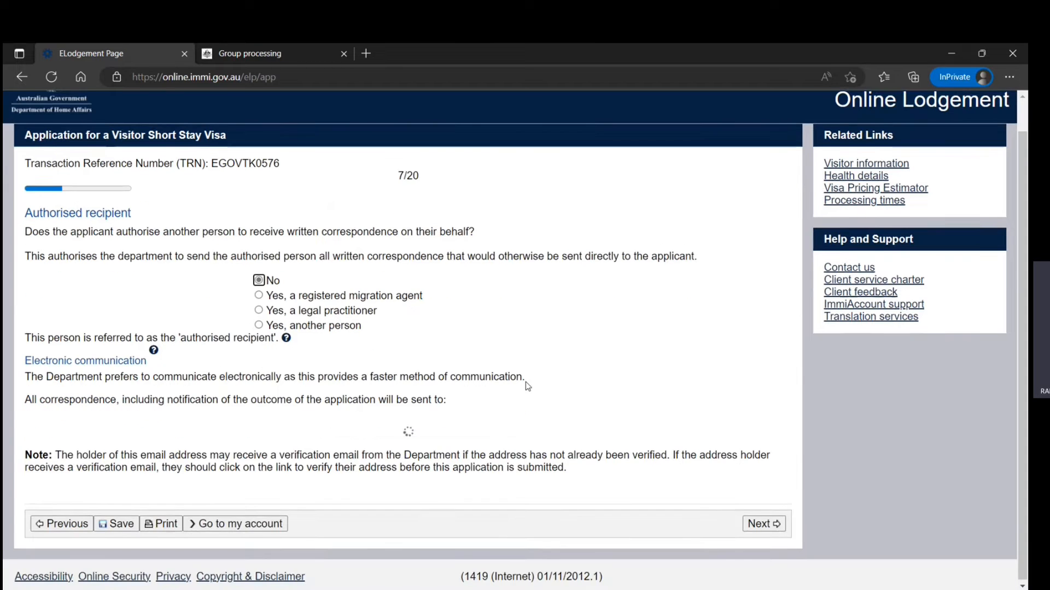
{"action": "scroll", "coordinate": [458, 391], "scroll_direction": "up", "scroll_amount": 1}
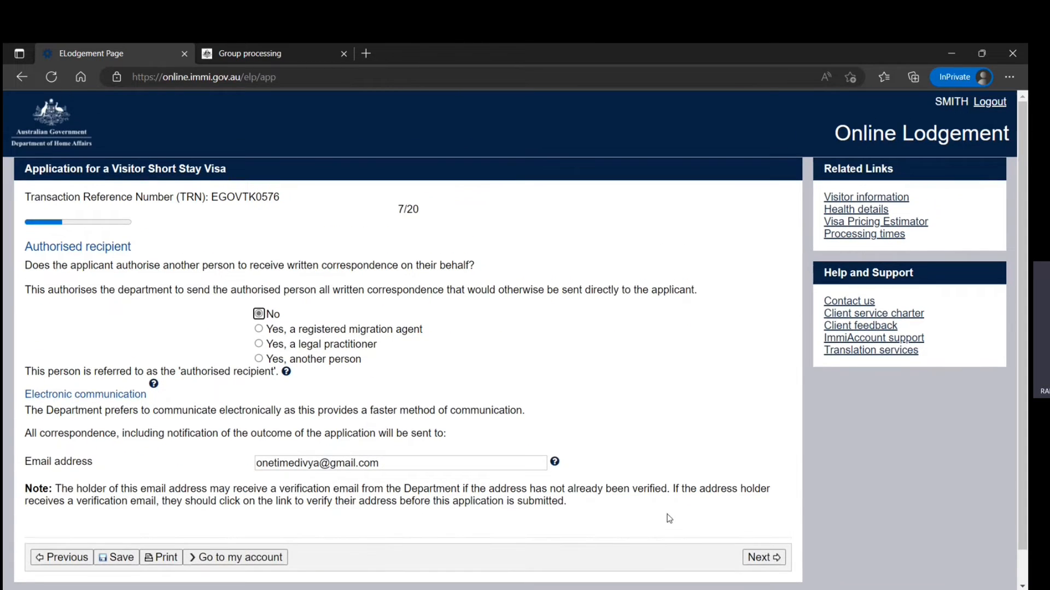
{"action": "left_click", "coordinate": [760, 558]}
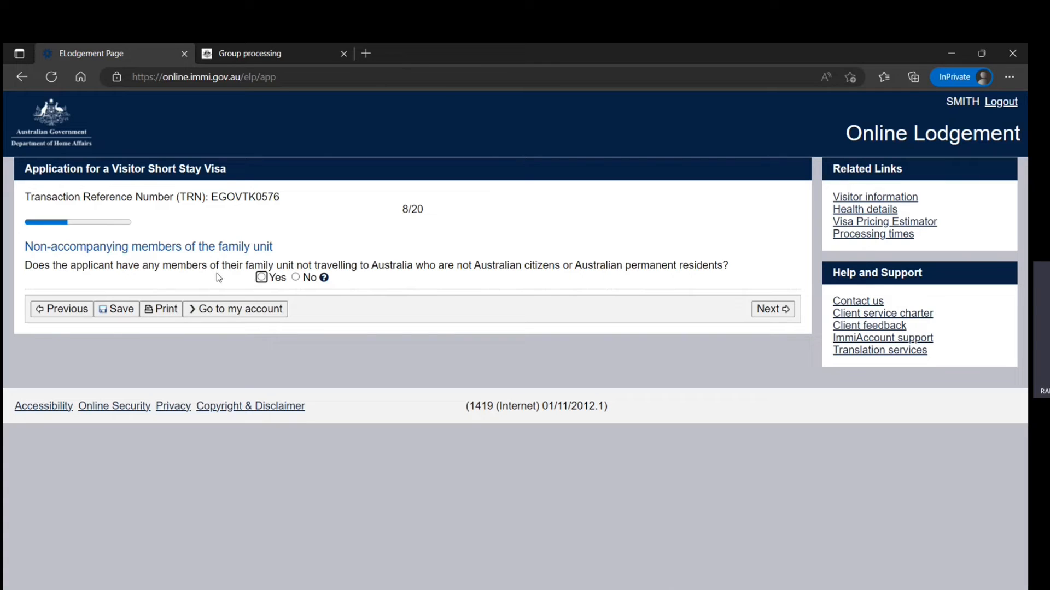
{"action": "left_click", "coordinate": [299, 279]}
{"action": "left_click", "coordinate": [772, 309]}
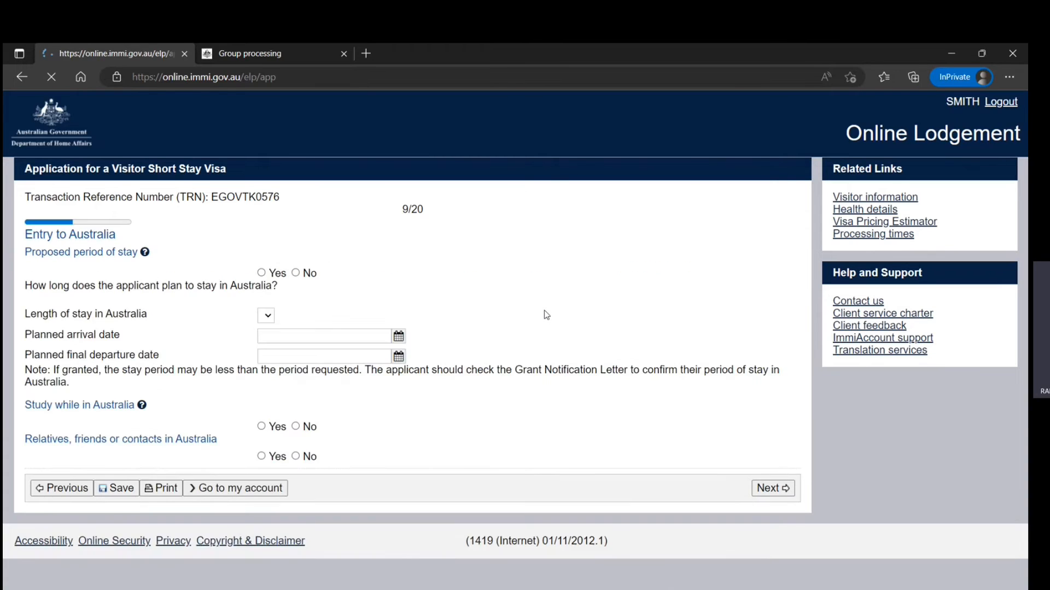
Answer No to multiple entry and choose a stay of Up to 3 months
{"action": "scroll", "coordinate": [520, 312], "scroll_direction": "down", "scroll_amount": 1}
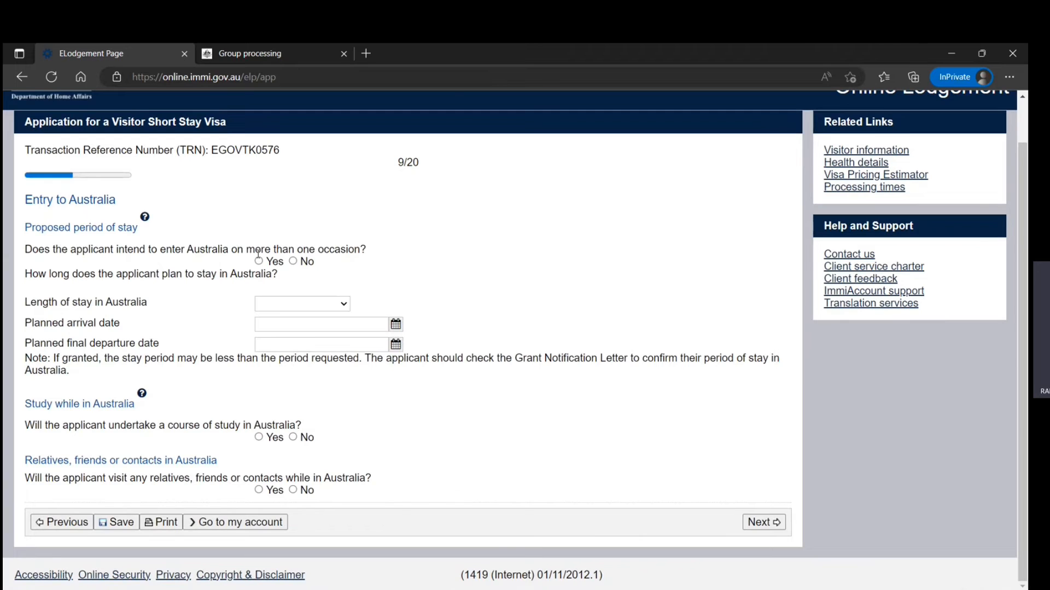
{"action": "left_click", "coordinate": [293, 263]}
{"action": "left_click", "coordinate": [340, 308]}
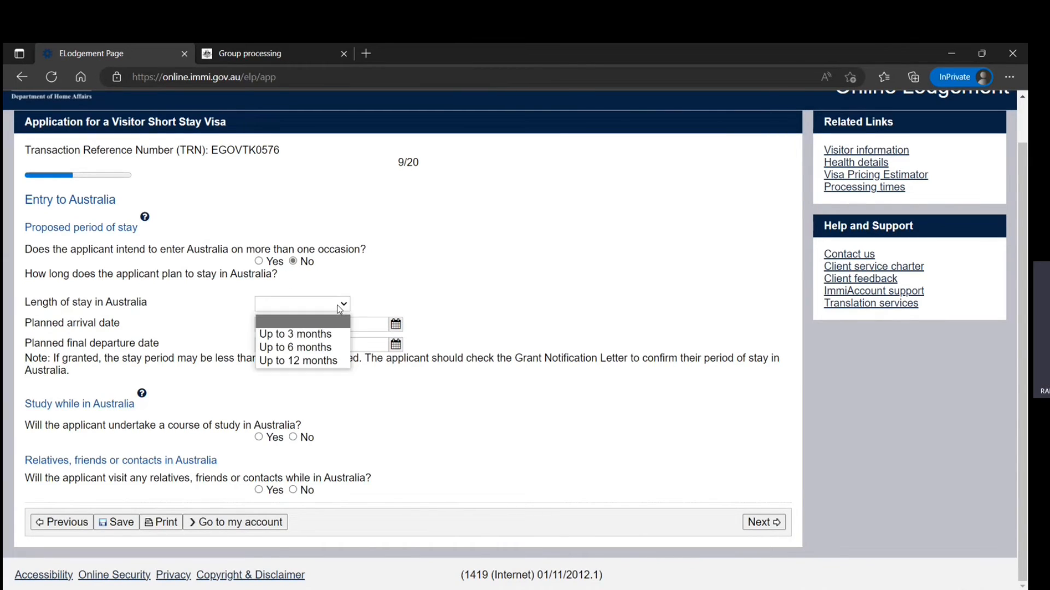
{"action": "left_click", "coordinate": [295, 334]}
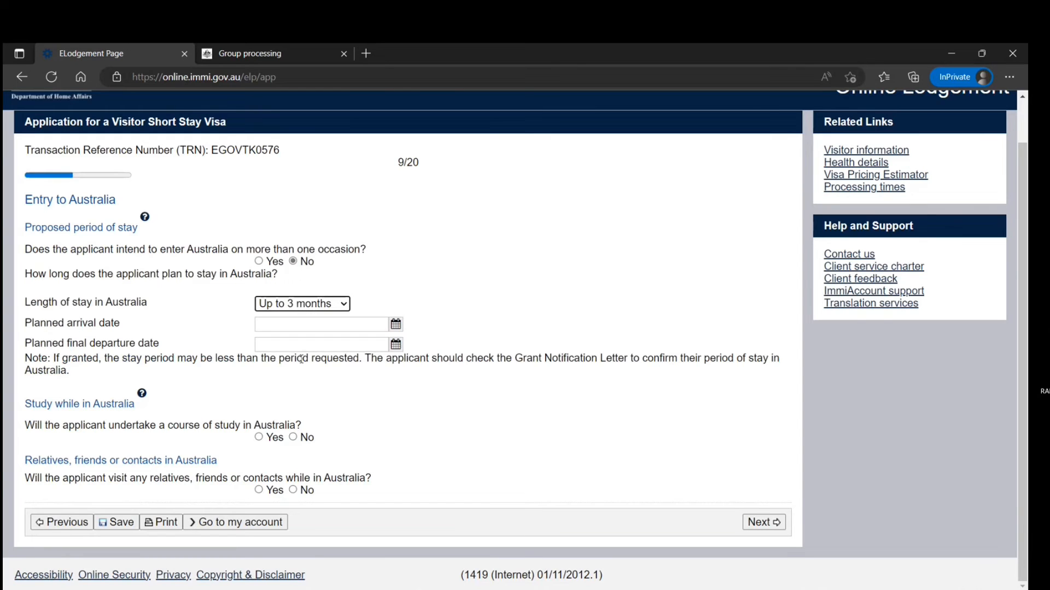
Set the planned arrival to 31 Jan 2023 and departure to 28 Feb 2023
{"action": "left_click", "coordinate": [396, 327]}
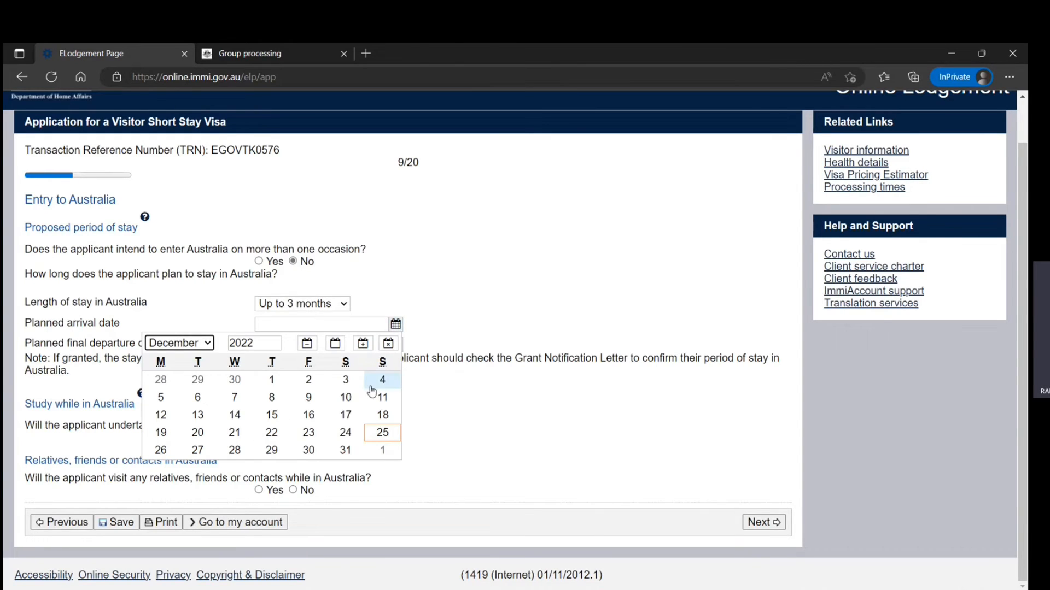
{"action": "left_click", "coordinate": [208, 344]}
{"action": "left_click", "coordinate": [191, 363]}
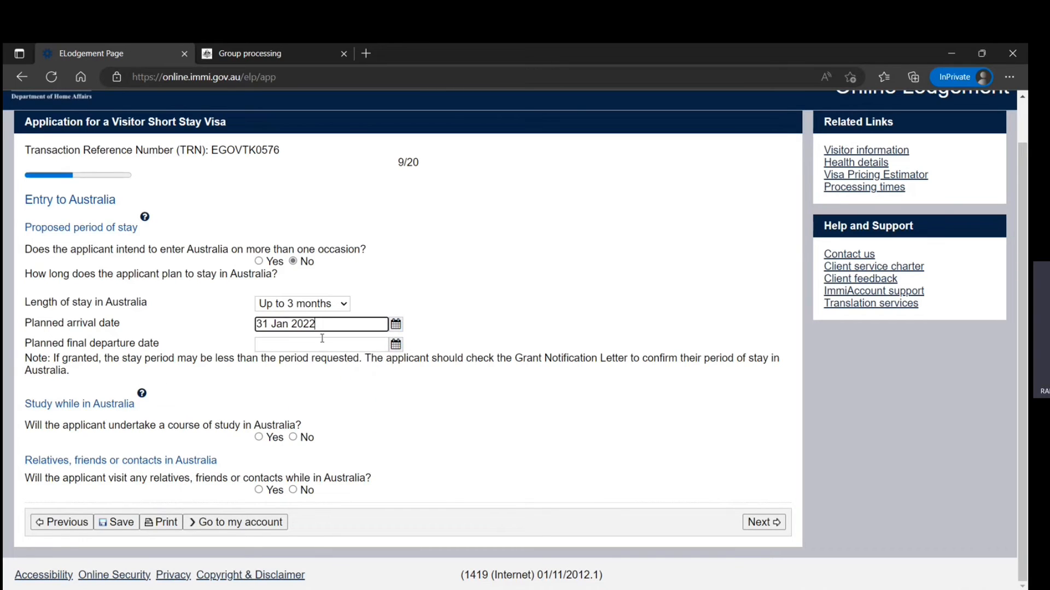
{"action": "left_click", "coordinate": [396, 344]}
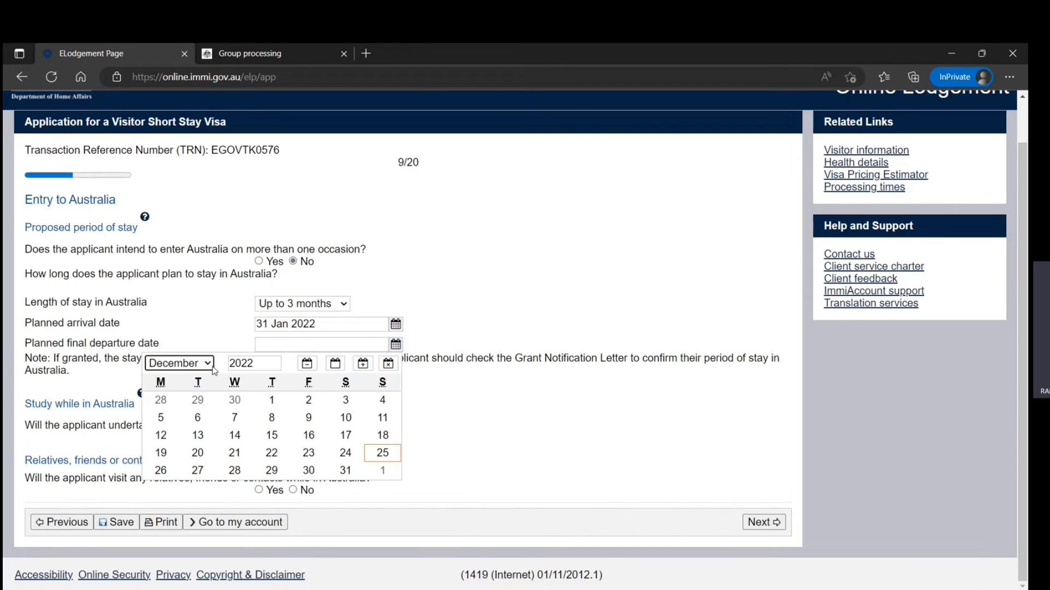
{"action": "left_click", "coordinate": [205, 372]}
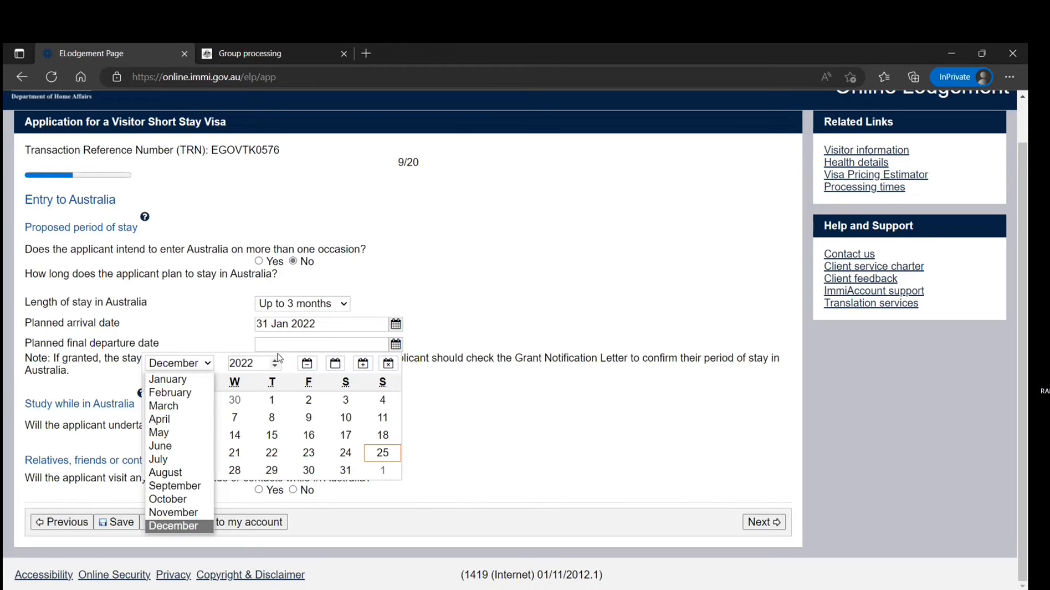
{"action": "left_click", "coordinate": [382, 331]}
{"action": "left_click", "coordinate": [395, 328]}
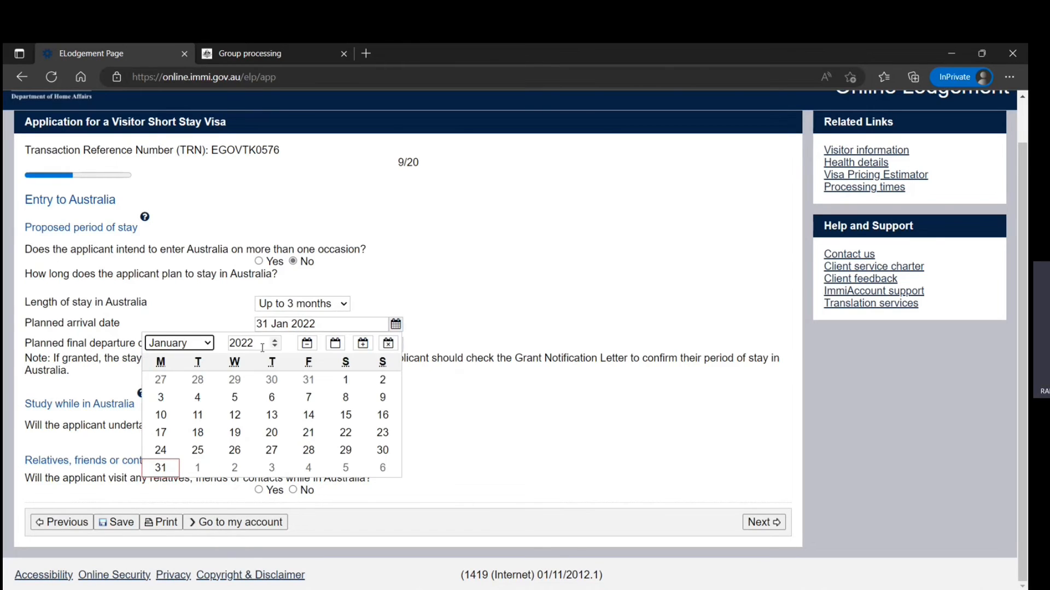
{"action": "left_click", "coordinate": [275, 340]}
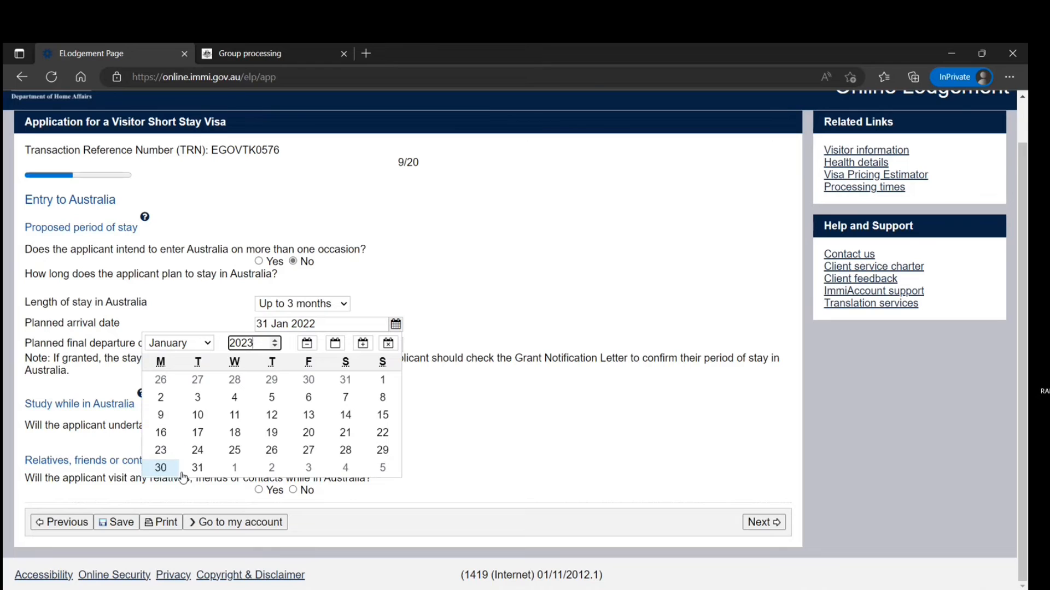
{"action": "left_click", "coordinate": [196, 470]}
{"action": "left_click", "coordinate": [345, 347]}
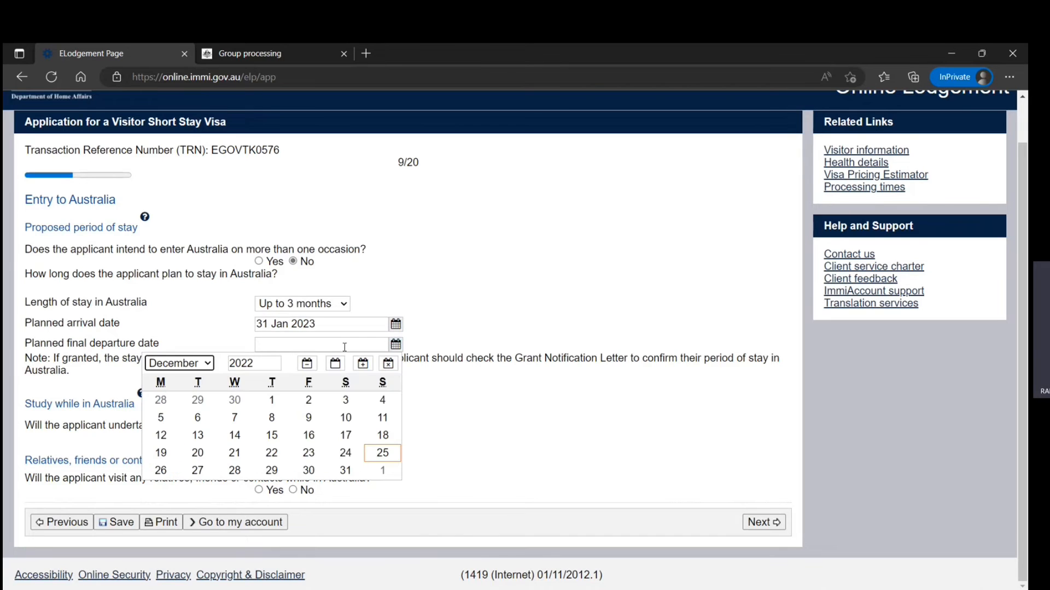
{"action": "left_click", "coordinate": [210, 365]}
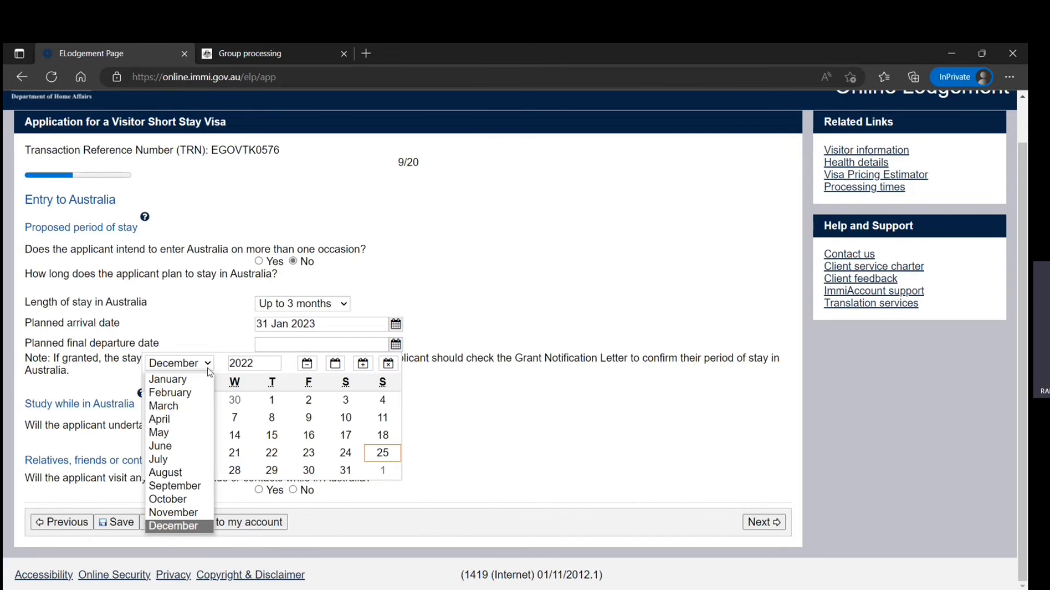
{"action": "left_click", "coordinate": [190, 393]}
{"action": "left_click", "coordinate": [275, 360]}
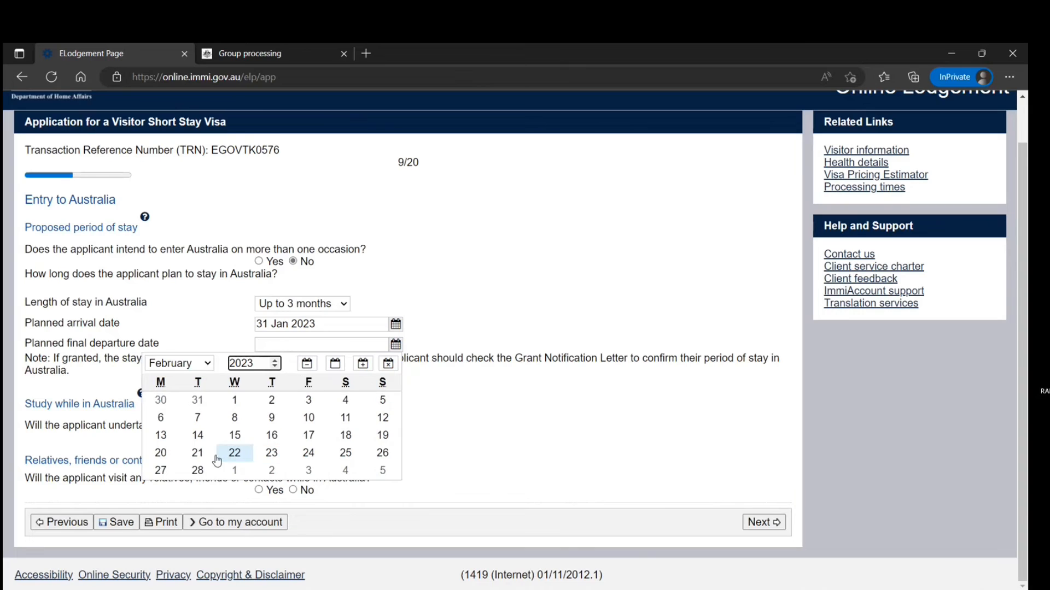
{"action": "left_click", "coordinate": [198, 470]}
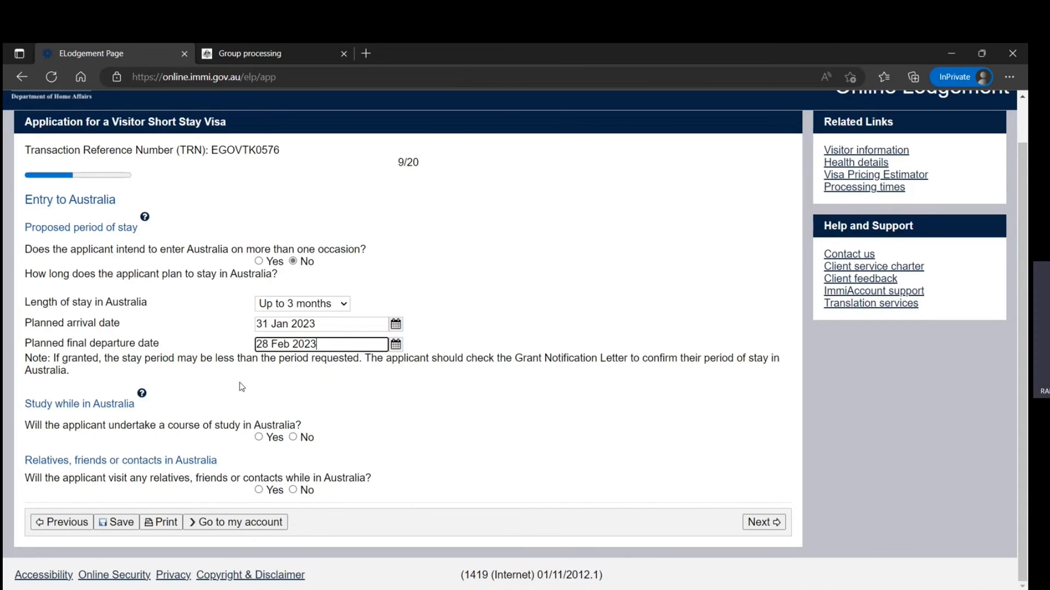
Answer No to studying and No to visiting relatives or friends, then continue
{"action": "left_click", "coordinate": [296, 437]}
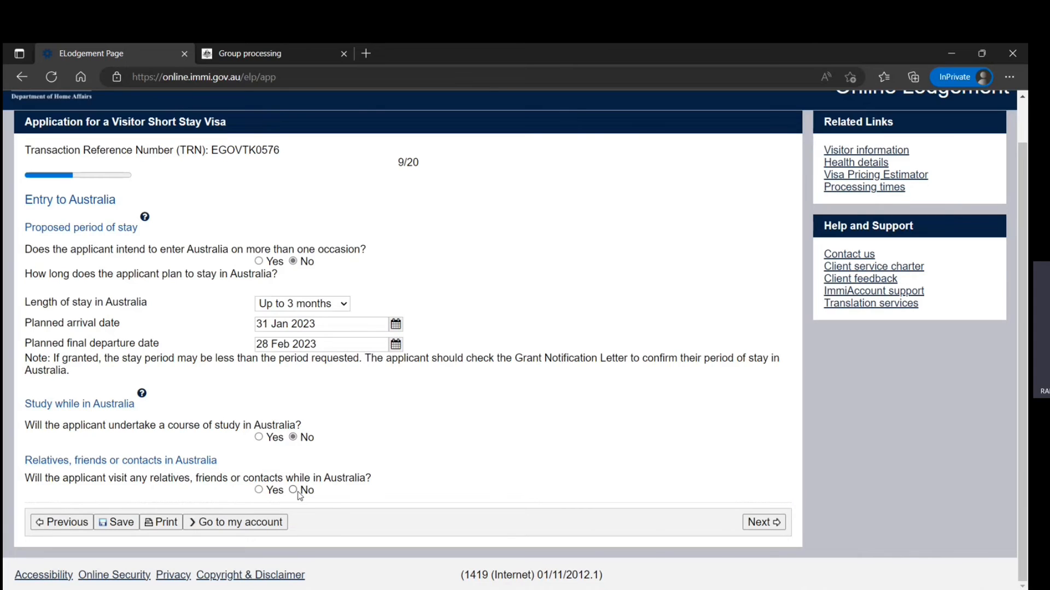
{"action": "left_click", "coordinate": [295, 491]}
{"action": "left_click", "coordinate": [764, 522]}
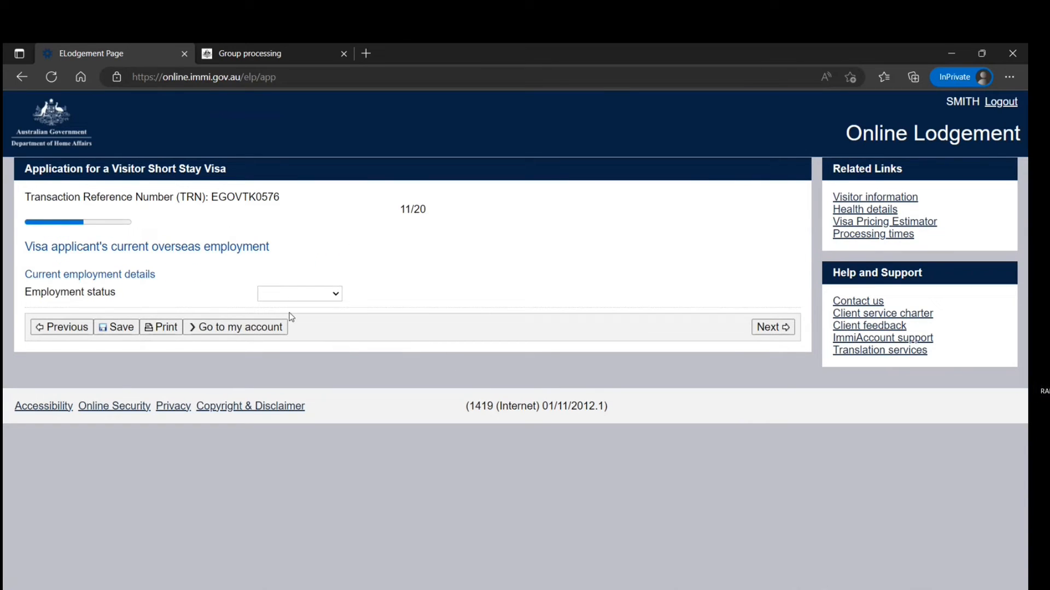
After trying Employed and Self employed, set employment status to Unemployed and submit
{"action": "left_click", "coordinate": [313, 295]}
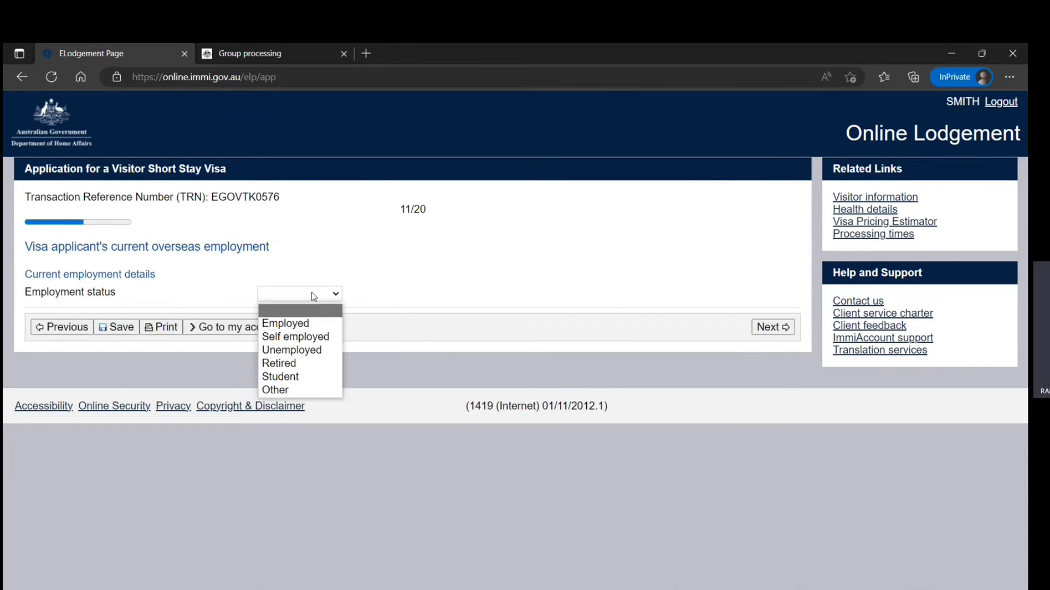
{"action": "left_click", "coordinate": [304, 324]}
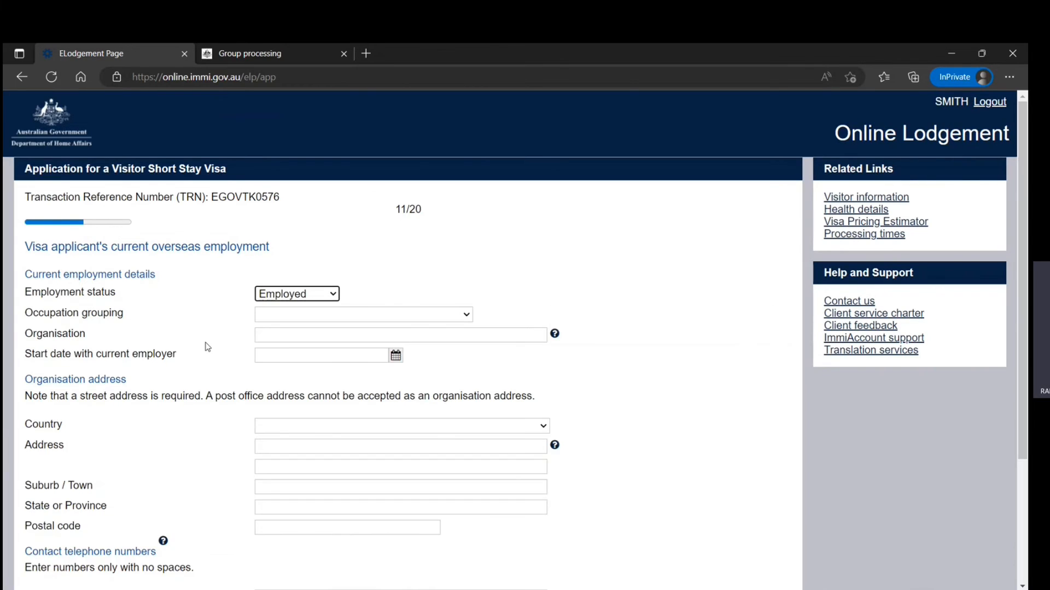
{"action": "left_click", "coordinate": [303, 314]}
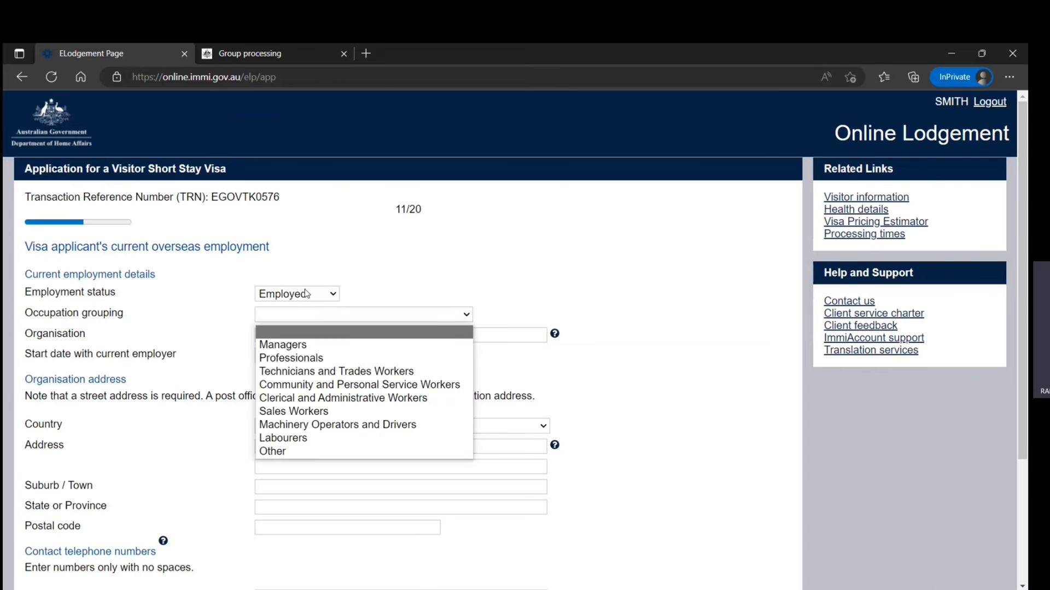
{"action": "left_click", "coordinate": [306, 294]}
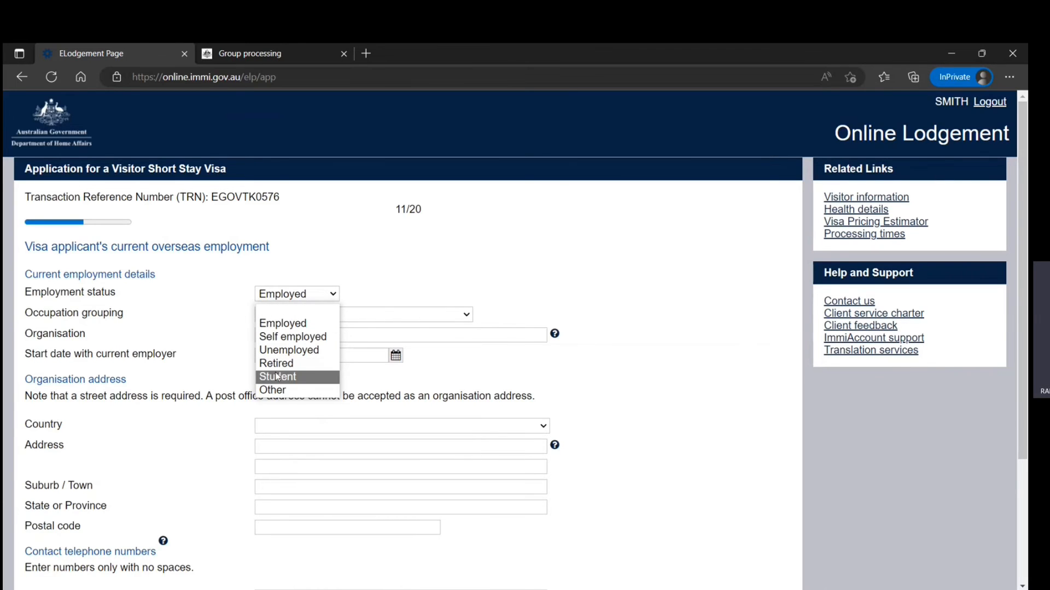
{"action": "left_click", "coordinate": [278, 350]}
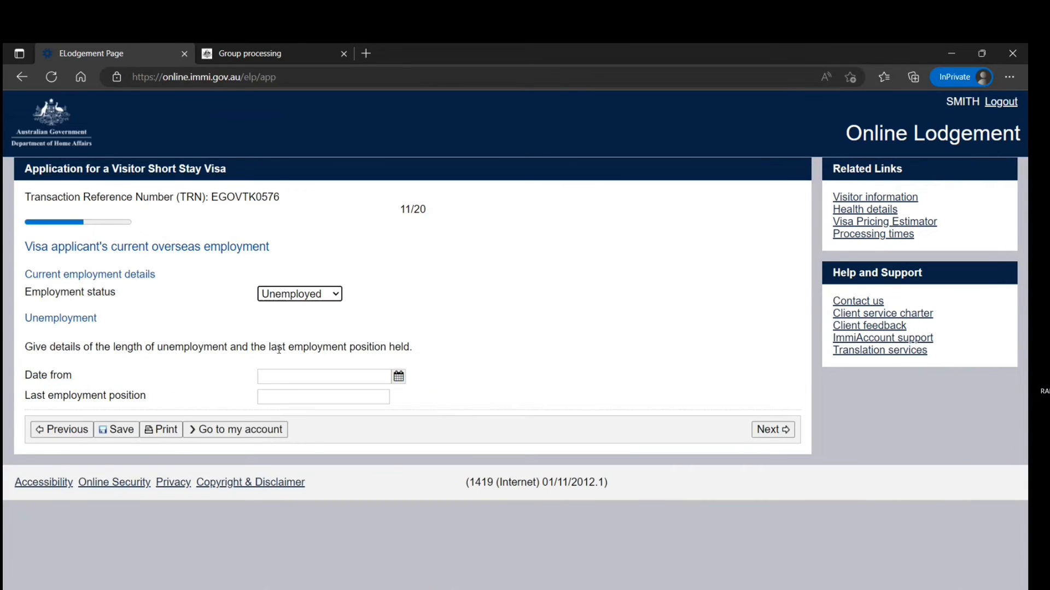
{"action": "left_click", "coordinate": [320, 295]}
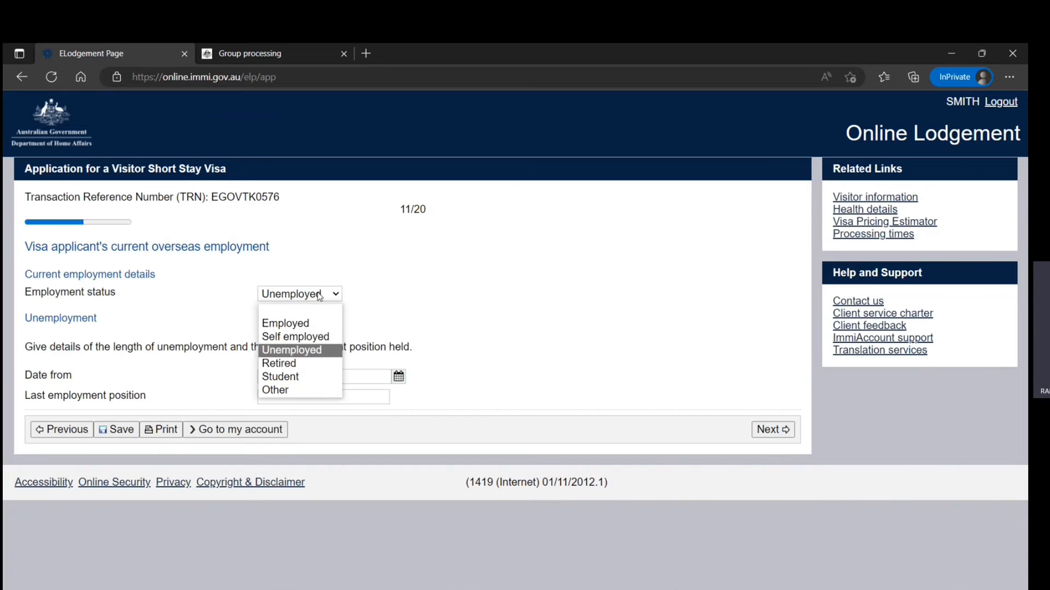
{"action": "left_click", "coordinate": [288, 337]}
{"action": "scroll", "coordinate": [254, 434], "scroll_direction": "down", "scroll_amount": 3}
{"action": "scroll", "coordinate": [254, 434], "scroll_direction": "up", "scroll_amount": 3}
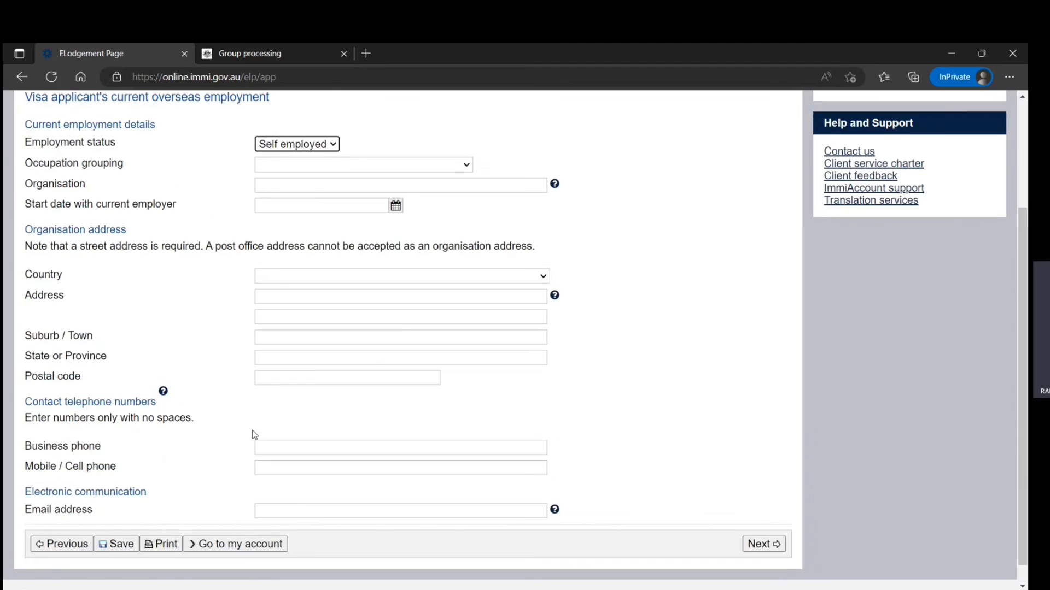
{"action": "left_click", "coordinate": [314, 295]}
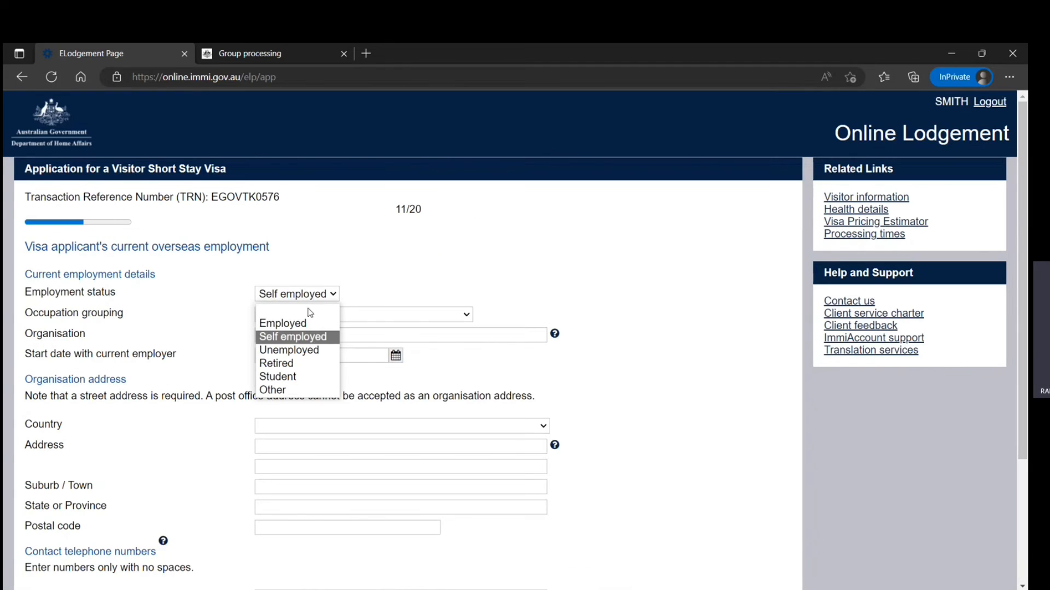
{"action": "left_click", "coordinate": [289, 351]}
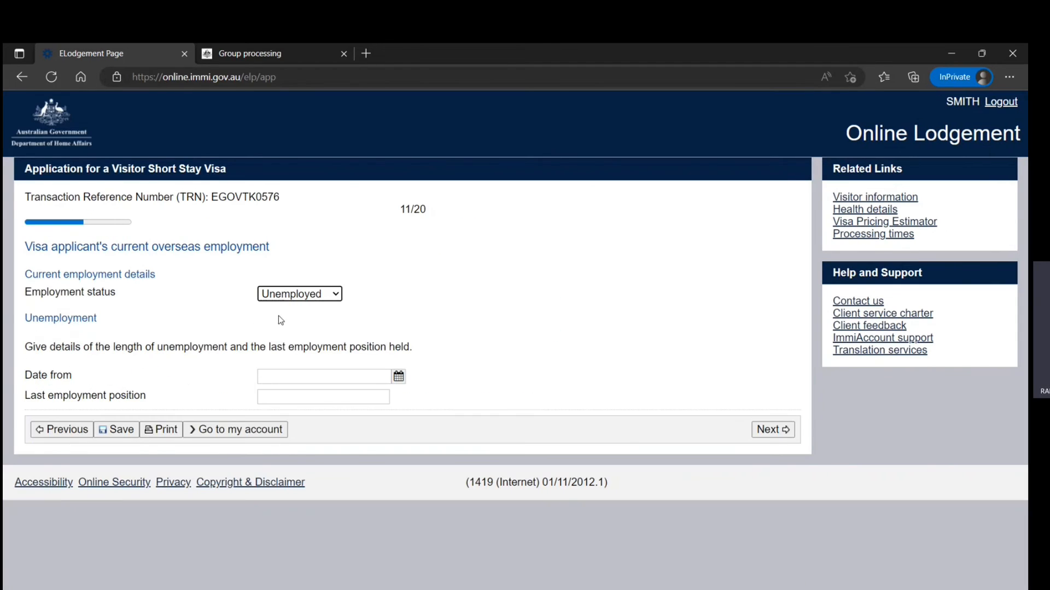
{"action": "left_click", "coordinate": [772, 430]}
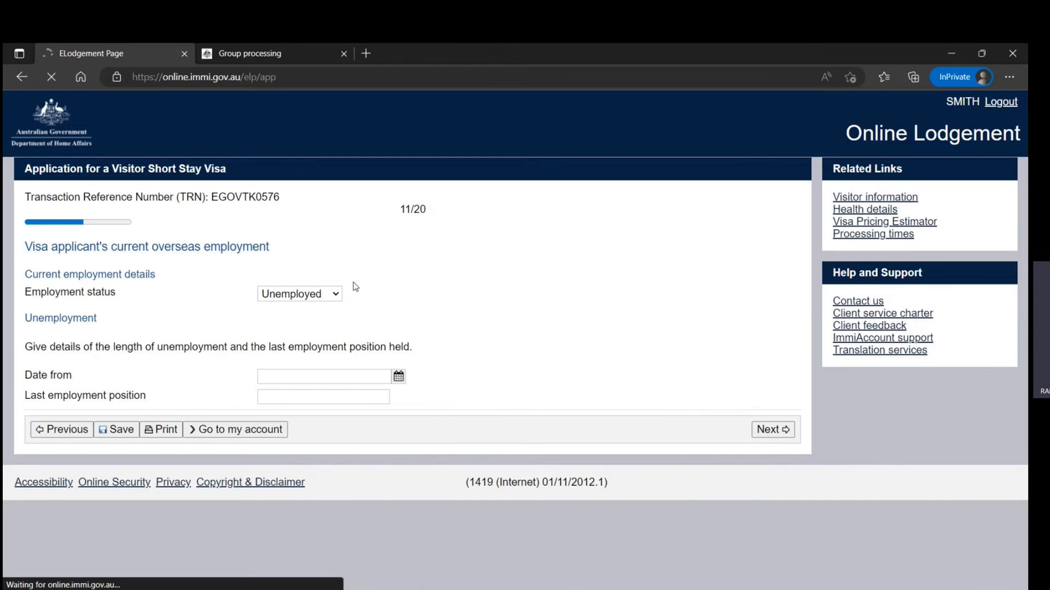
Set the unemployment Date from to 07 Dec 2012 using the calendar
{"action": "scroll", "coordinate": [316, 318], "scroll_direction": "down", "scroll_amount": 2}
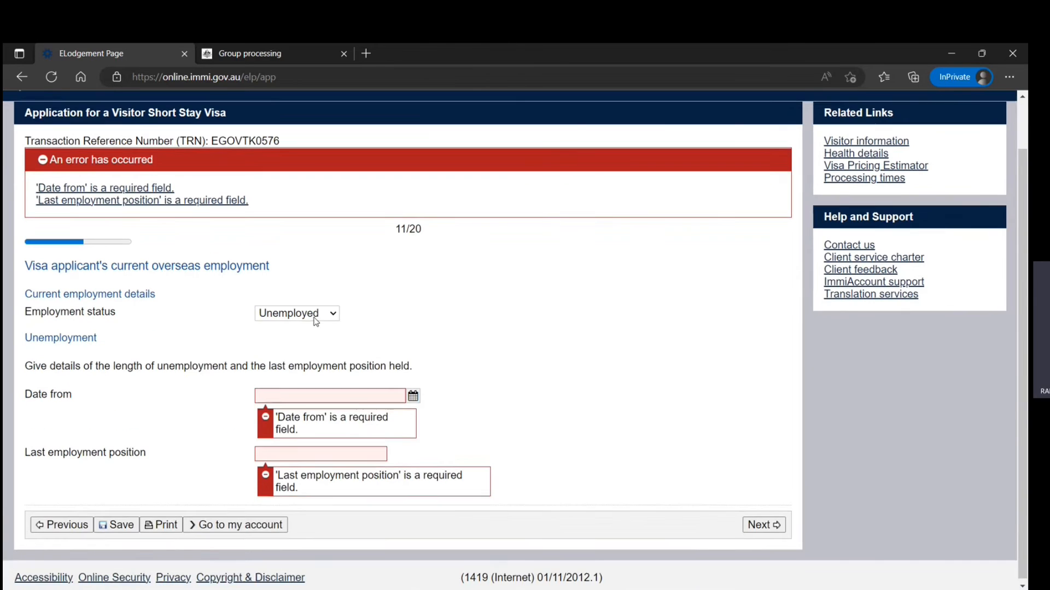
{"action": "left_click", "coordinate": [413, 394]}
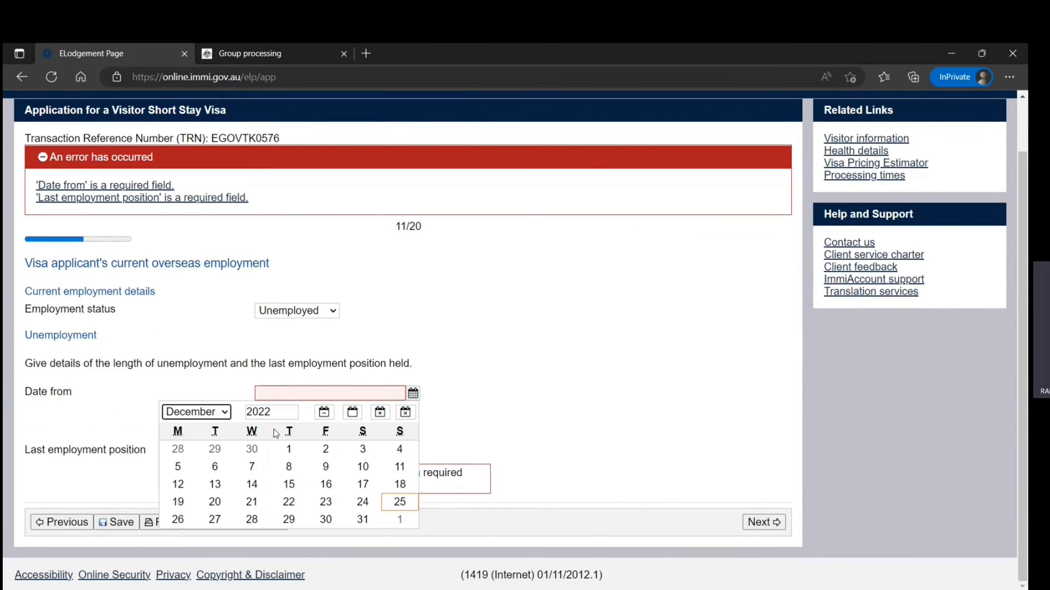
{"action": "left_click", "coordinate": [273, 412]}
{"action": "left_click_drag", "start_coordinate": [272, 412], "coordinate": [260, 411]}
{"action": "type", "text": "12"}
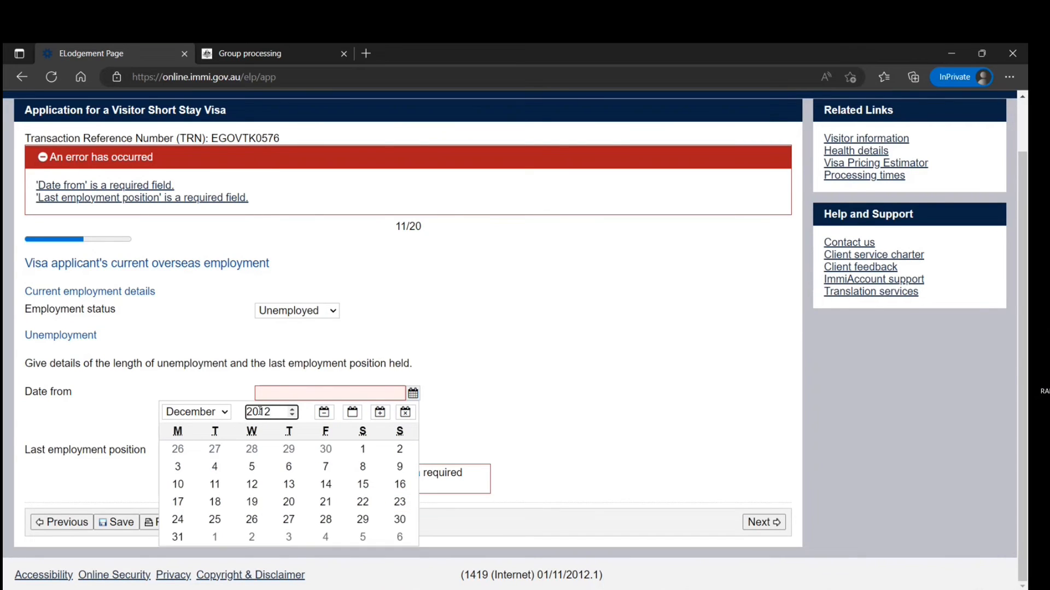
{"action": "left_click", "coordinate": [326, 467]}
{"action": "left_click", "coordinate": [376, 453]}
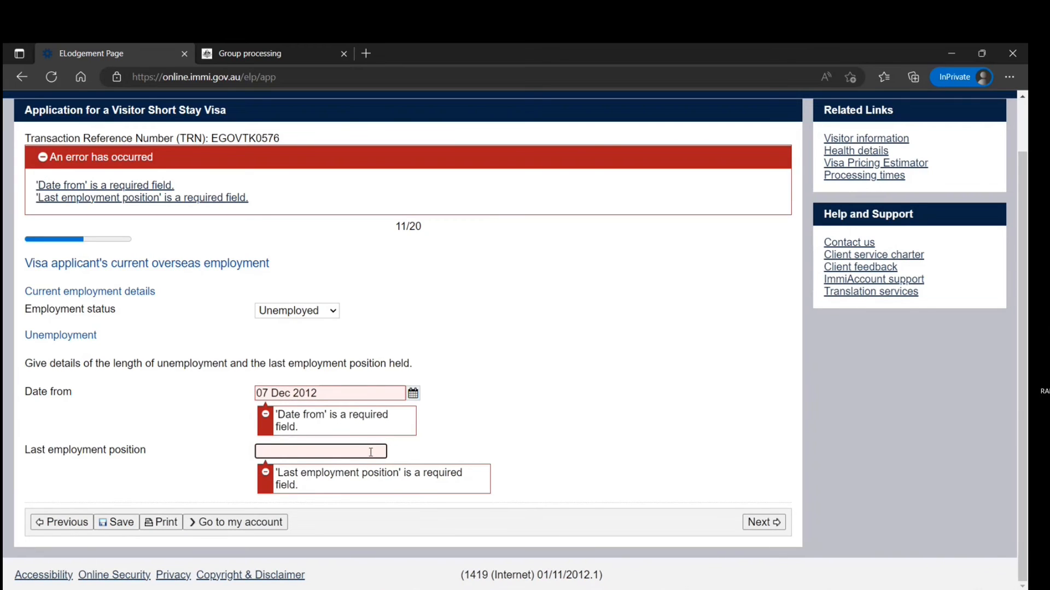
{"action": "left_click", "coordinate": [459, 430]}
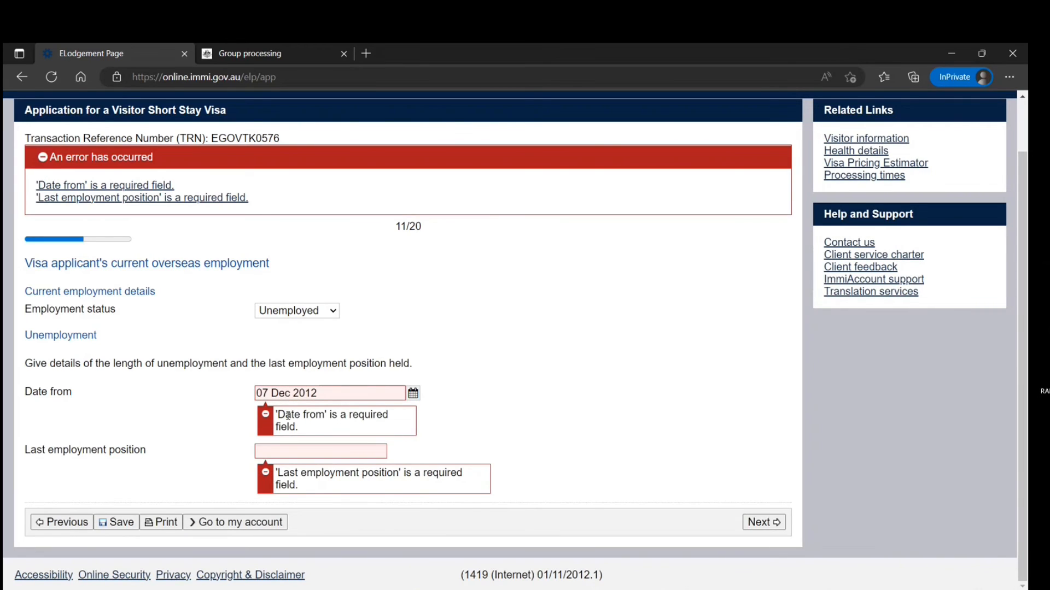
Correct Date from to 01 Dec 2012, enter last position IT Helpdesk, and submit
{"action": "left_click", "coordinate": [413, 395]}
{"action": "left_click", "coordinate": [223, 416]}
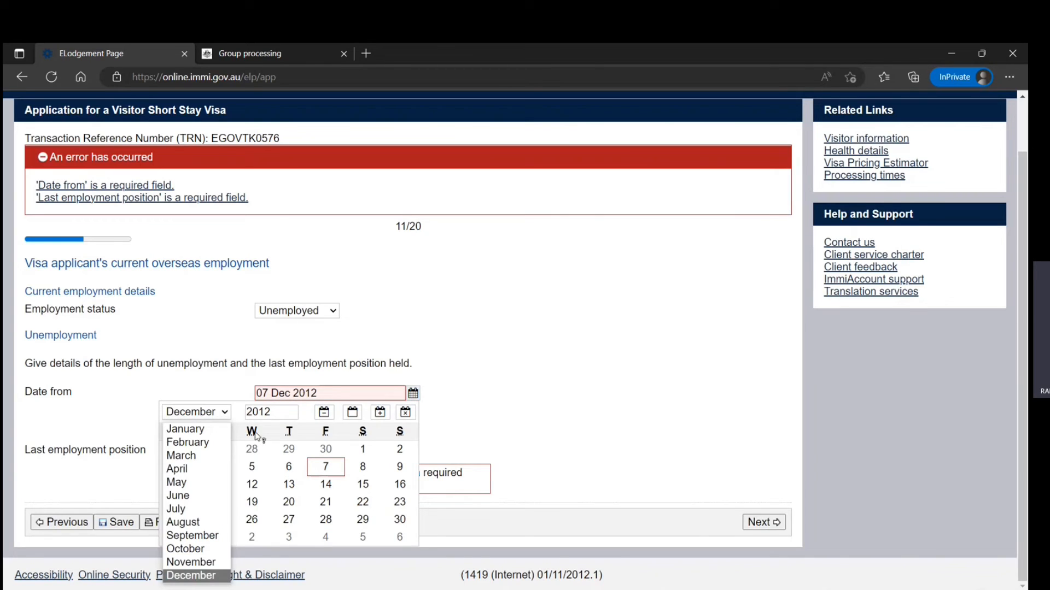
{"action": "left_click", "coordinate": [363, 449]}
{"action": "left_click", "coordinate": [295, 453]}
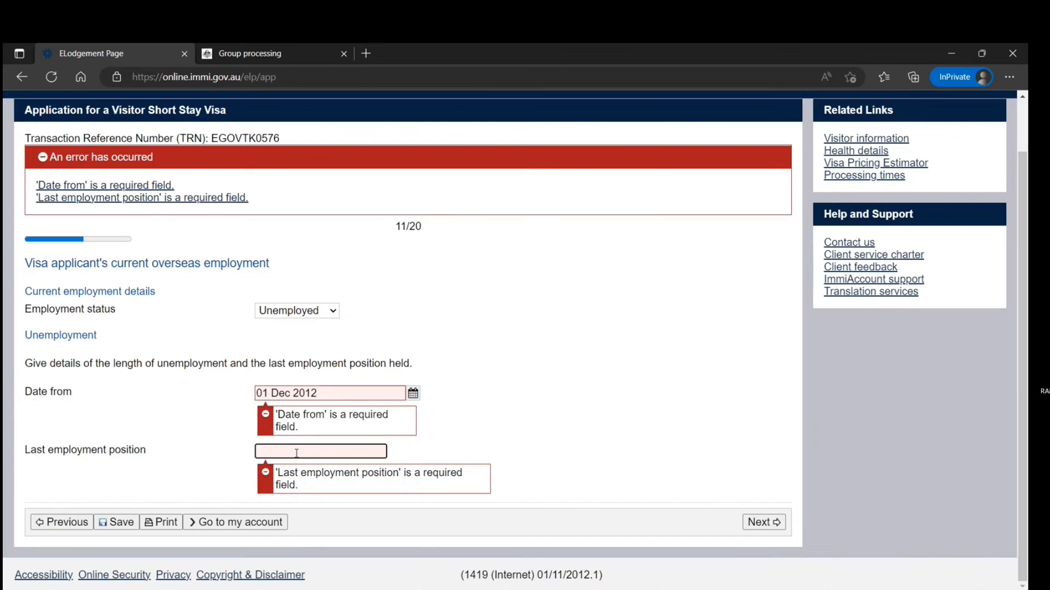
{"action": "type", "text": "IT"}
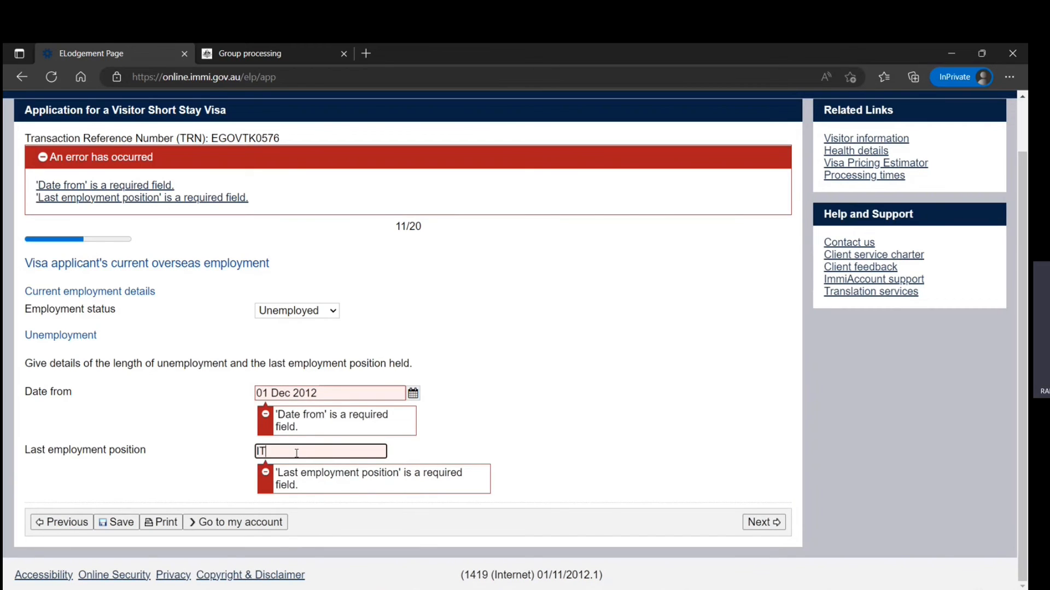
{"action": "type", "text": " Helpdesk"}
{"action": "left_click", "coordinate": [773, 523]}
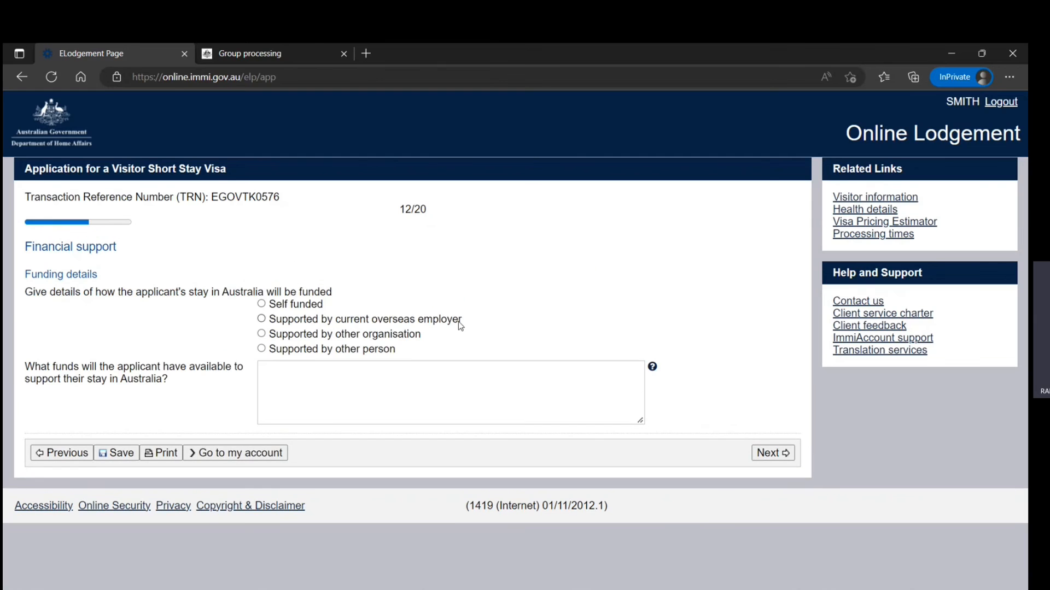
Choose Self funded, enter 60000 as funds available, and view the funding help
{"action": "left_click", "coordinate": [263, 307]}
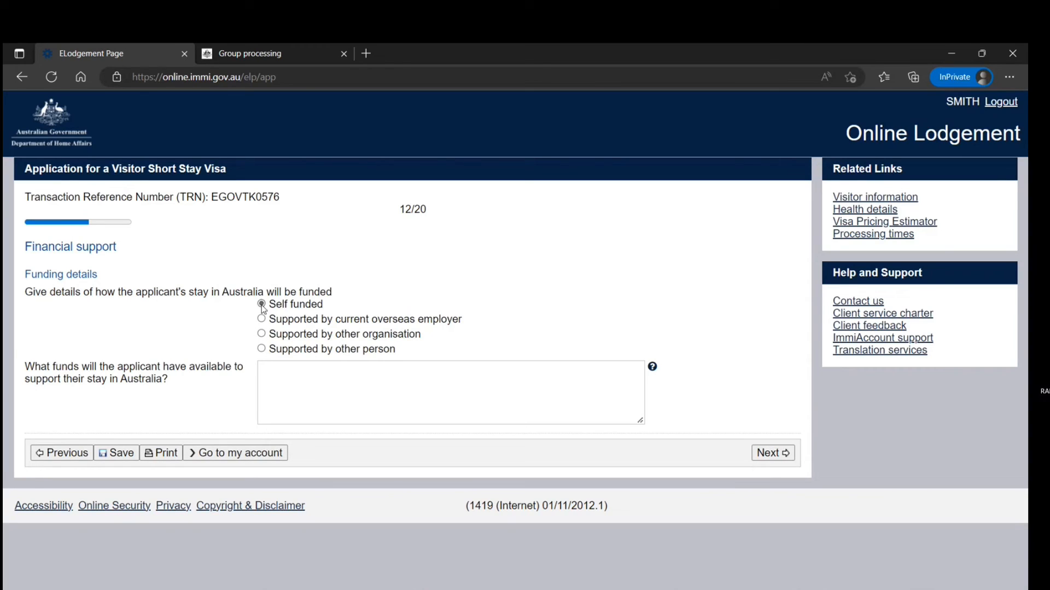
{"action": "left_click", "coordinate": [312, 392]}
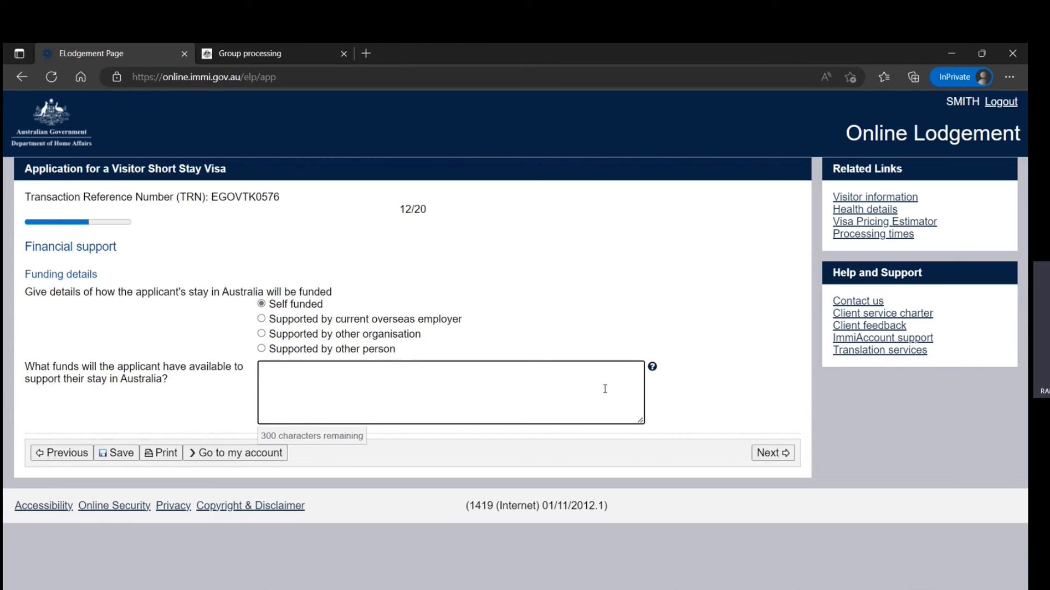
{"action": "type", "text": "60000"}
{"action": "left_click", "coordinate": [652, 367]}
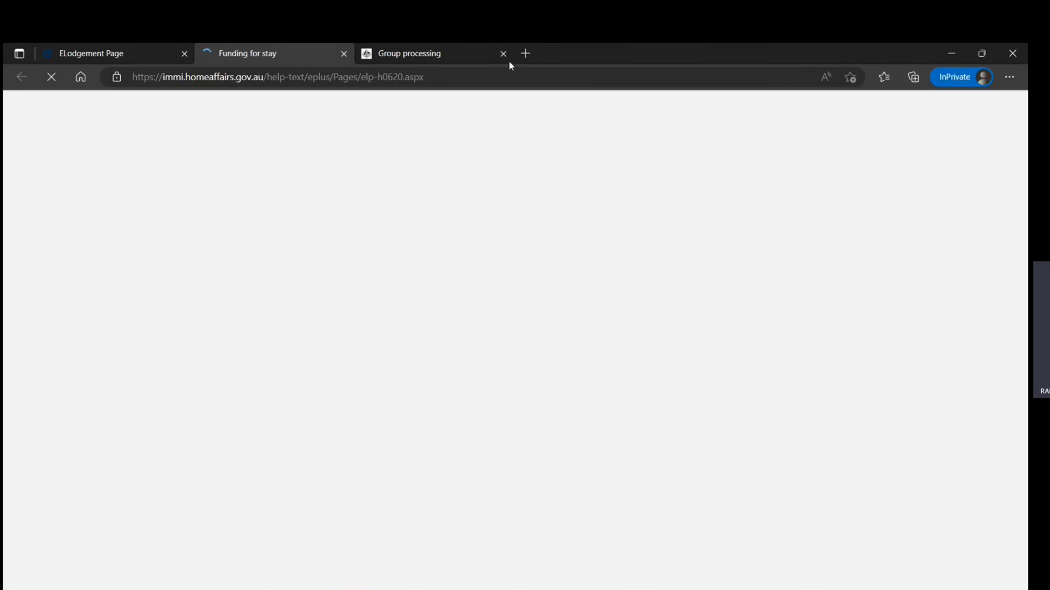
Close the Group processing tab and continue to the Health declarations page
{"action": "left_click", "coordinate": [504, 54]}
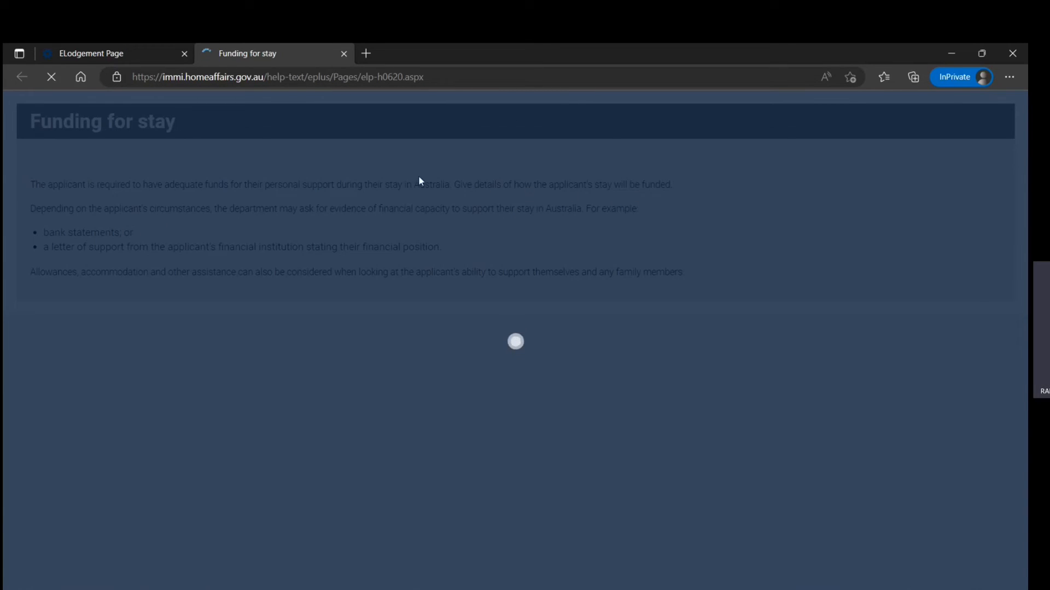
{"action": "left_click", "coordinate": [142, 58]}
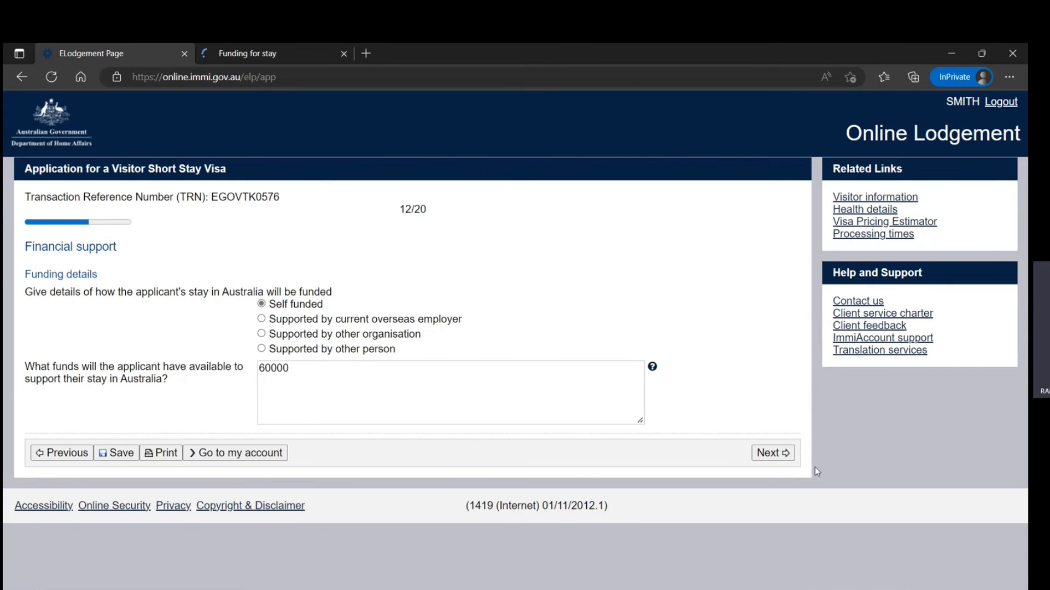
{"action": "left_click", "coordinate": [779, 458]}
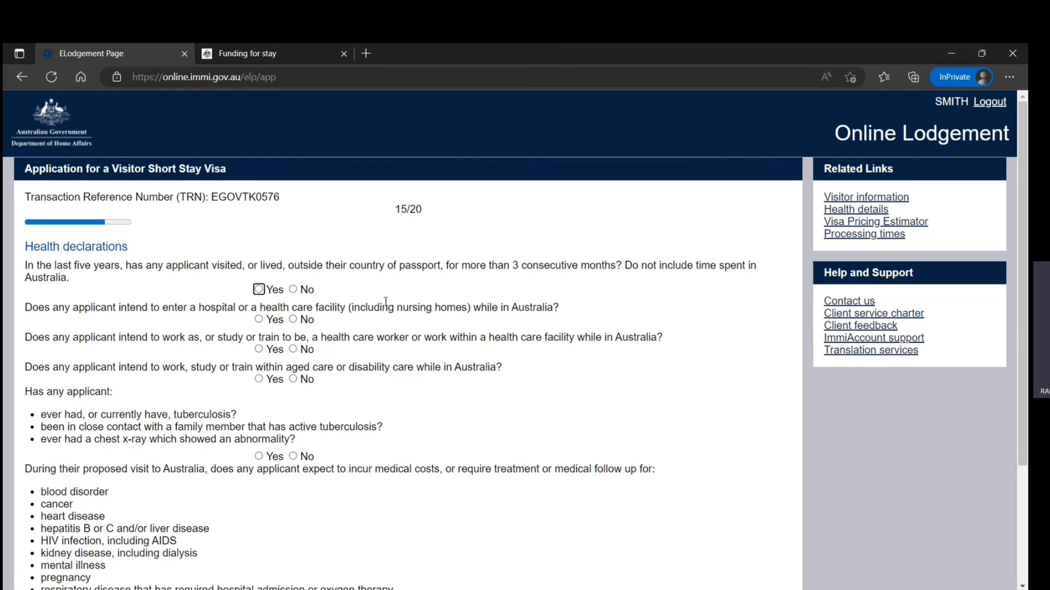
Answer No to all six health declaration questions, from time outside passport country to mobility assistance, and continue
{"action": "left_click", "coordinate": [293, 289]}
{"action": "left_click", "coordinate": [293, 350]}
{"action": "left_click", "coordinate": [293, 380]}
{"action": "scroll", "coordinate": [287, 315], "scroll_direction": "down", "scroll_amount": 3}
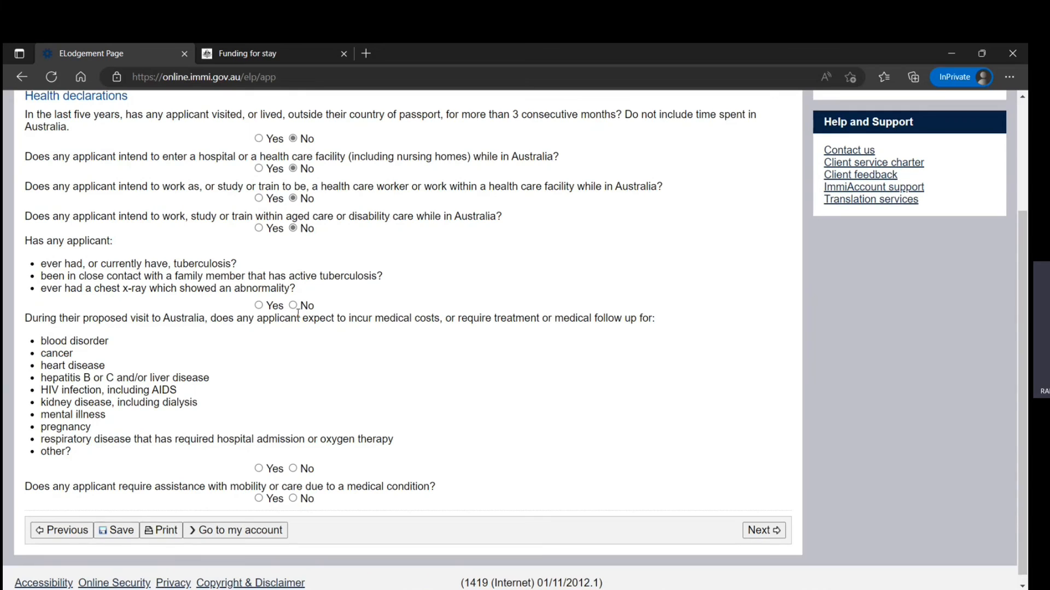
{"action": "left_click", "coordinate": [294, 306]}
{"action": "left_click", "coordinate": [306, 469]}
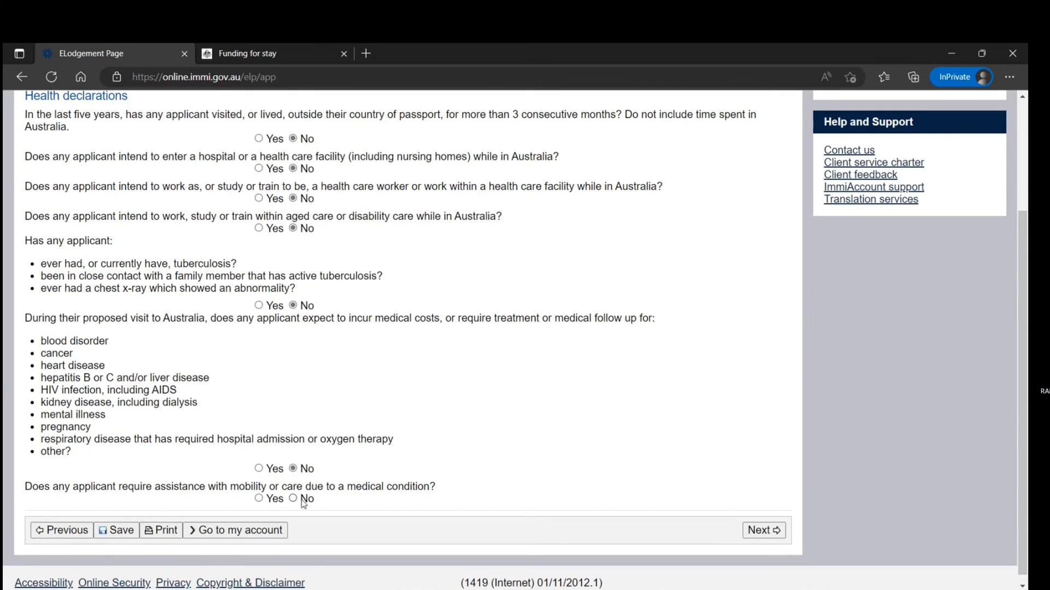
{"action": "left_click", "coordinate": [300, 499]}
{"action": "left_click", "coordinate": [764, 531]}
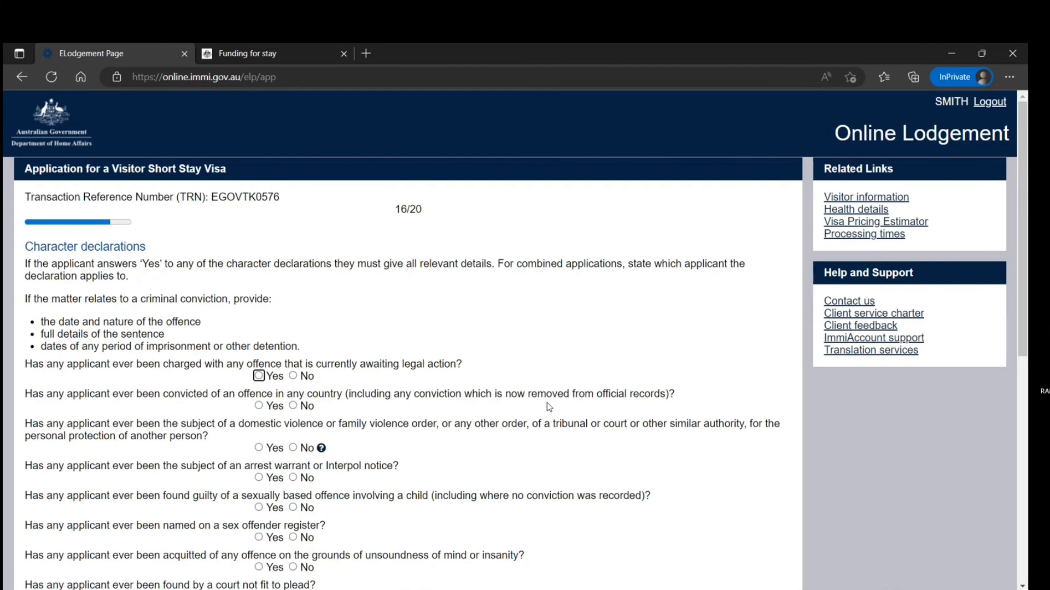
Answer No to the character questions on legal action, convictions, protection orders, warrants, offences and fitness to plead
{"action": "scroll", "coordinate": [520, 382], "scroll_direction": "down", "scroll_amount": 3}
{"action": "scroll", "coordinate": [481, 350], "scroll_direction": "up", "scroll_amount": 3}
{"action": "scroll", "coordinate": [375, 256], "scroll_direction": "down", "scroll_amount": 3}
{"action": "left_click", "coordinate": [294, 226]}
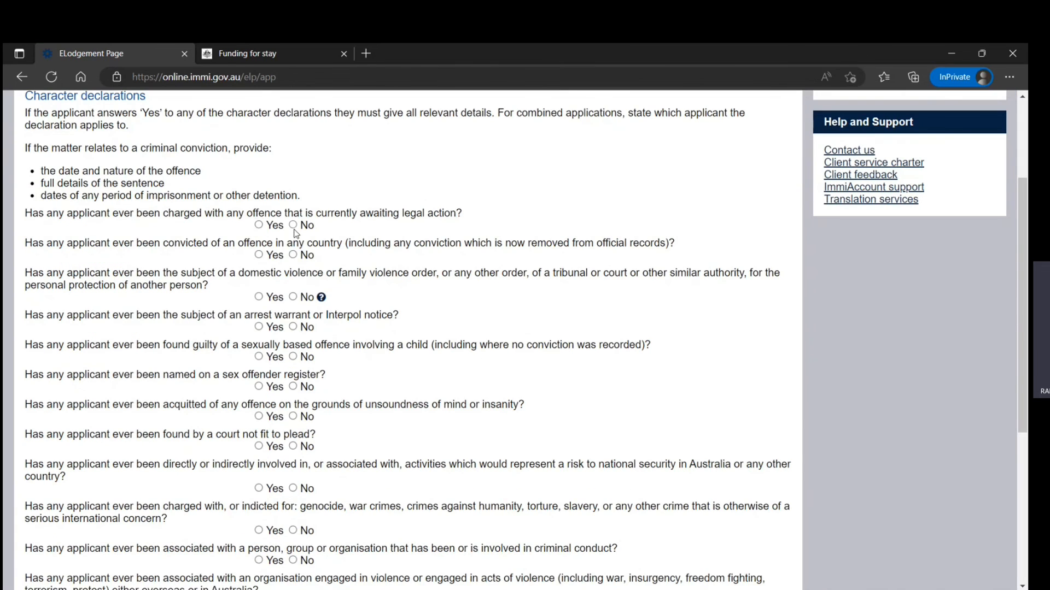
{"action": "left_click", "coordinate": [293, 255]}
{"action": "left_click", "coordinate": [294, 297]}
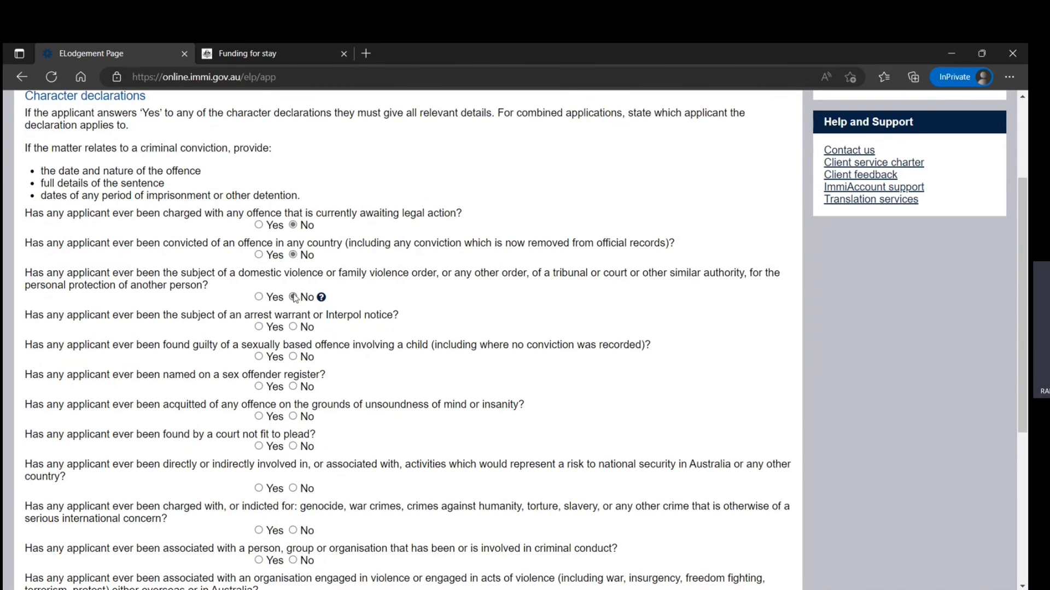
{"action": "left_click", "coordinate": [293, 326]}
{"action": "left_click", "coordinate": [294, 357]}
{"action": "left_click", "coordinate": [293, 386]}
{"action": "left_click", "coordinate": [294, 416]}
{"action": "left_click", "coordinate": [294, 446]}
Answer No to the remaining questions, from national security through deportation and overstay to outstanding debts, and continue
{"action": "scroll", "coordinate": [332, 444], "scroll_direction": "down", "scroll_amount": 1}
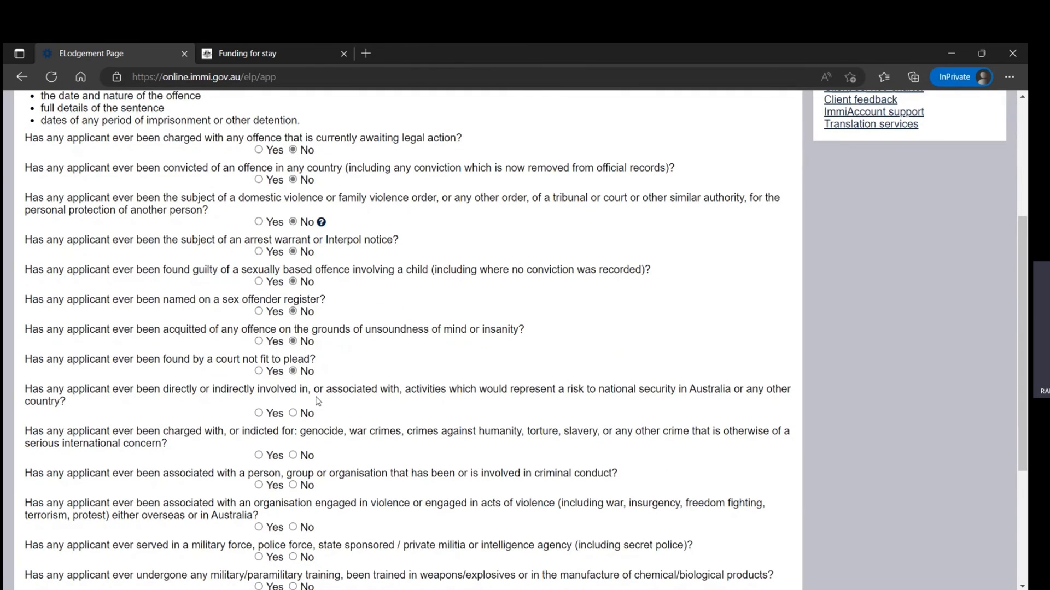
{"action": "left_click", "coordinate": [293, 413]}
{"action": "scroll", "coordinate": [295, 458], "scroll_direction": "down", "scroll_amount": 1}
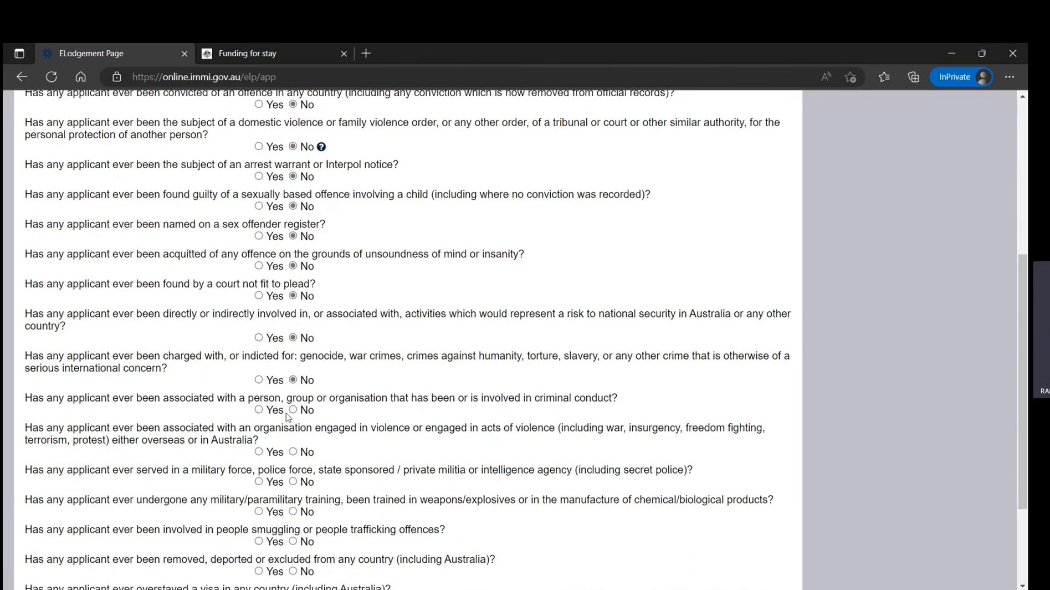
{"action": "left_click", "coordinate": [294, 410]}
{"action": "left_click", "coordinate": [294, 452]}
{"action": "scroll", "coordinate": [339, 430], "scroll_direction": "down", "scroll_amount": 2}
{"action": "left_click", "coordinate": [293, 401]}
{"action": "left_click", "coordinate": [293, 371]}
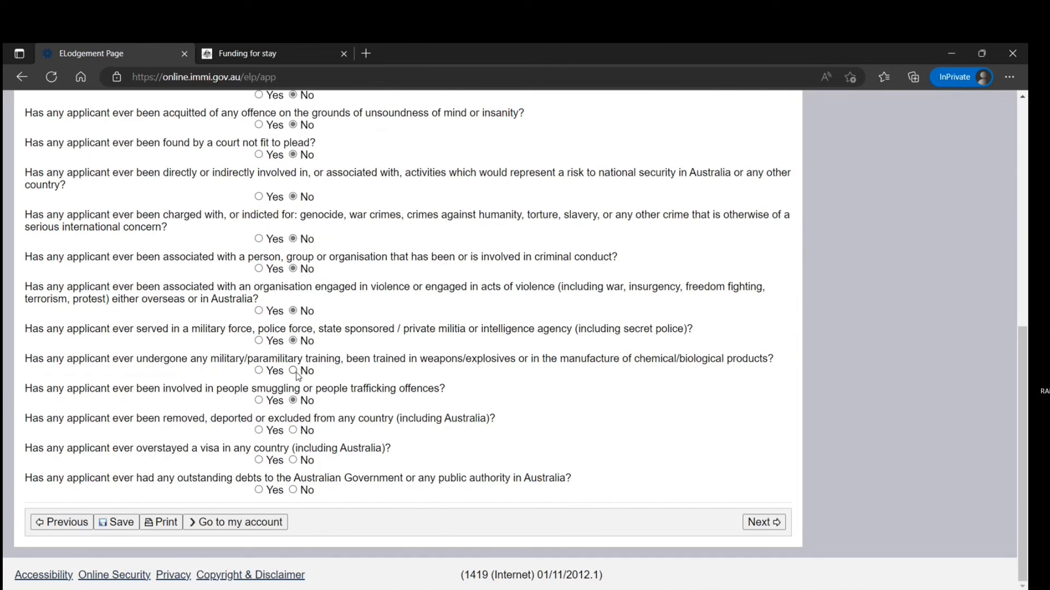
{"action": "left_click", "coordinate": [293, 430]}
{"action": "left_click", "coordinate": [293, 460]}
{"action": "left_click", "coordinate": [293, 490]}
{"action": "left_click", "coordinate": [768, 522]}
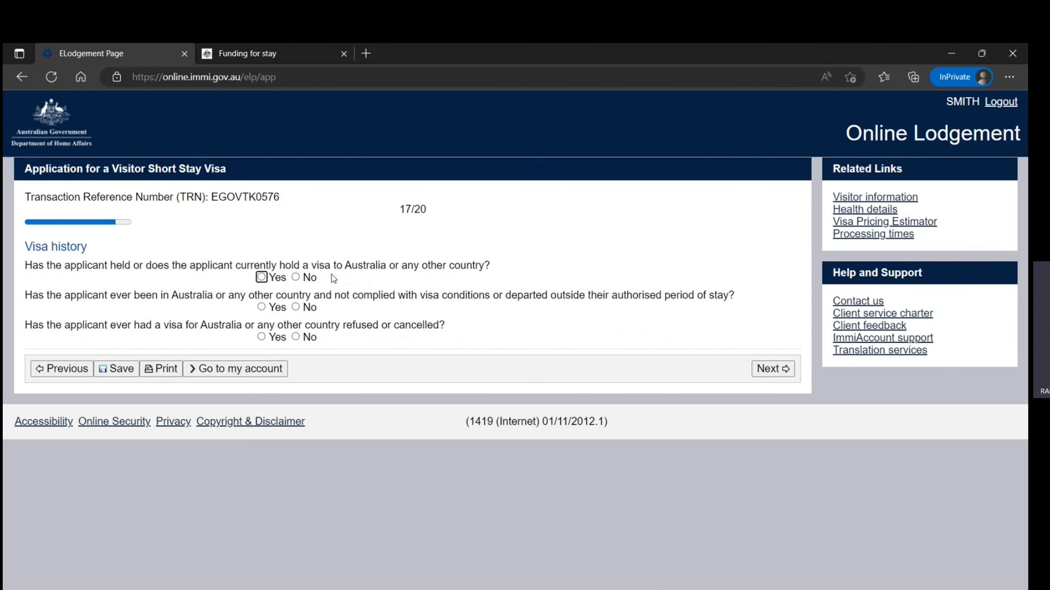
Answer No to the current visa, visa conditions breach and refused or cancelled visa questions, then submit
{"action": "left_click", "coordinate": [296, 277]}
{"action": "left_click", "coordinate": [297, 307]}
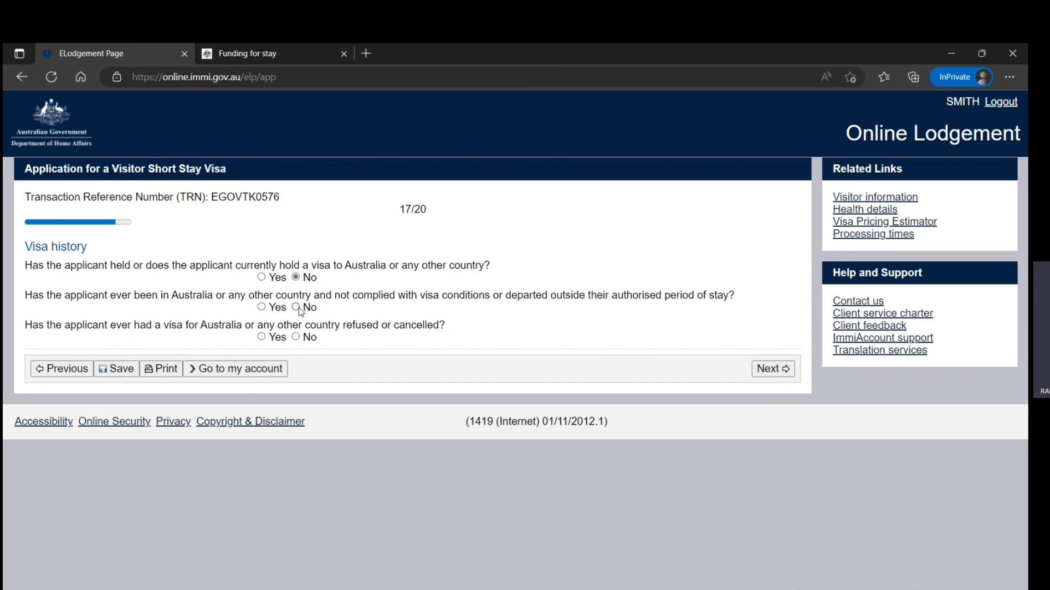
{"action": "left_click", "coordinate": [296, 336]}
{"action": "left_click", "coordinate": [760, 368]}
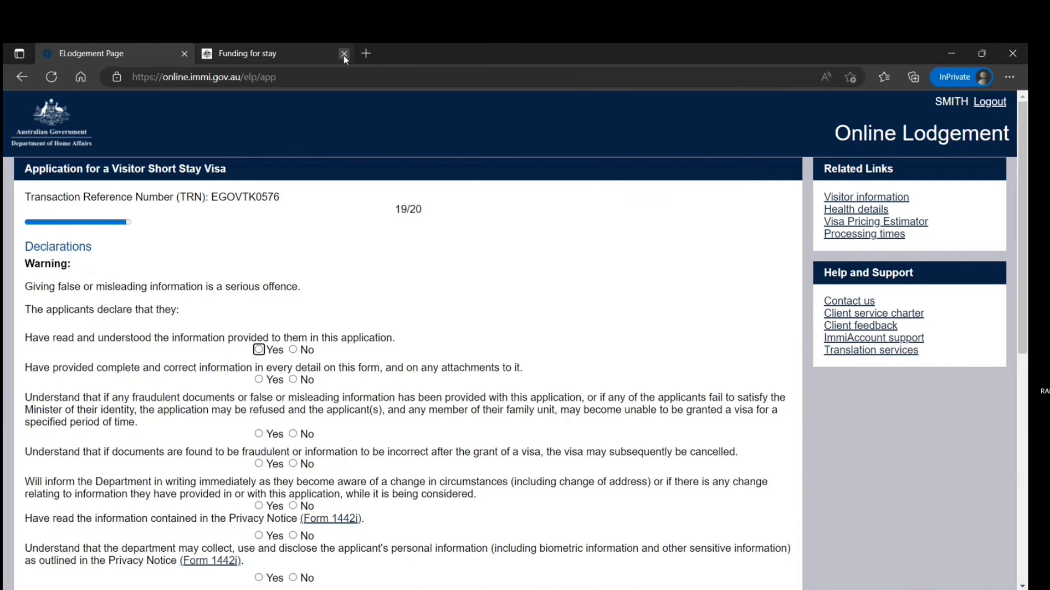
Close the Funding for stay help tab and review the applicant declarations on the Declarations page
{"action": "left_click", "coordinate": [343, 53]}
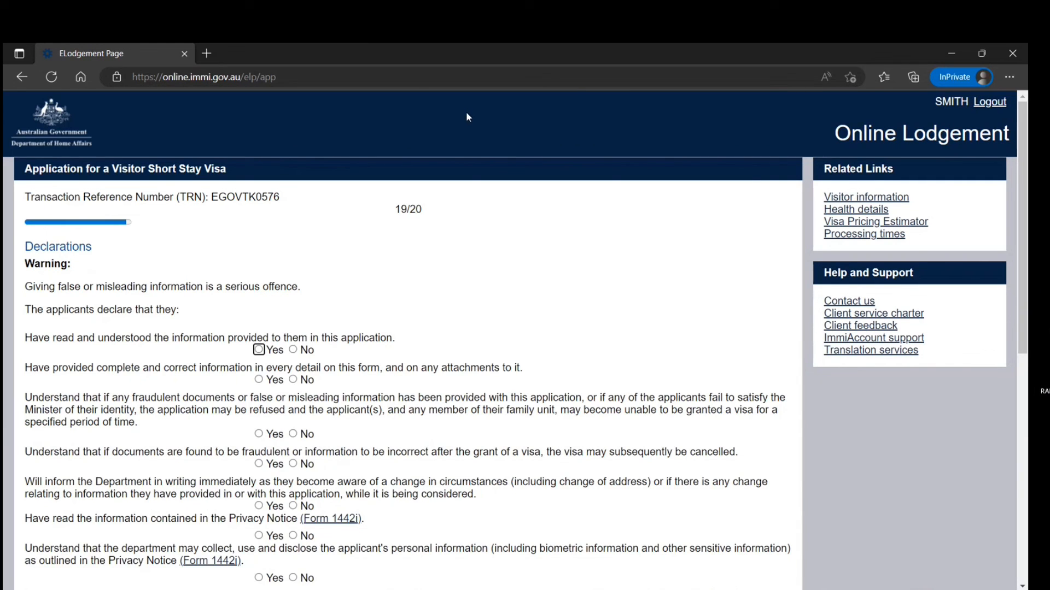
{"action": "scroll", "coordinate": [465, 117], "scroll_direction": "down", "scroll_amount": 3}
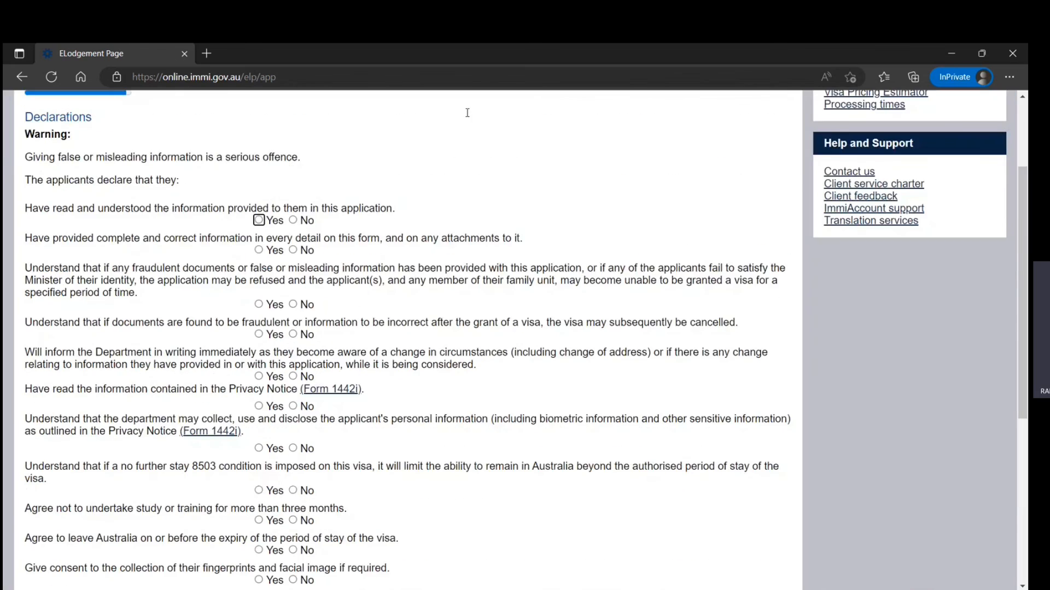
{"action": "scroll", "coordinate": [466, 117], "scroll_direction": "up", "scroll_amount": 3}
{"action": "scroll", "coordinate": [466, 114], "scroll_direction": "down", "scroll_amount": 6}
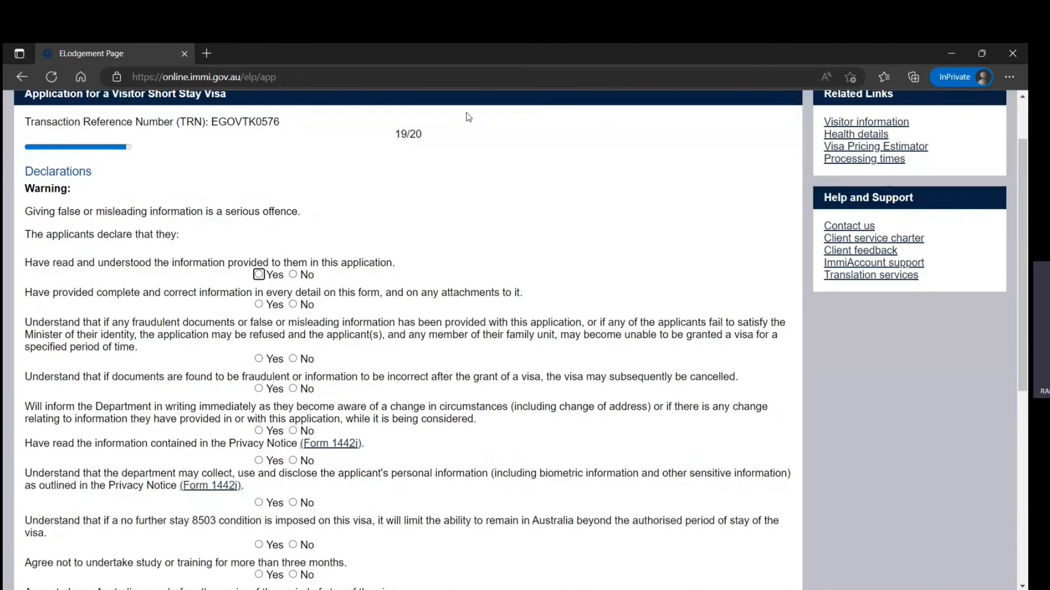
{"action": "scroll", "coordinate": [468, 114], "scroll_direction": "down", "scroll_amount": 2}
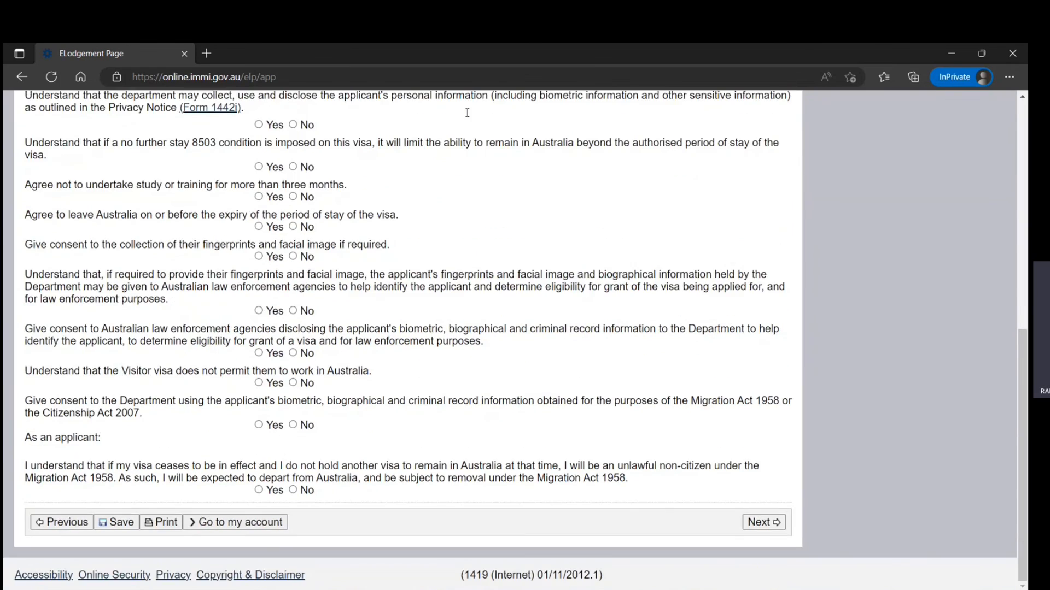
{"action": "scroll", "coordinate": [396, 346], "scroll_direction": "up", "scroll_amount": 8}
{"action": "scroll", "coordinate": [396, 345], "scroll_direction": "down", "scroll_amount": 3}
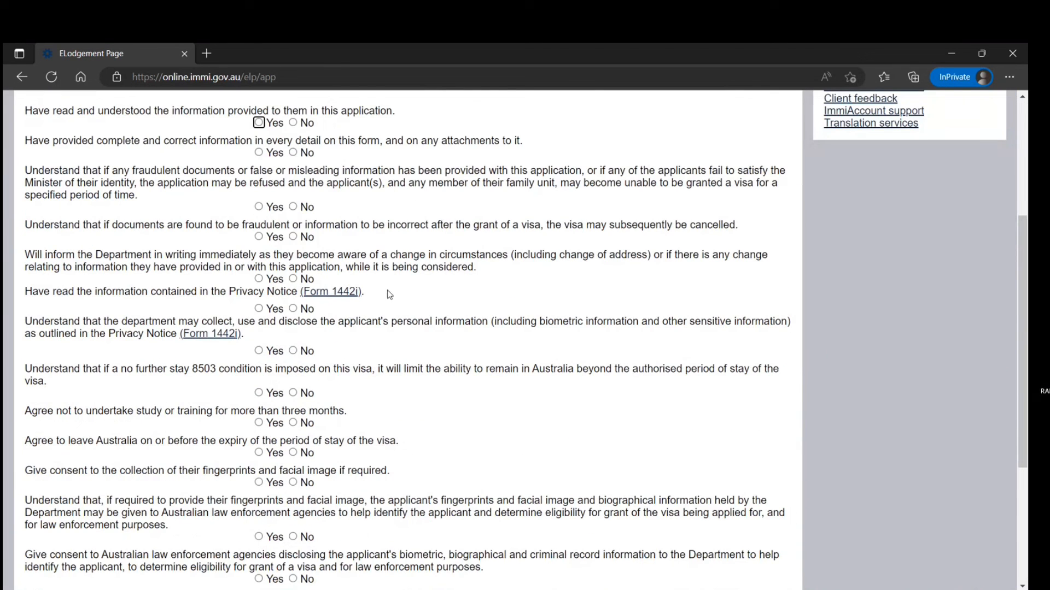
{"action": "scroll", "coordinate": [522, 361], "scroll_direction": "down", "scroll_amount": 3}
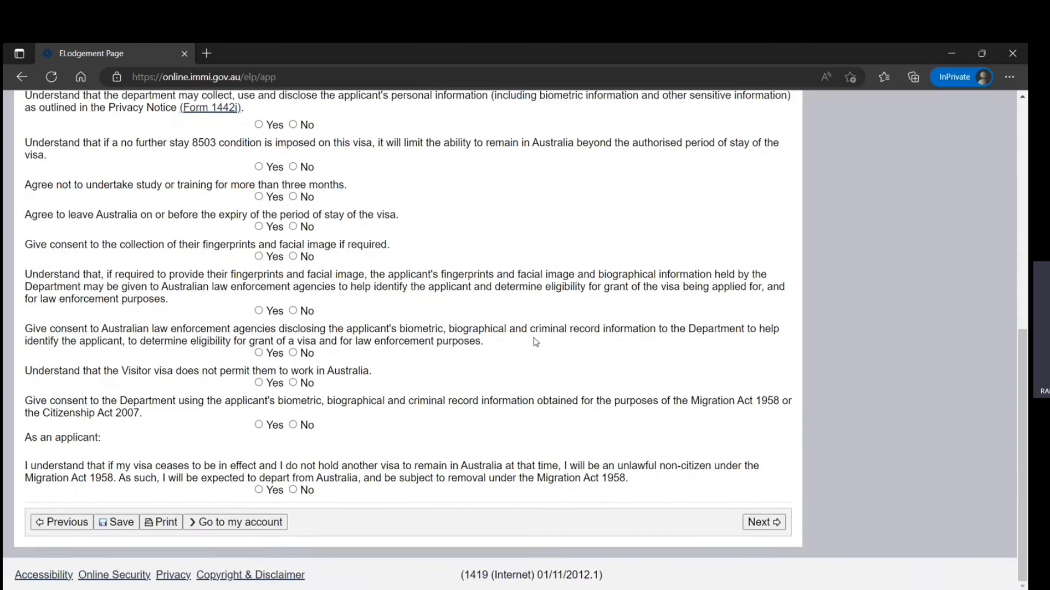
{"action": "scroll", "coordinate": [536, 343], "scroll_direction": "up", "scroll_amount": 7}
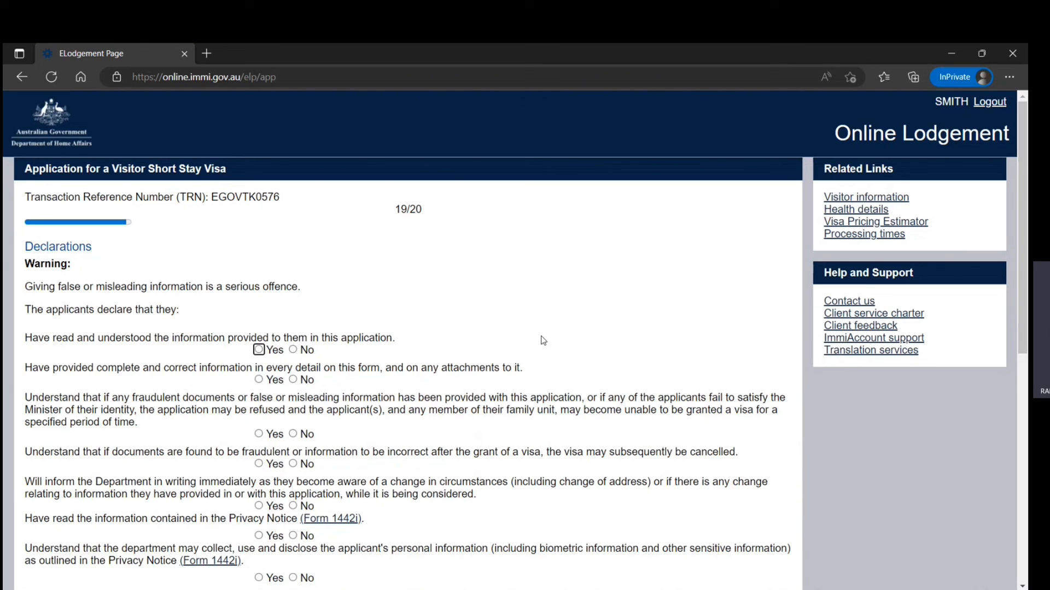
{"action": "scroll", "coordinate": [523, 358], "scroll_direction": "down", "scroll_amount": 8}
{"action": "scroll", "coordinate": [523, 363], "scroll_direction": "down", "scroll_amount": 1}
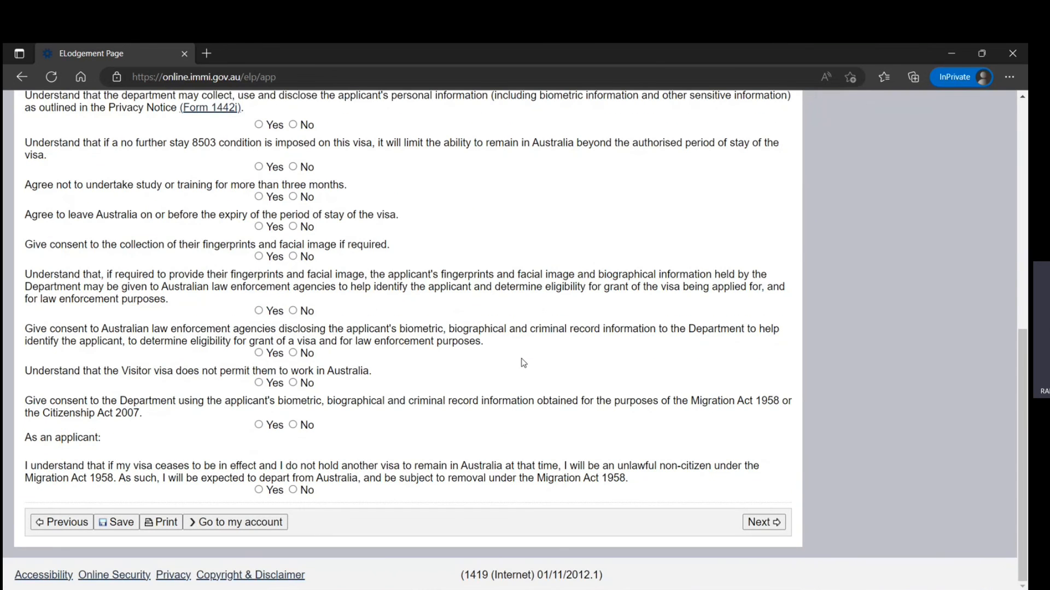
{"action": "scroll", "coordinate": [523, 362], "scroll_direction": "up", "scroll_amount": 9}
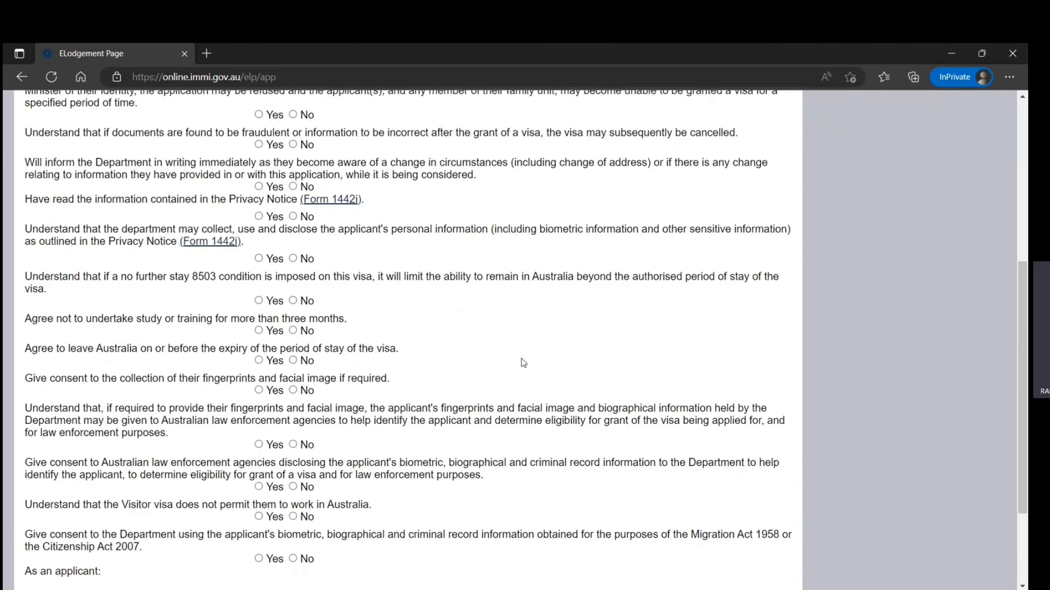